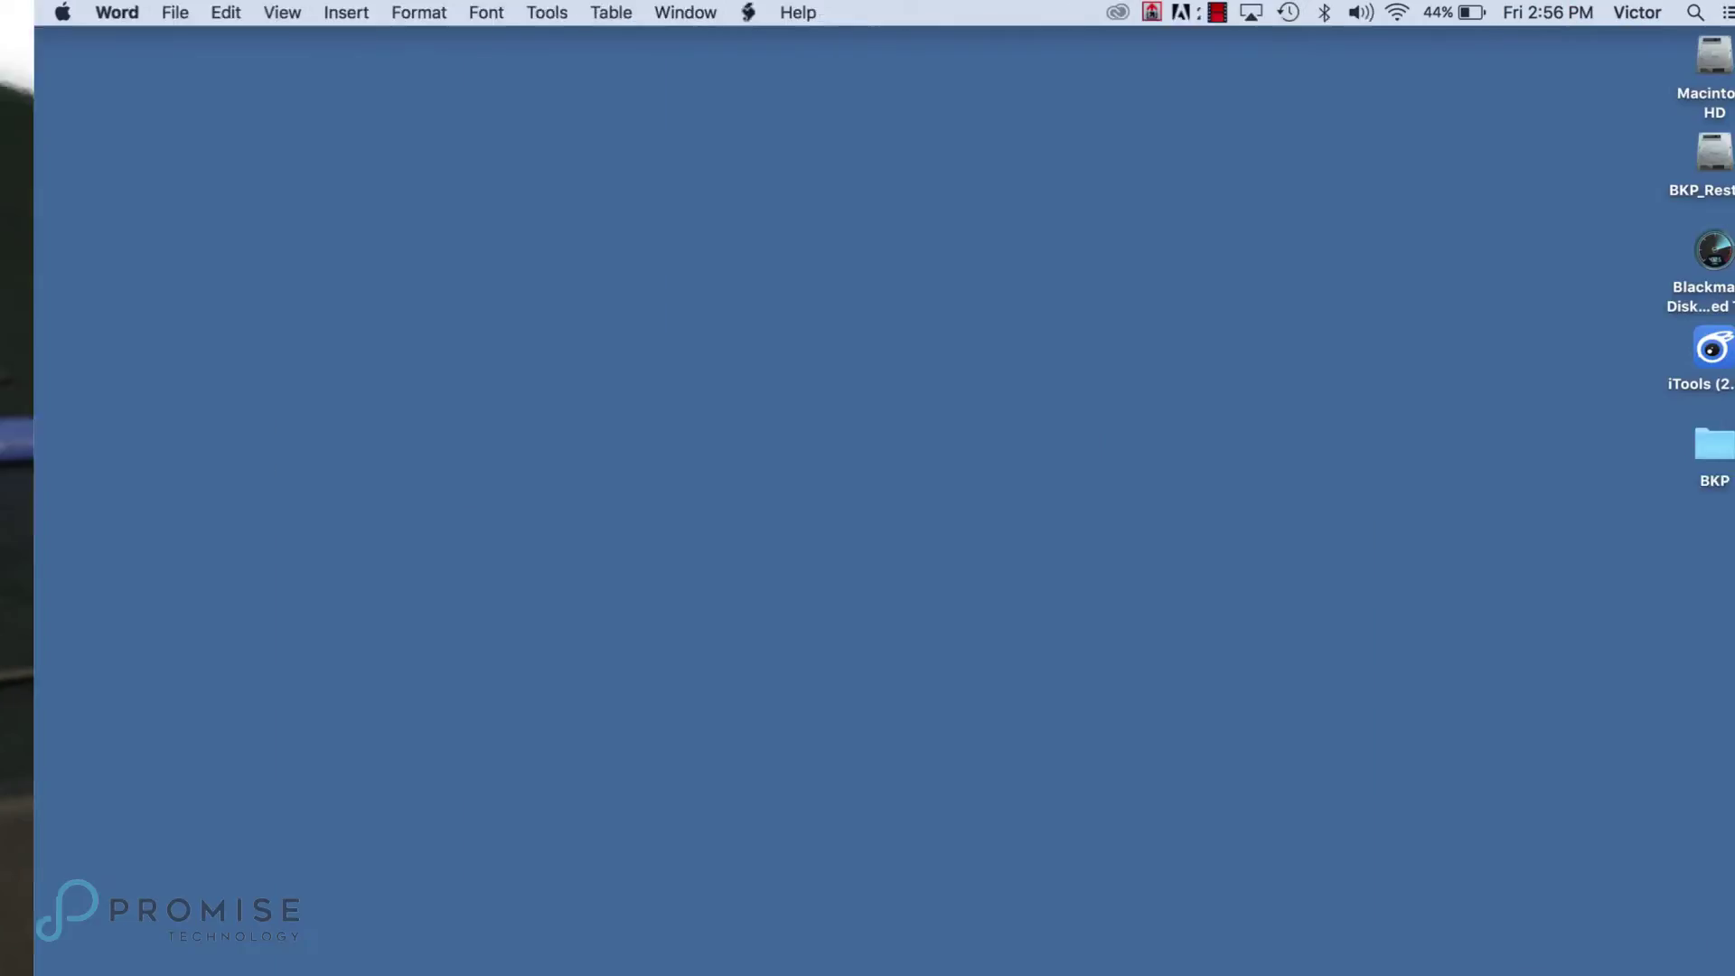
# - Open the Network pane of System Preferences from the Apple menu
pyautogui.click(29, 12)
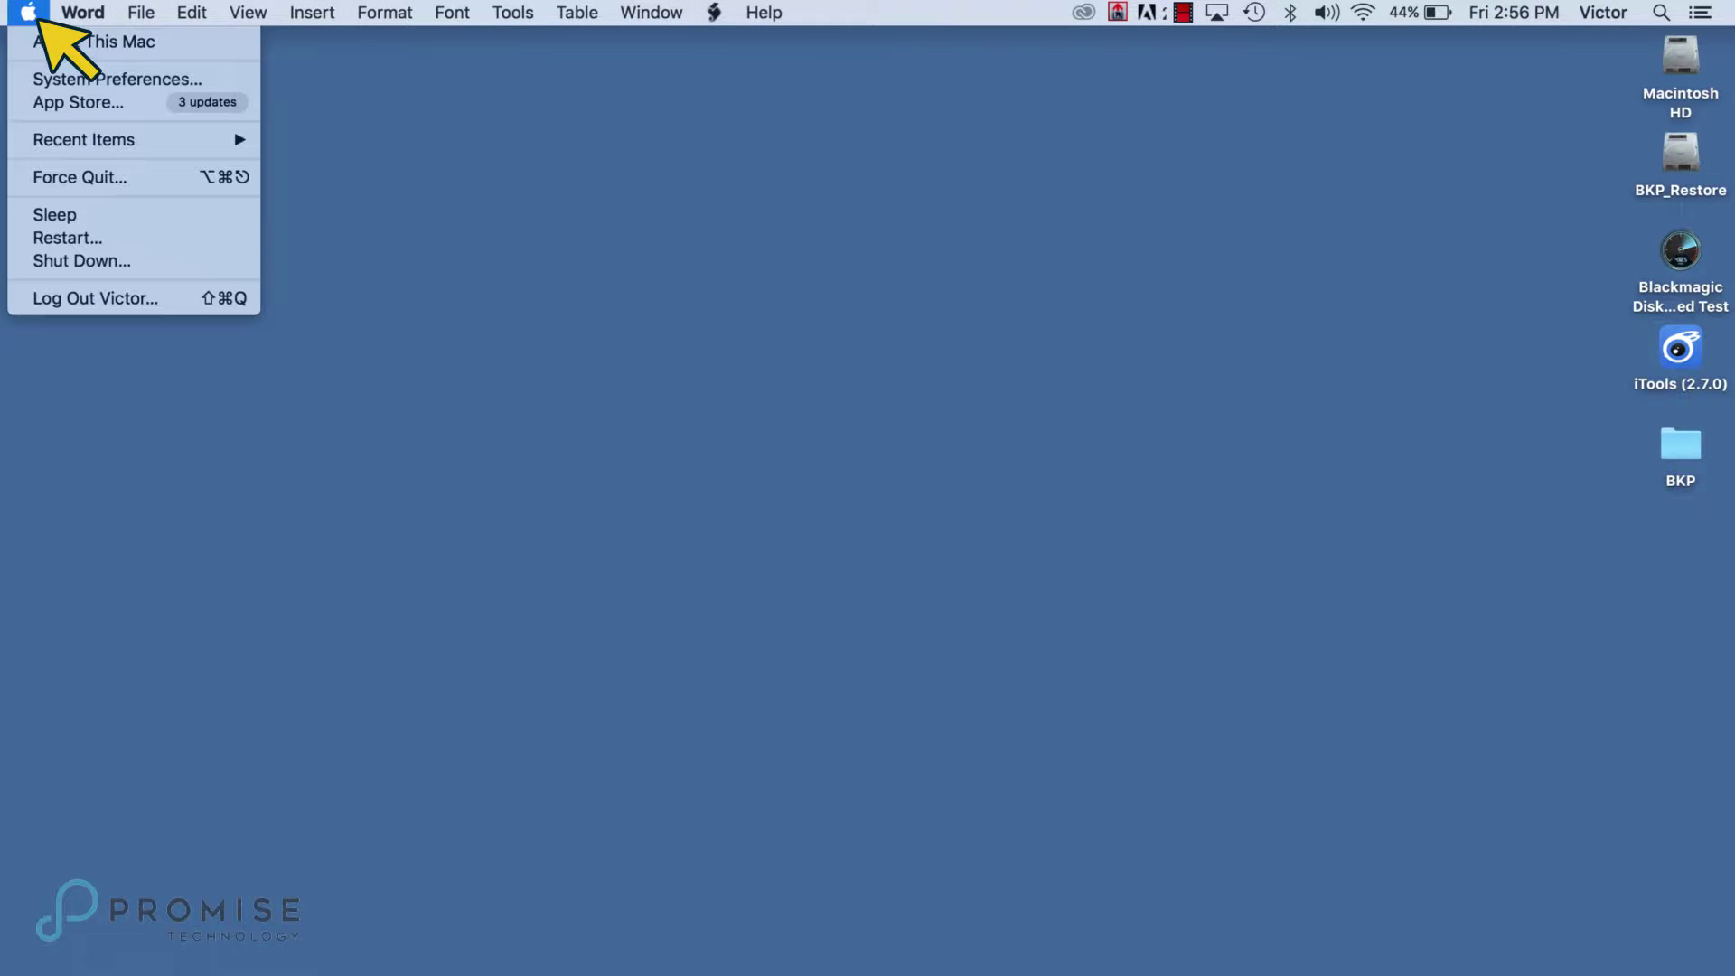
pyautogui.click(100, 81)
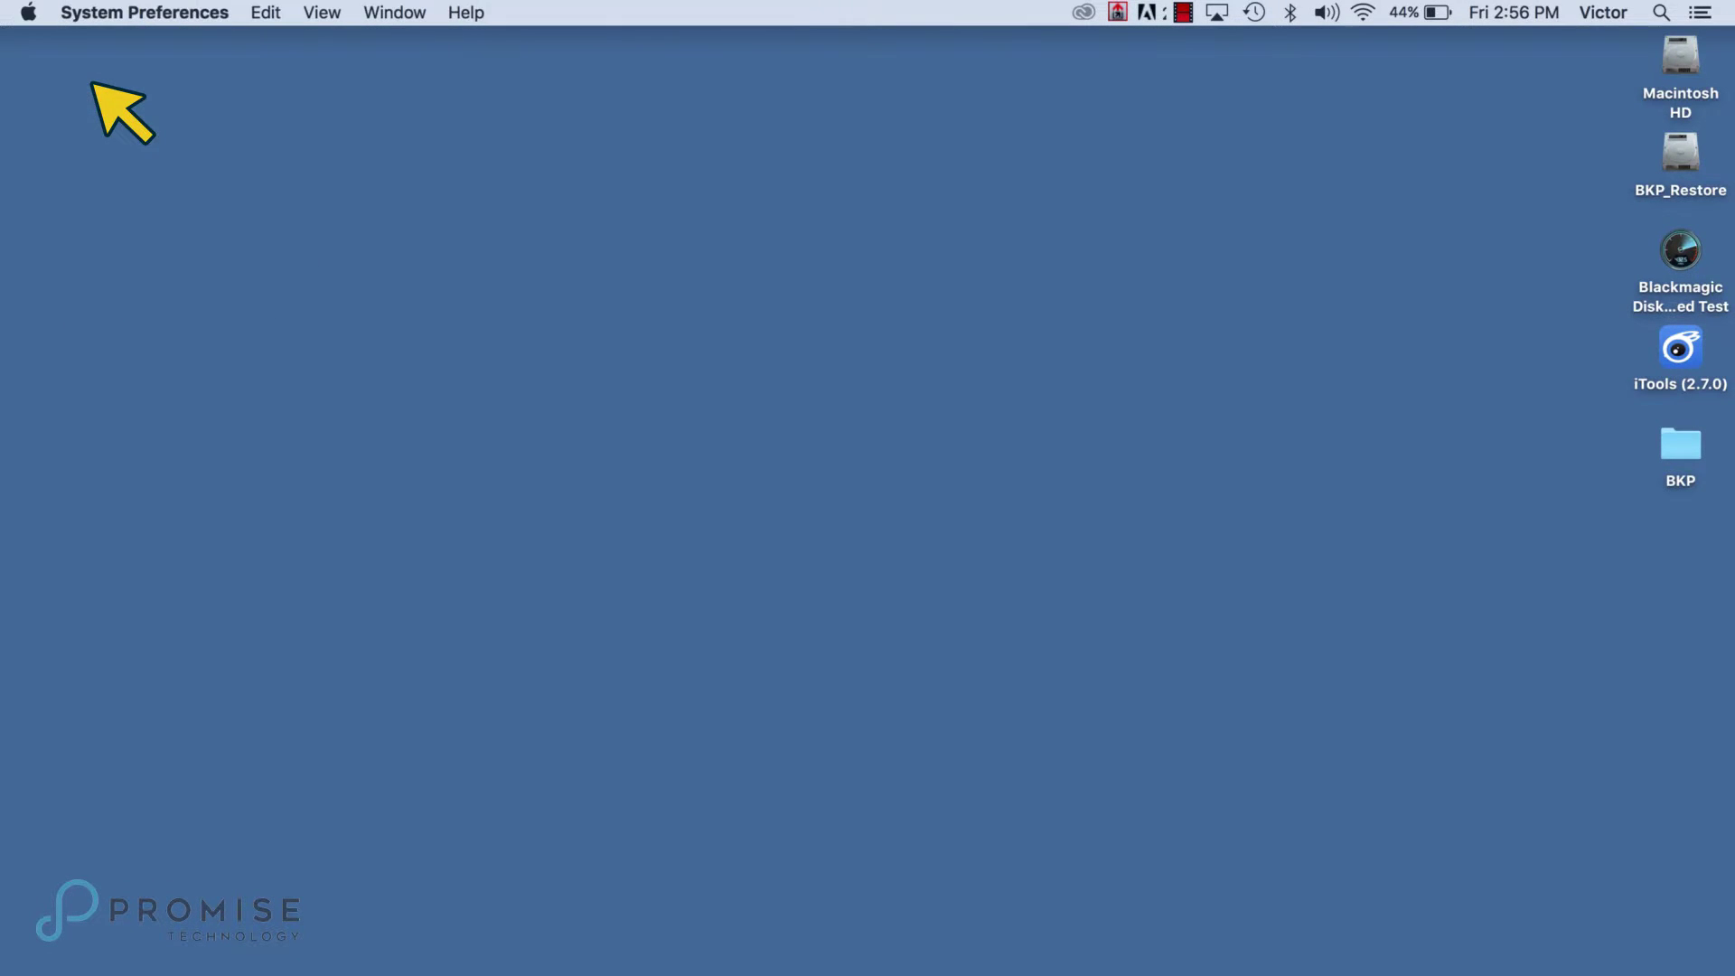
pyautogui.click(406, 498)
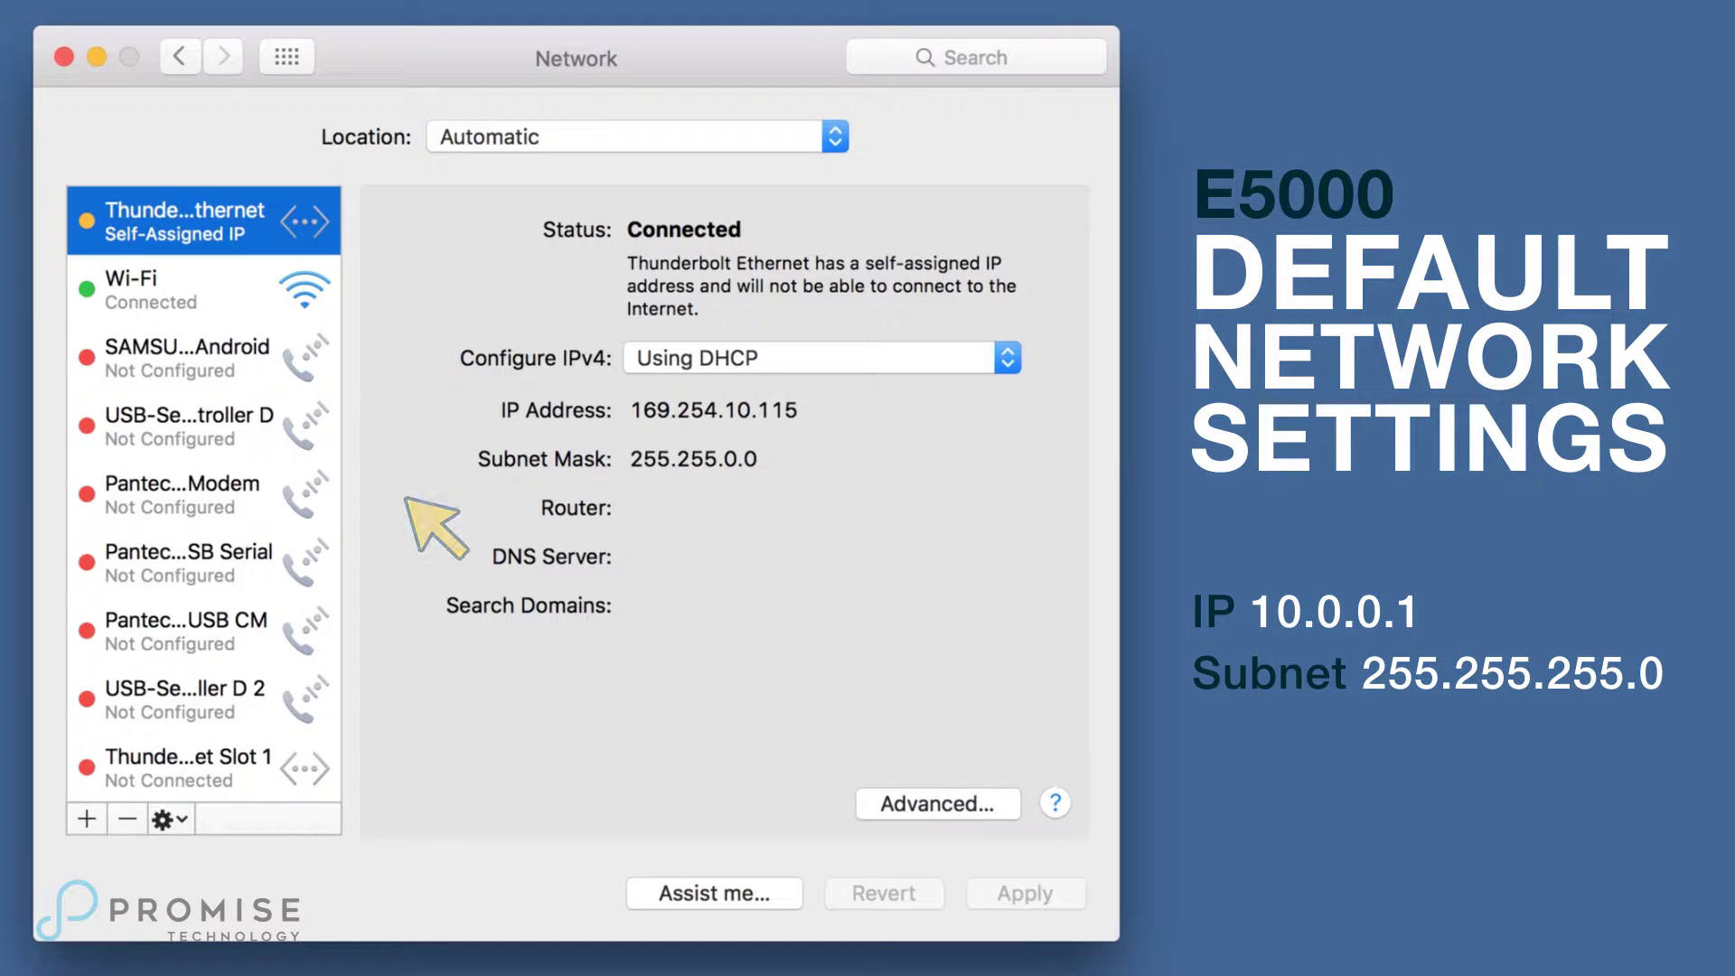
# - Set Thunderbolt Ethernet IPv4 to Manually with 10.0.0.10 and mask 255.255.255.0, and apply
pyautogui.click(872, 358)
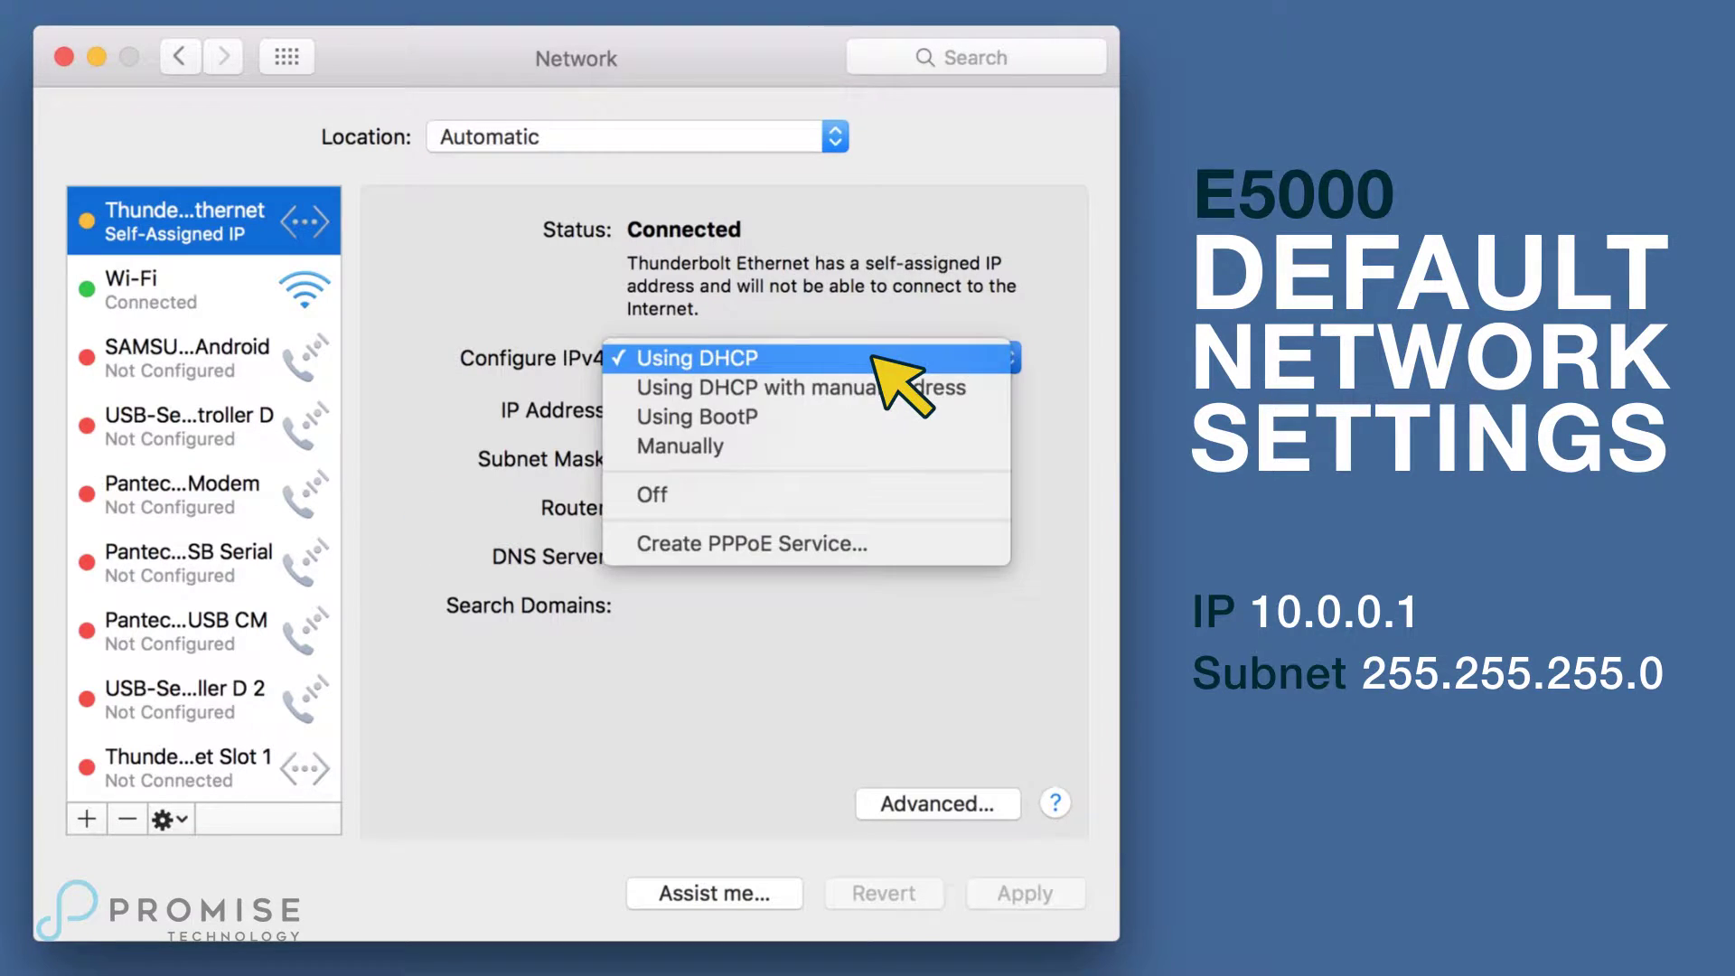
pyautogui.click(876, 444)
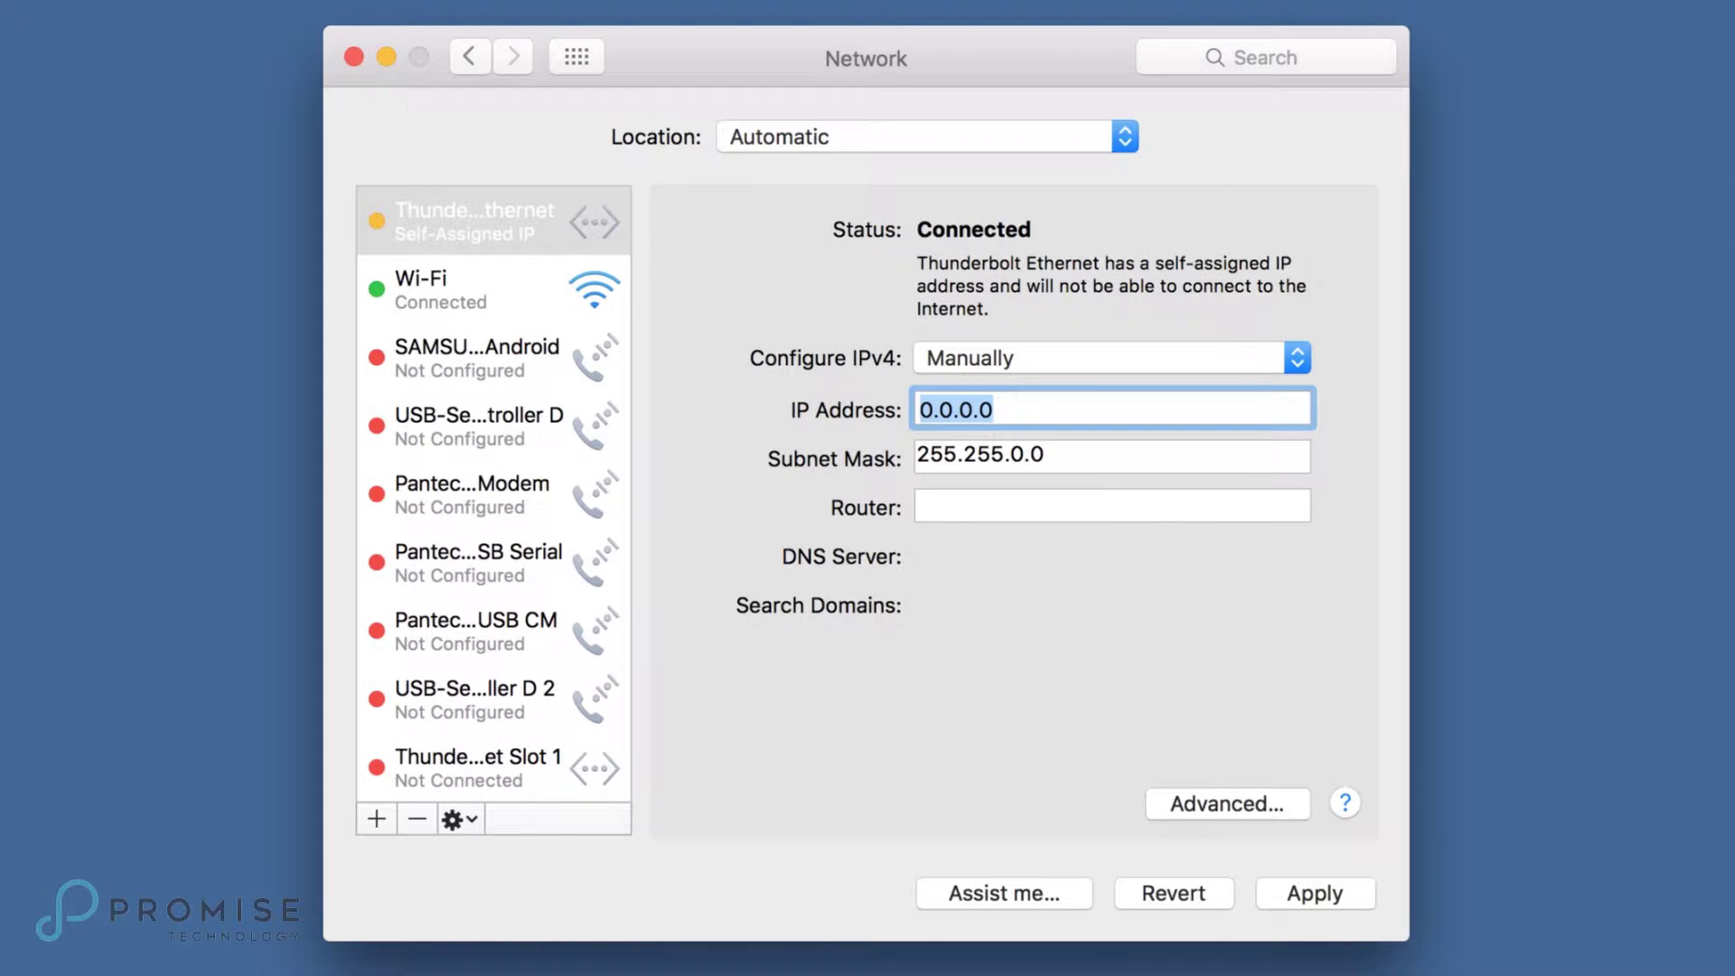
pyautogui.write('10.0.0')
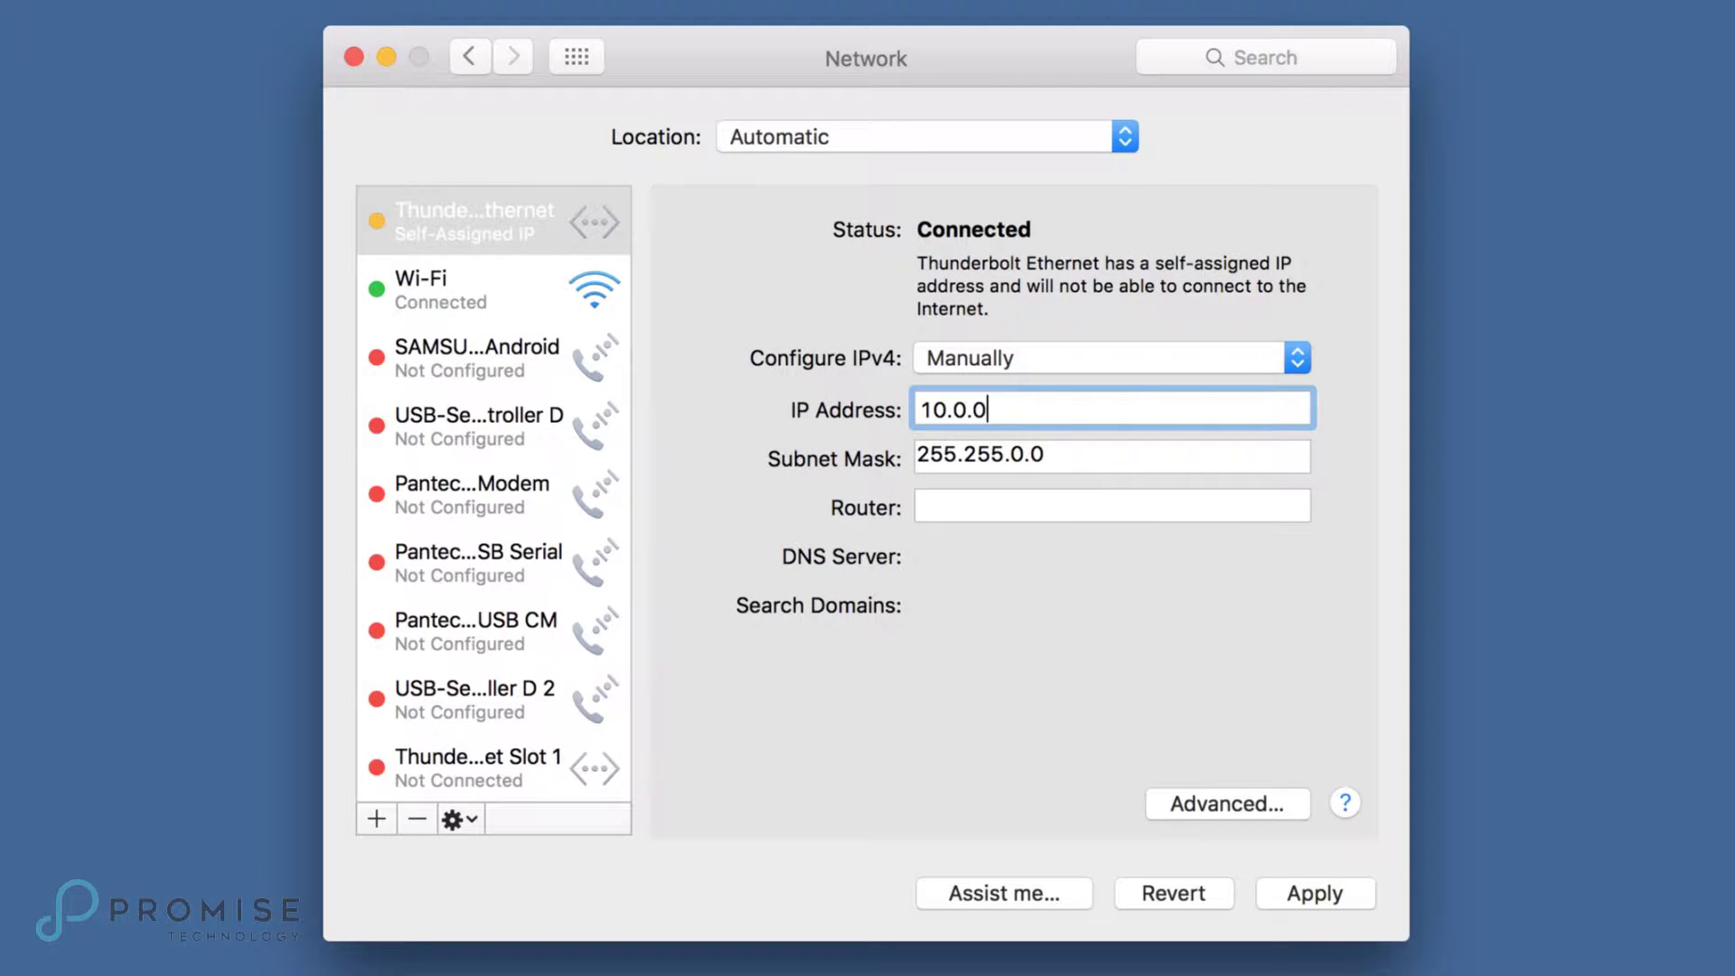
pyautogui.click(1013, 458)
pyautogui.press('BackSpace')
pyautogui.write('255.')
pyautogui.click(1351, 895)
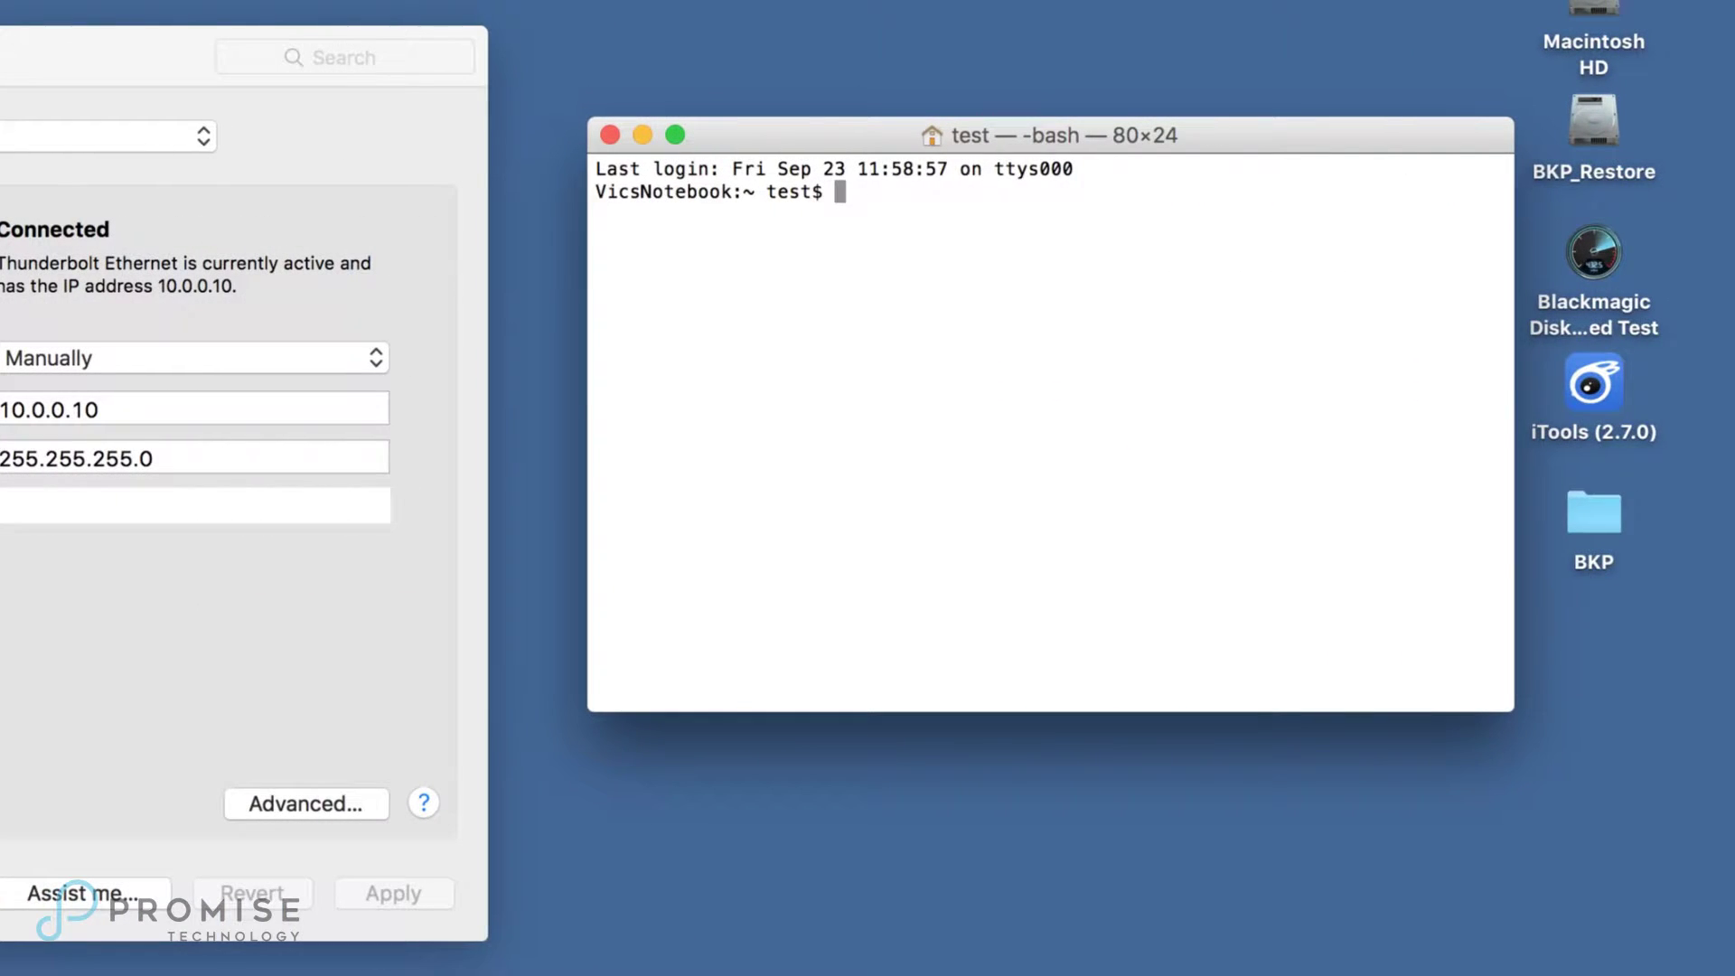
# - Run ping 10.0.0.1 in Terminal, watch the replies, then stop it with Control-C
pyautogui.write('ping 10.0.0.1')
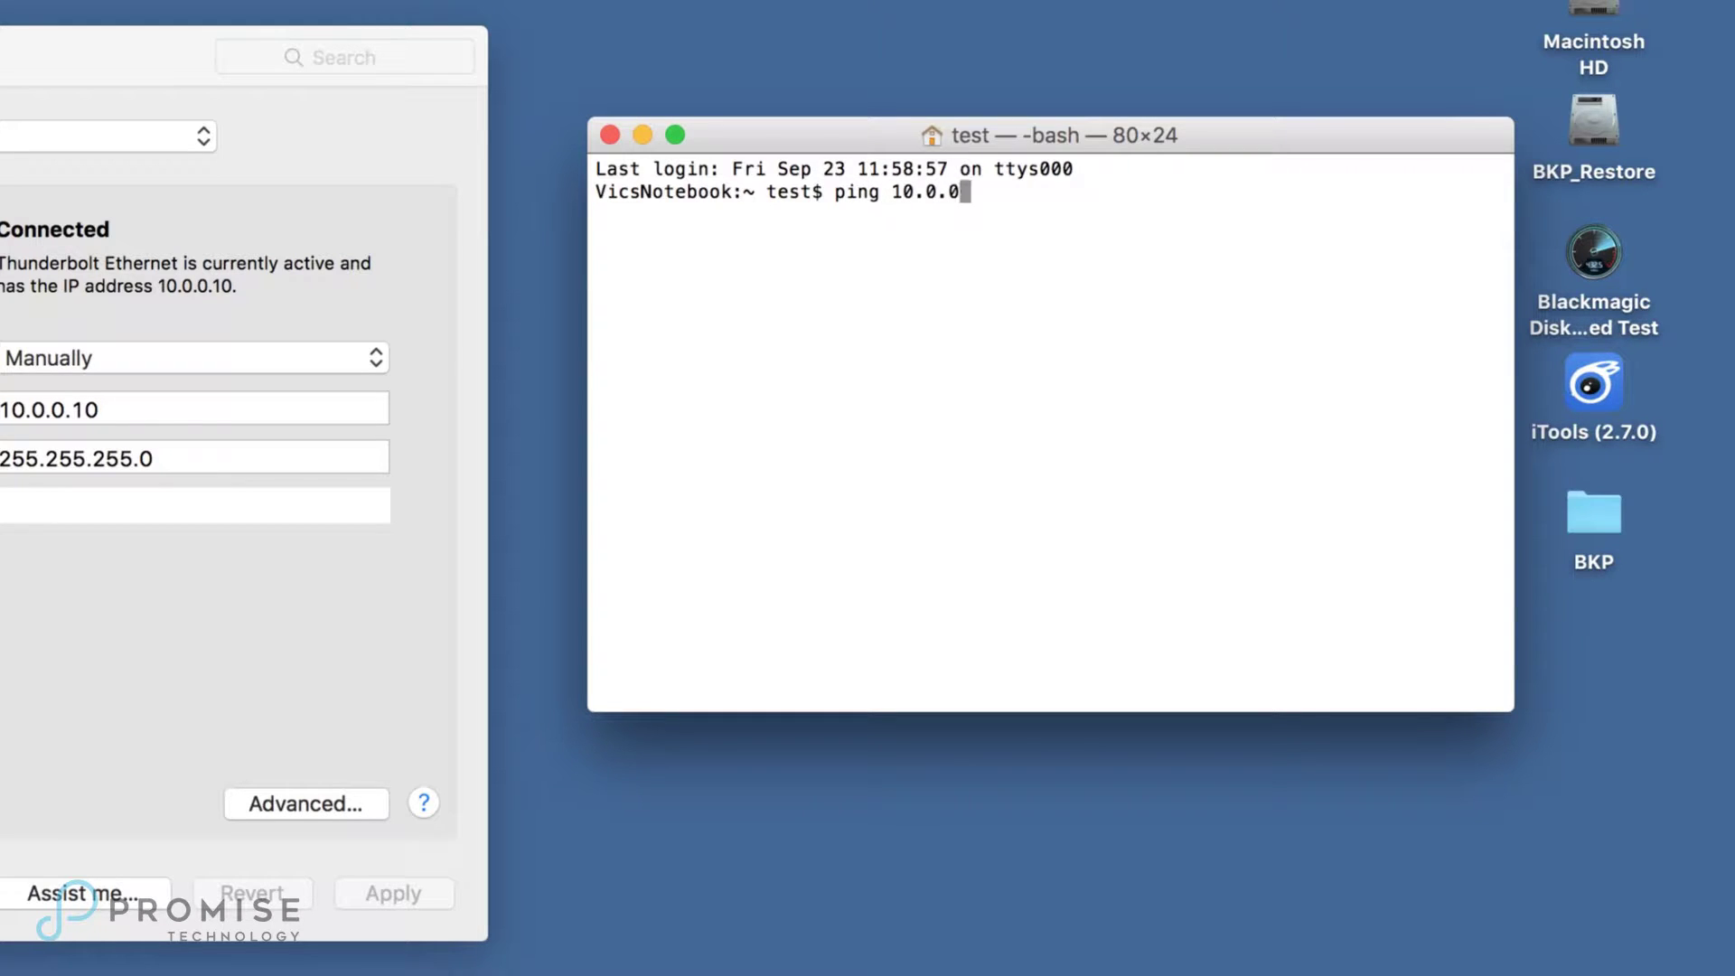
pyautogui.press('Return')
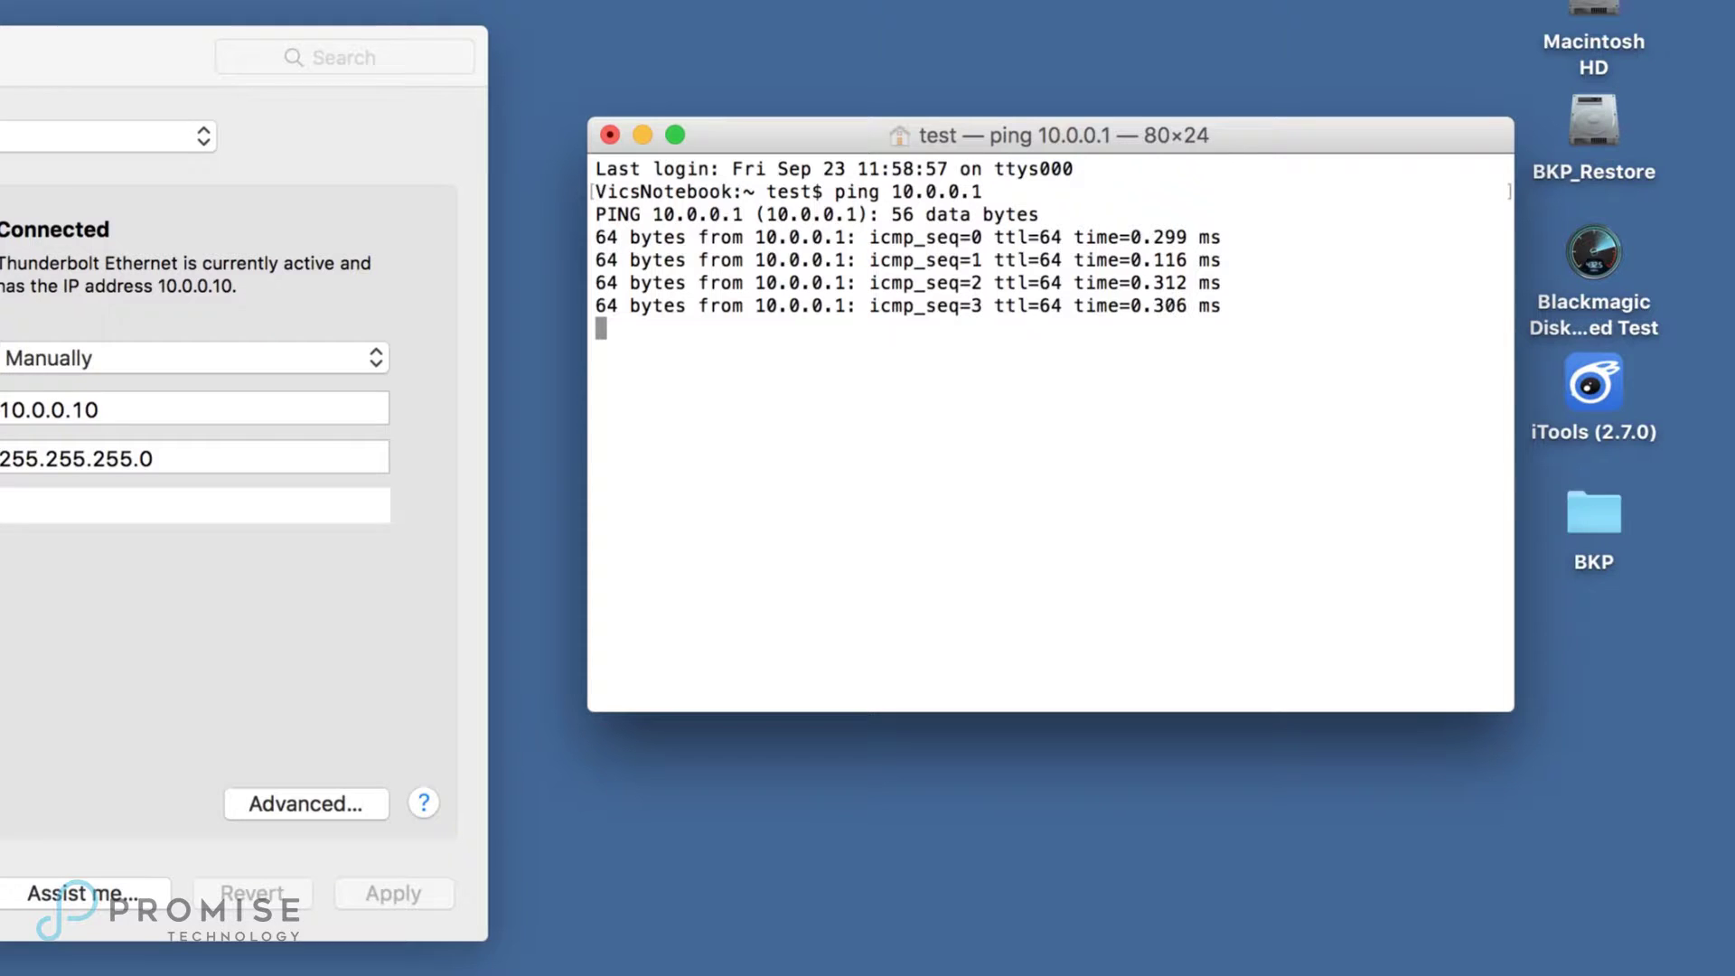
pyautogui.hotkey('ctrl', 'x')
pyautogui.hotkey('ctrl', 'c')
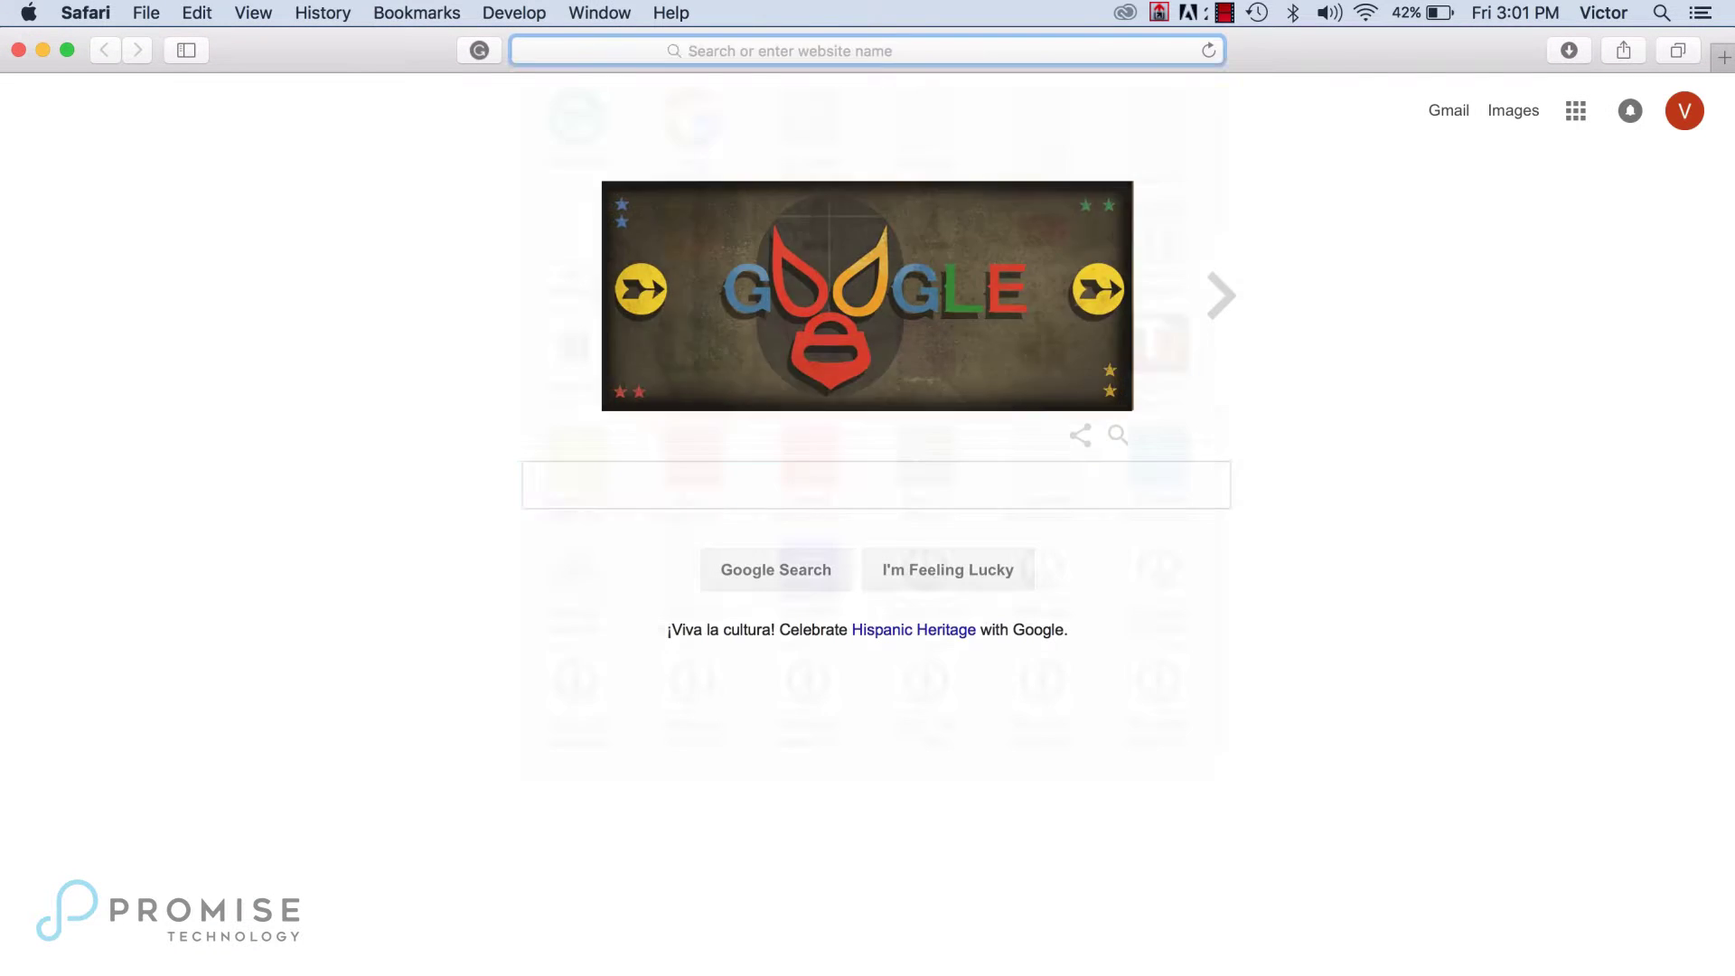
# - Load 10.0.0.1 in Safari and log in to WebPAM PROe with the administrator user name and password
pyautogui.press('super+l')
pyautogui.write('10.0.0.1')
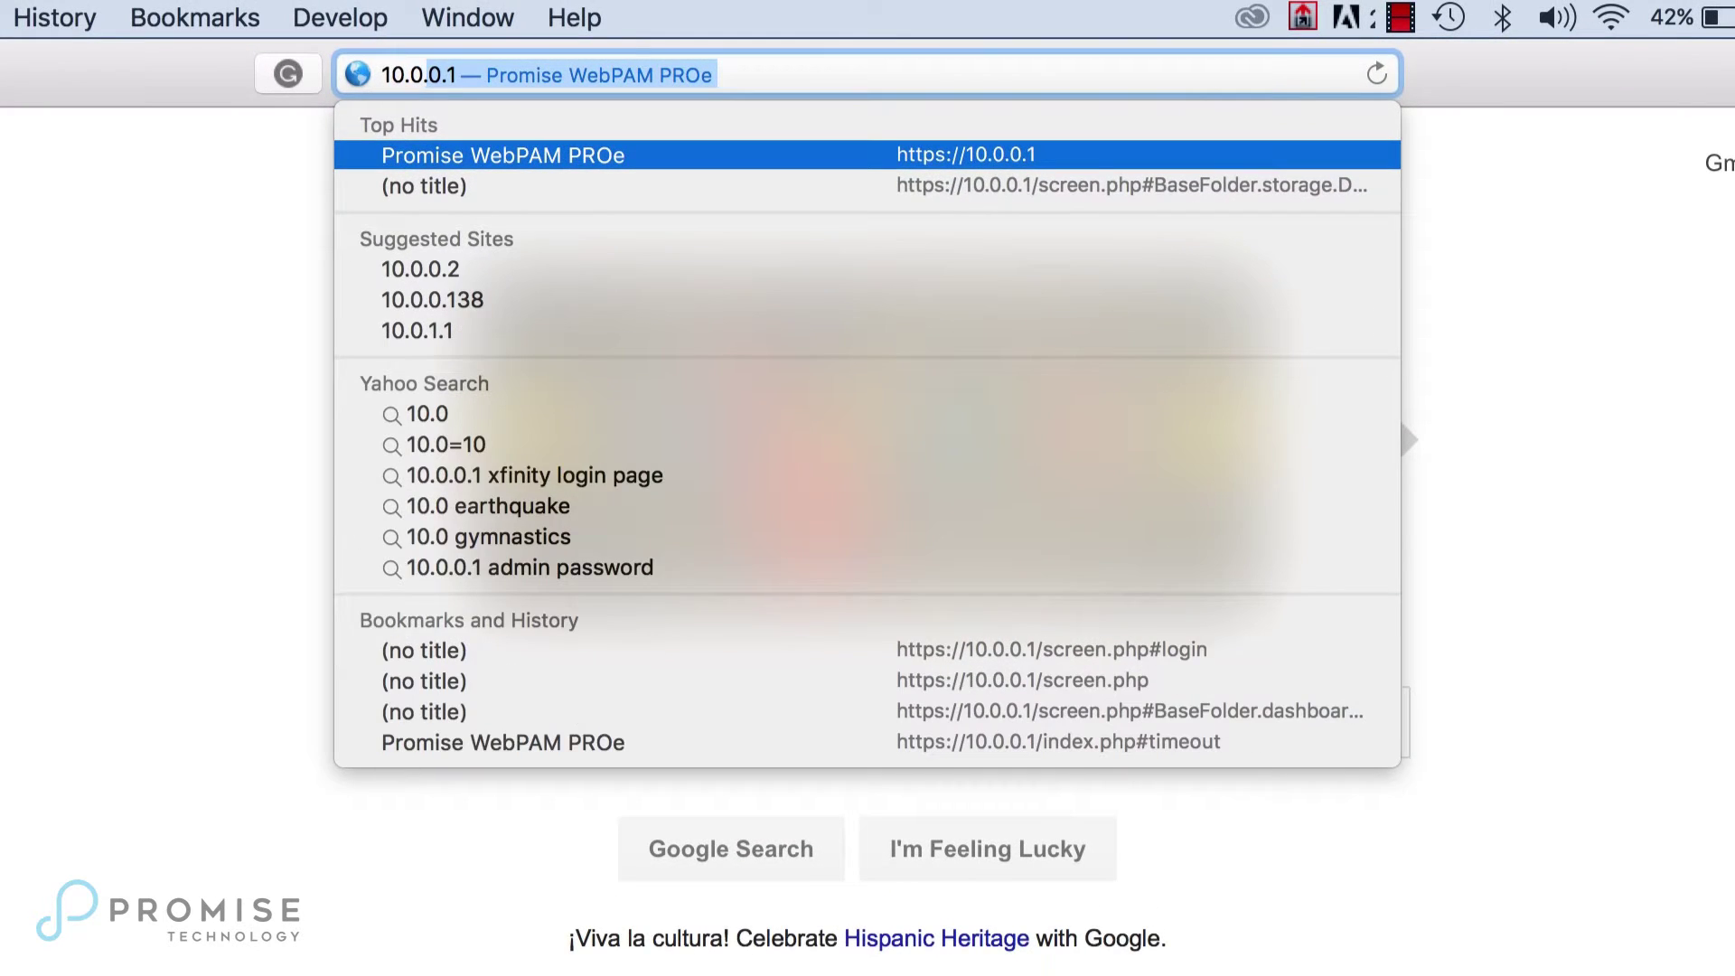
pyautogui.press('Return')
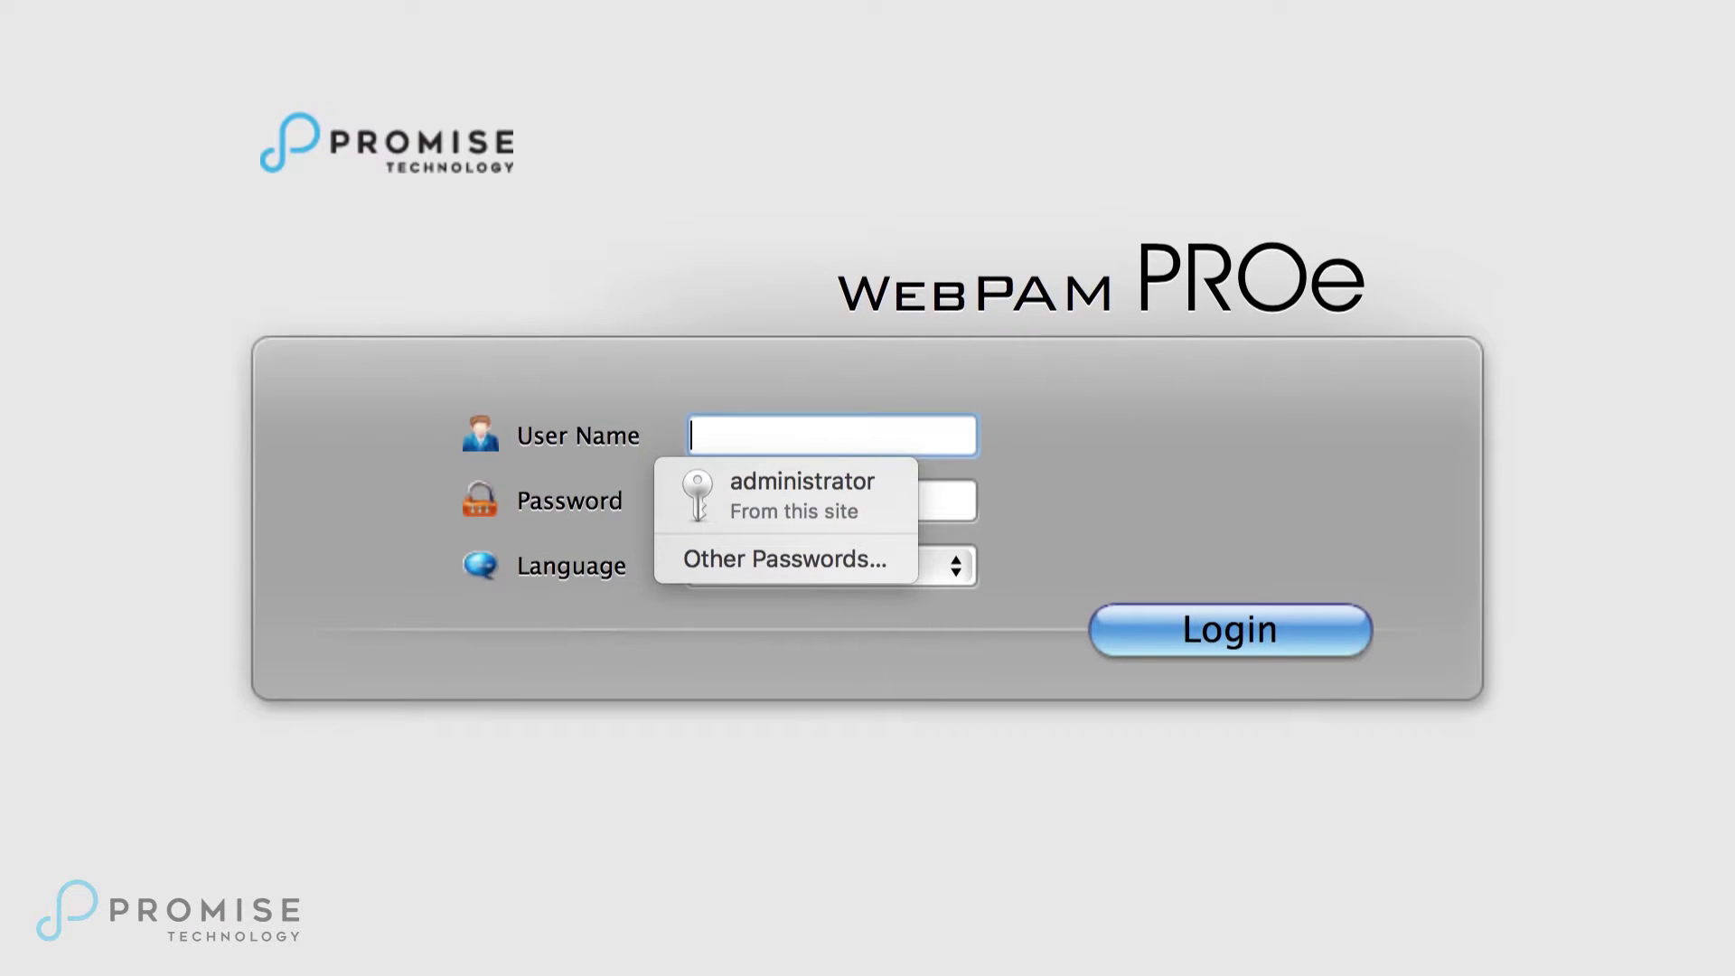
pyautogui.write('administrator')
pyautogui.click(813, 500)
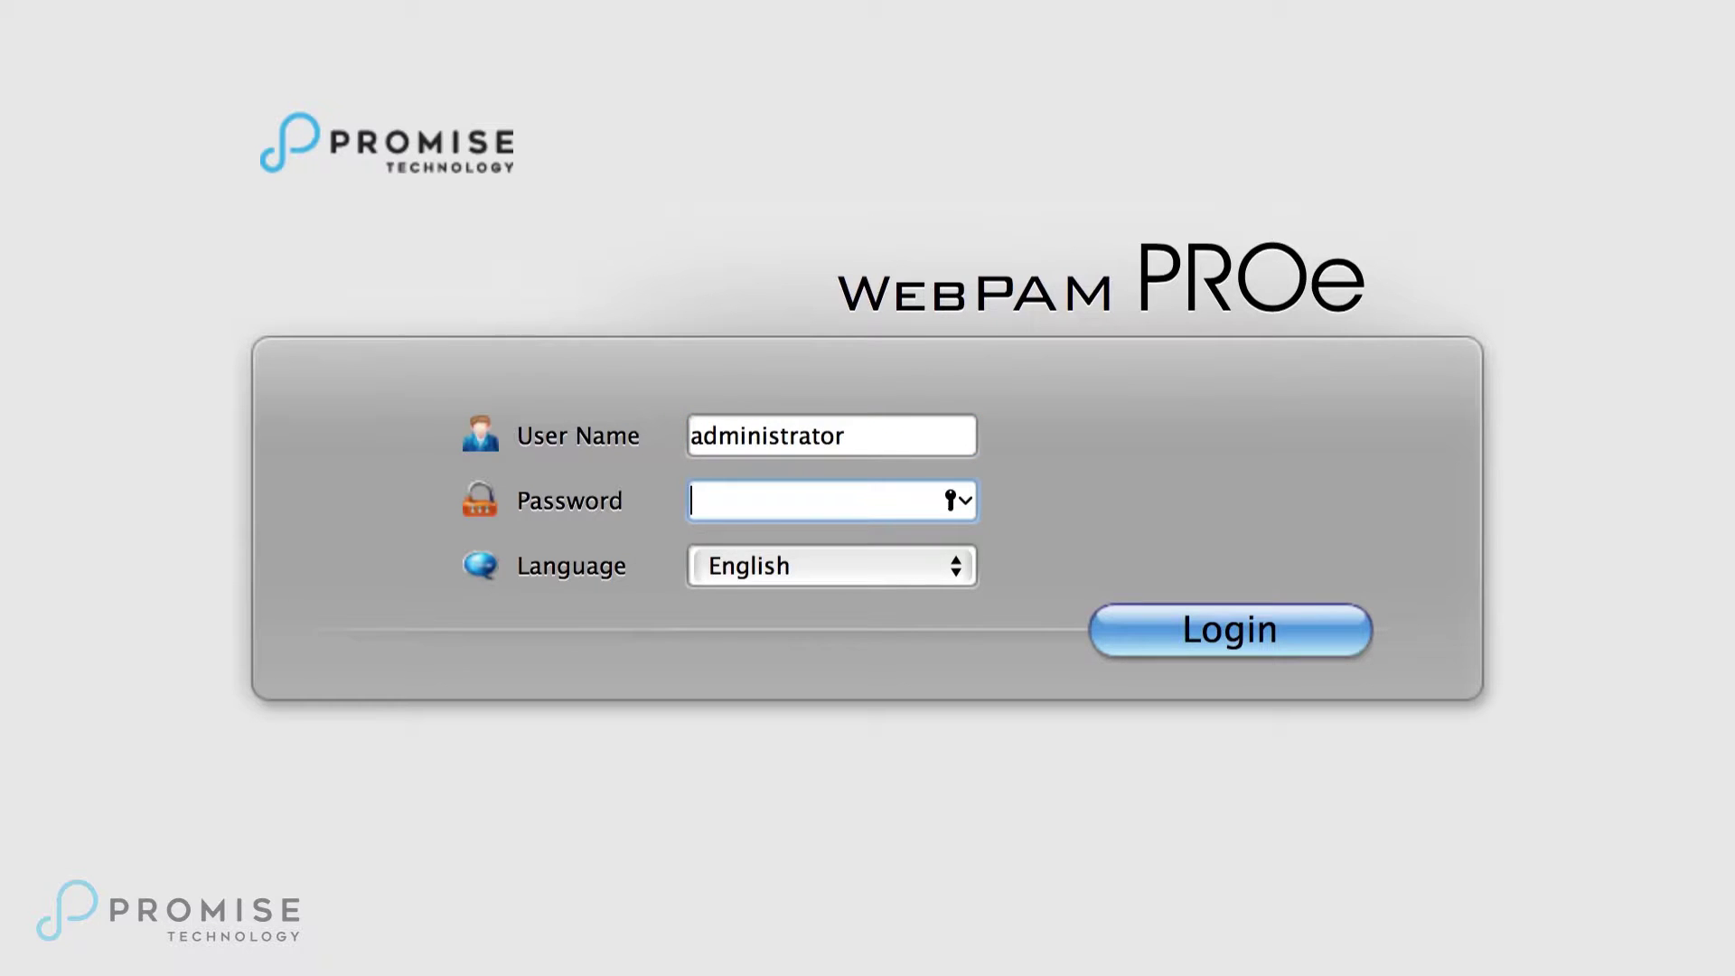
pyautogui.write('password')
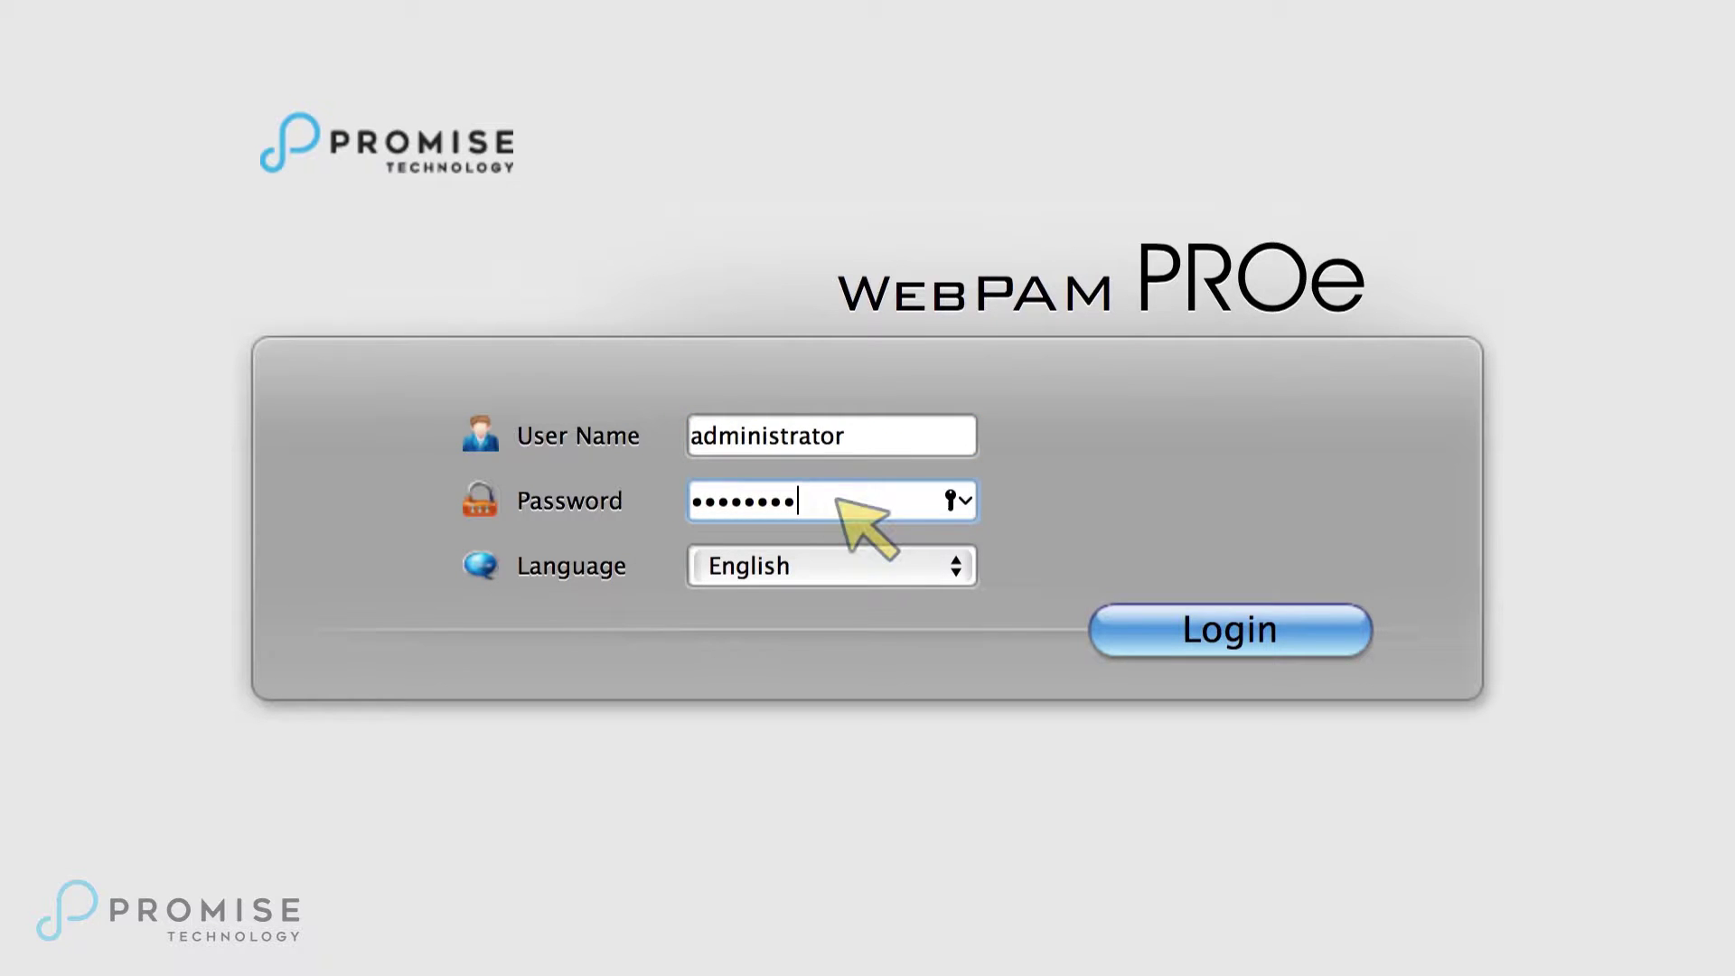
pyautogui.click(1290, 635)
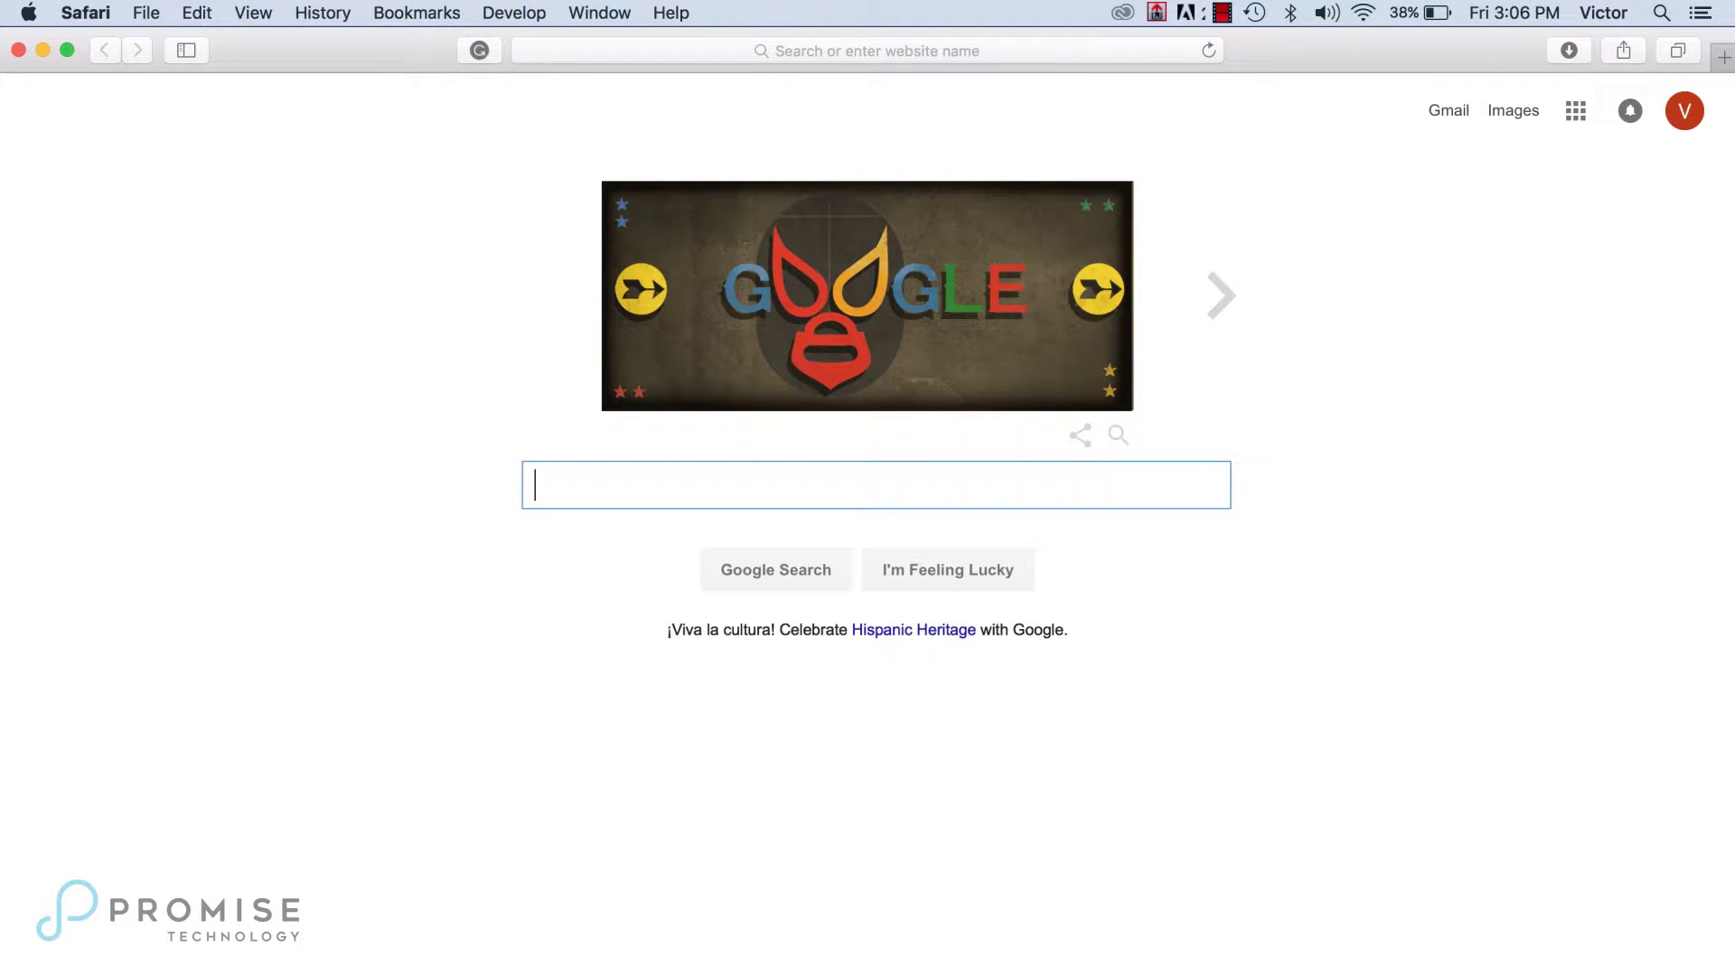
# - Open the Promise VTrak entry from Bookmarks > Bonjour and continue past the certificate warning
pyautogui.click(456, 16)
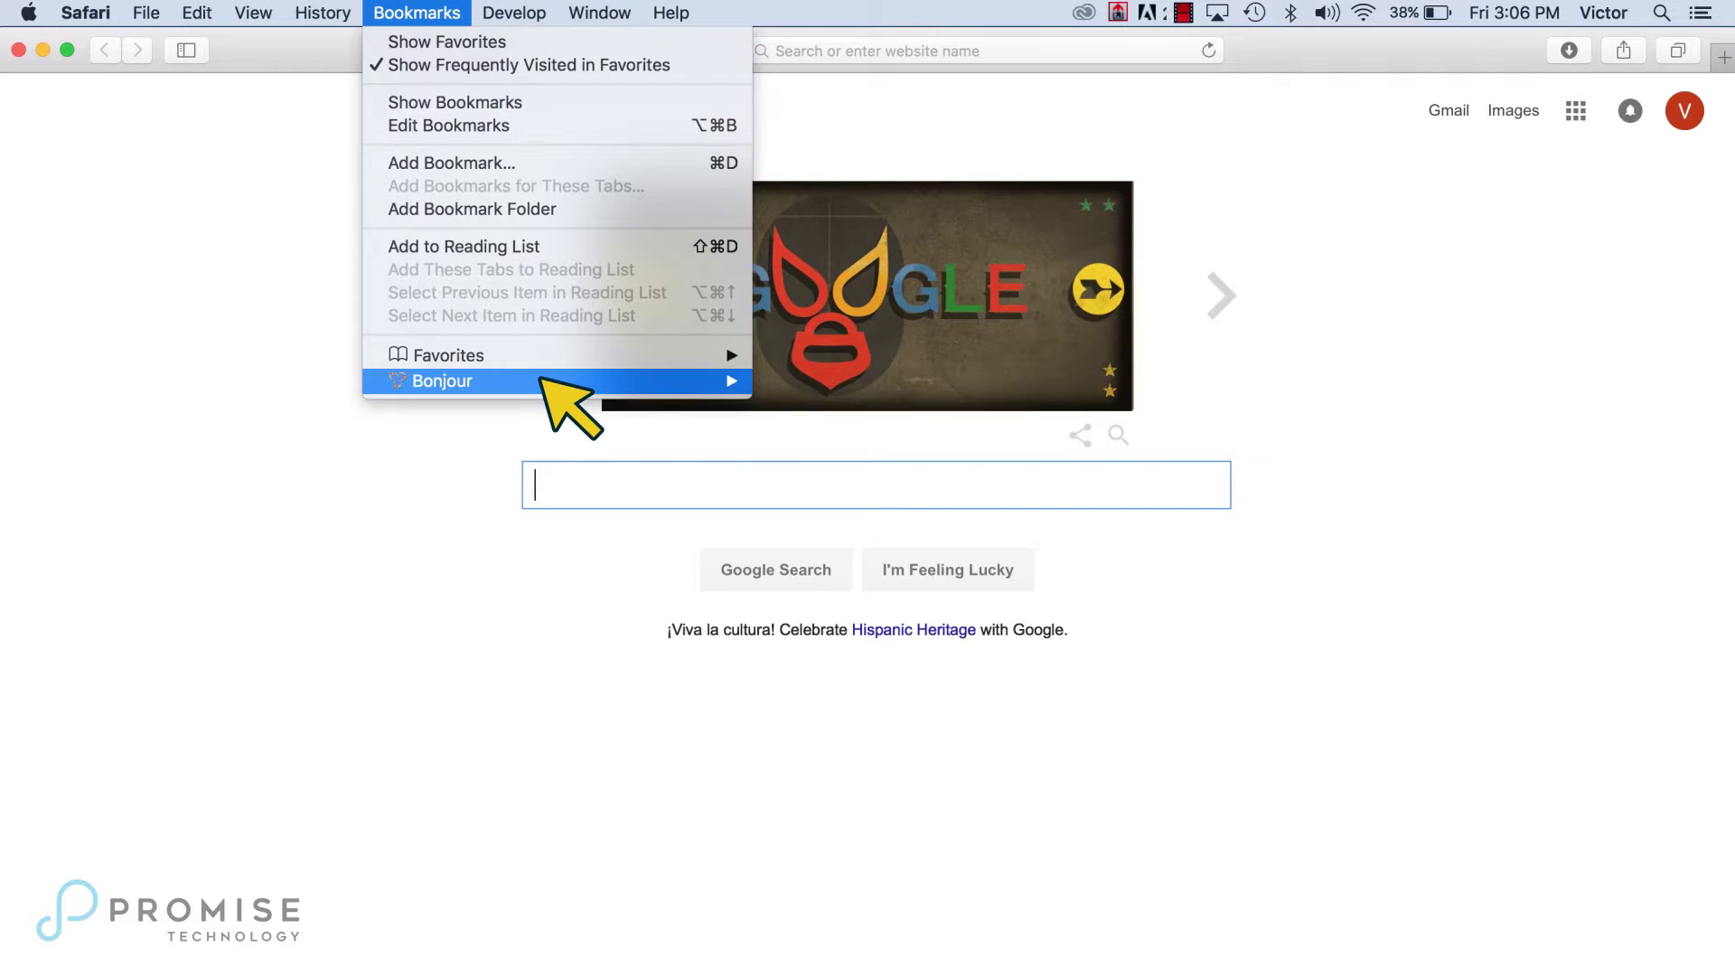
pyautogui.moveTo(732, 381)
pyautogui.click(836, 420)
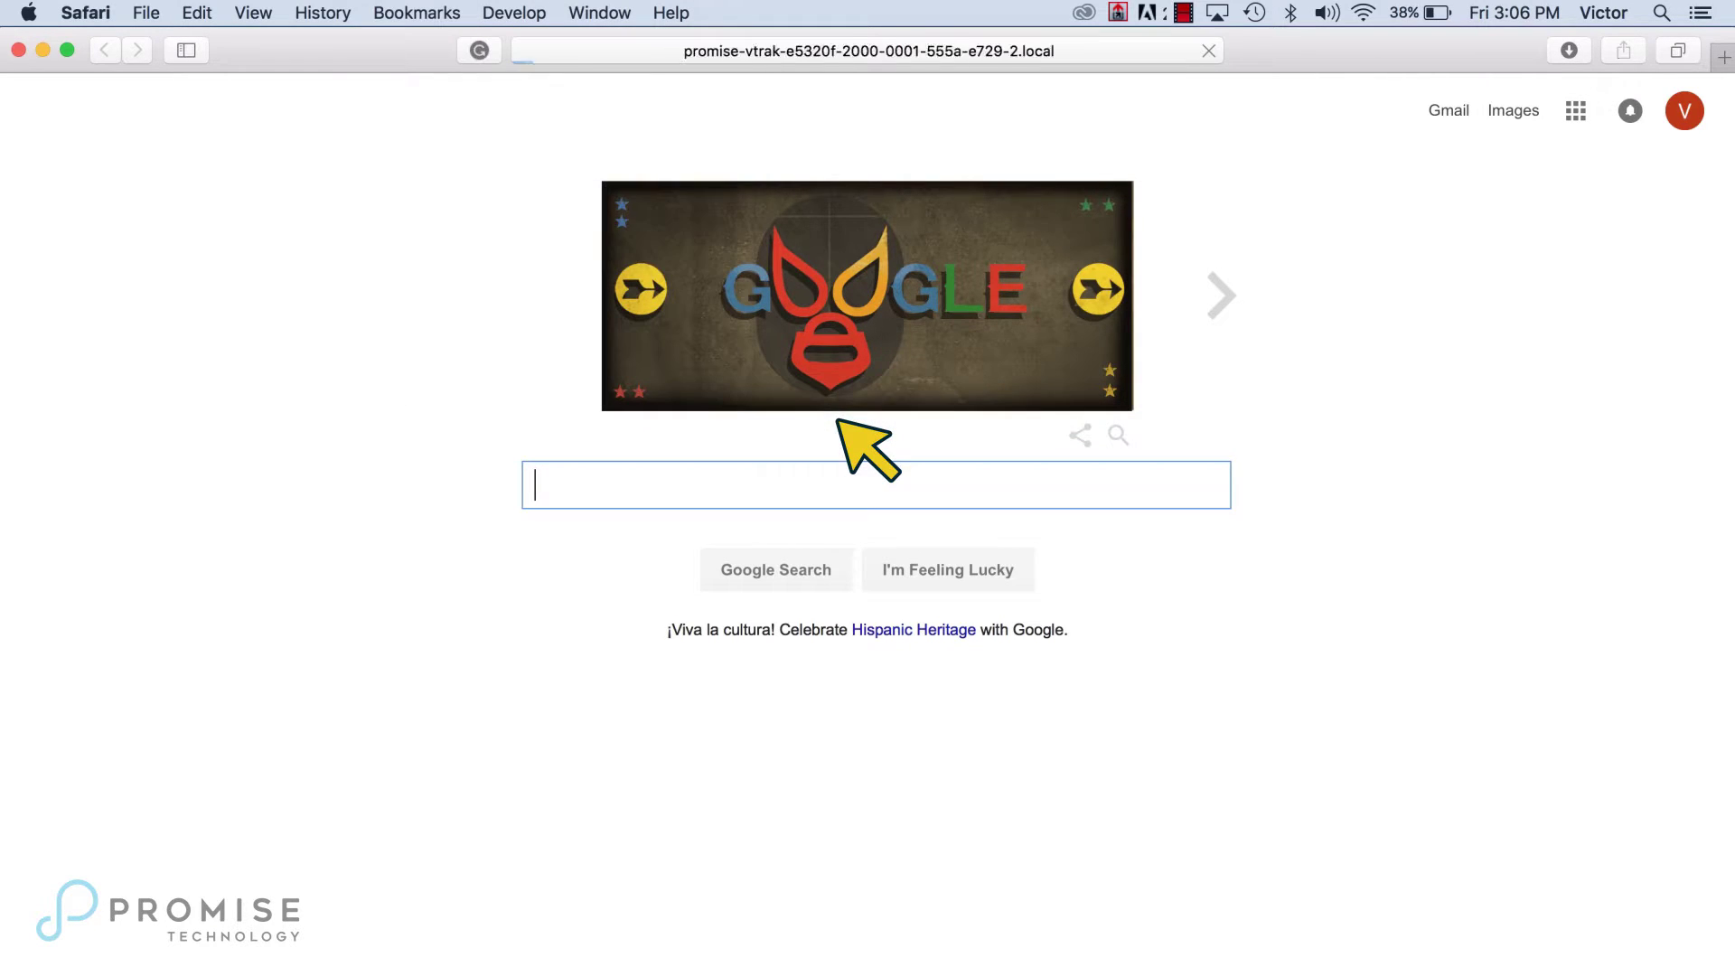
pyautogui.click(1122, 244)
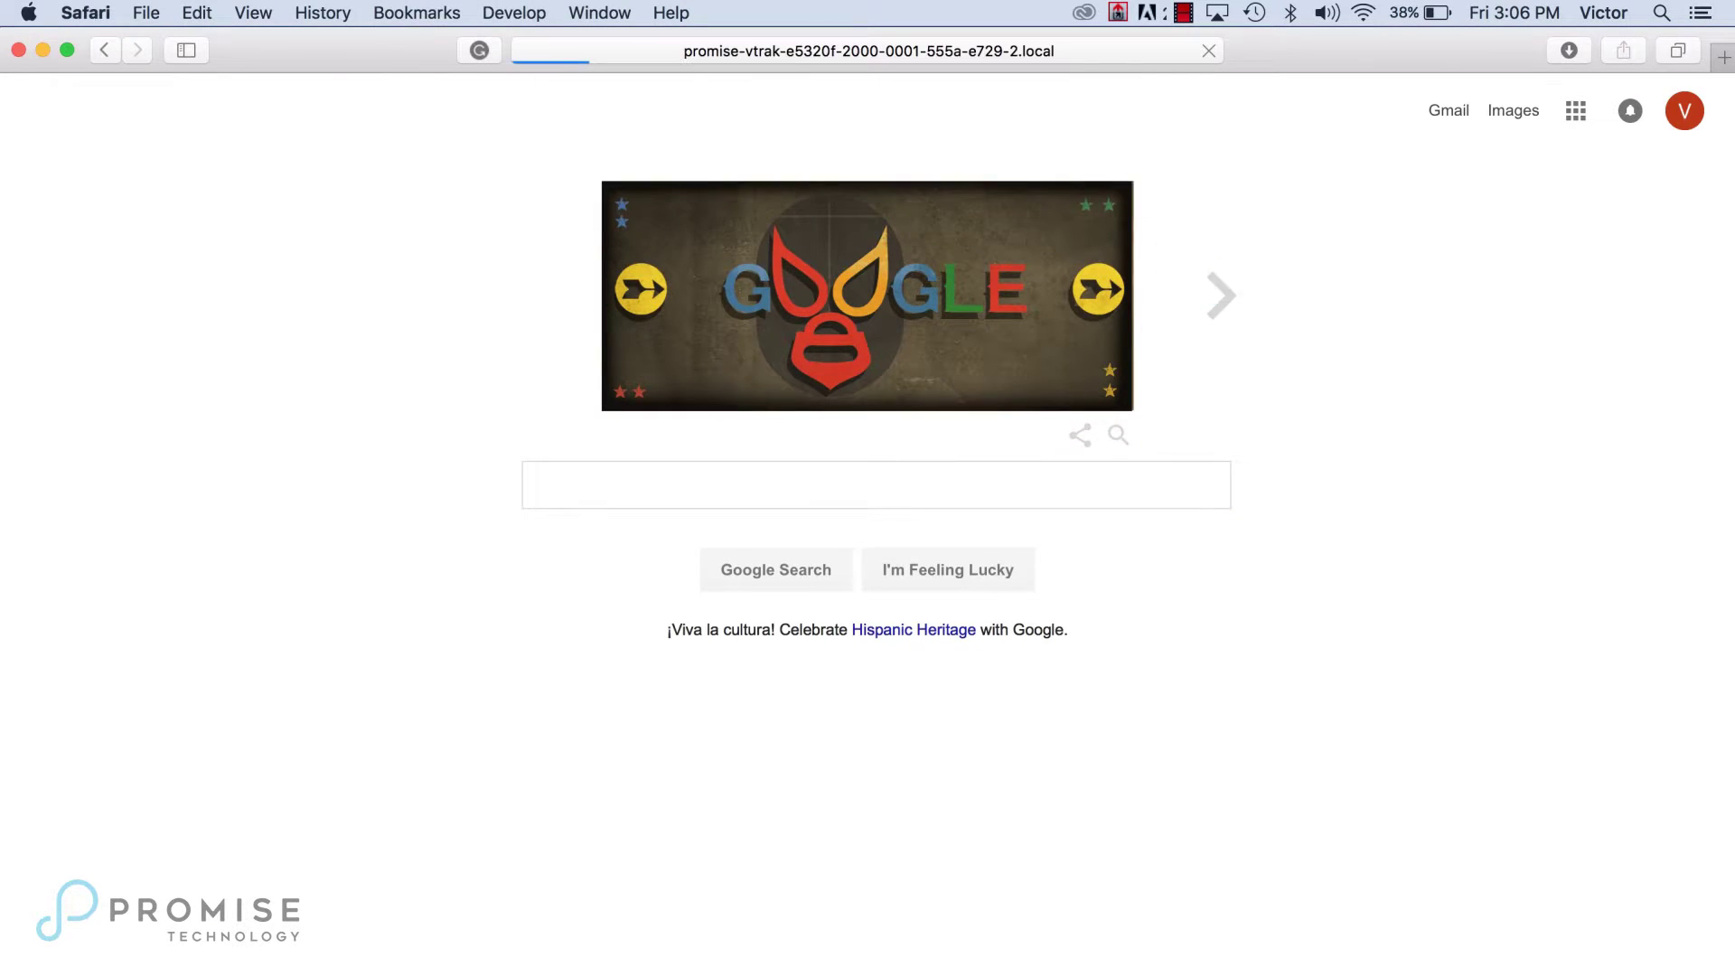
# - Log in with the administrator user name and password, and save the password
pyautogui.write('administrator')
pyautogui.press('Tab')
pyautogui.write('password')
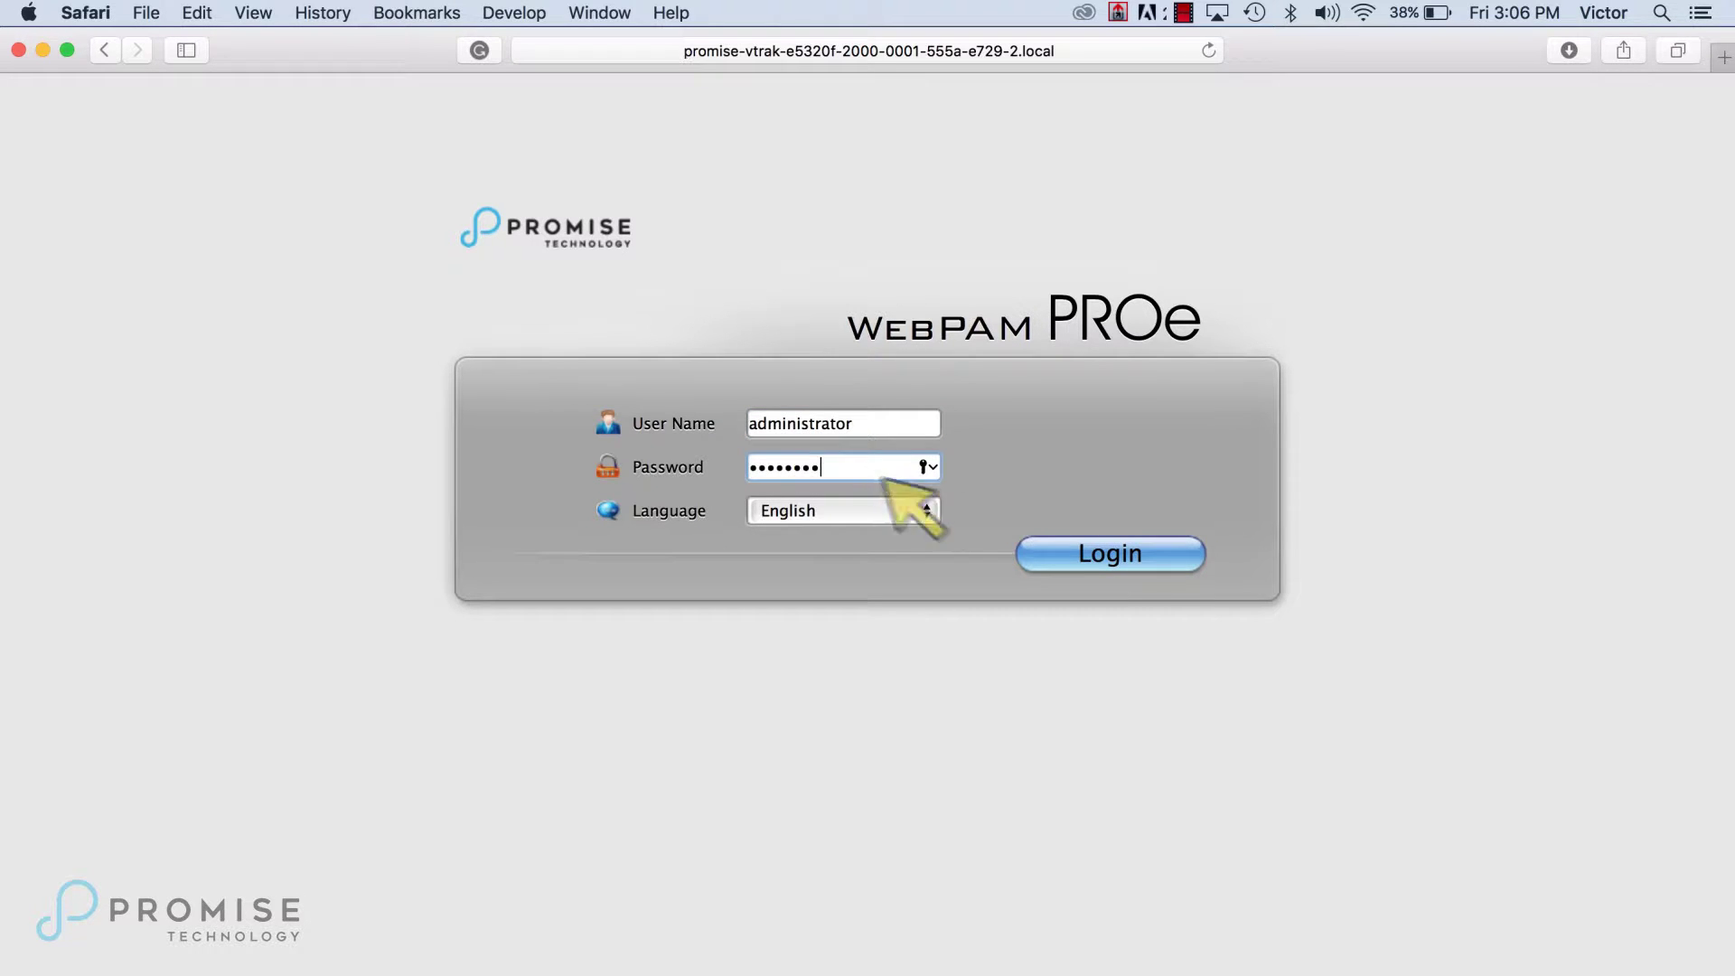
pyautogui.click(1117, 556)
pyautogui.click(1130, 197)
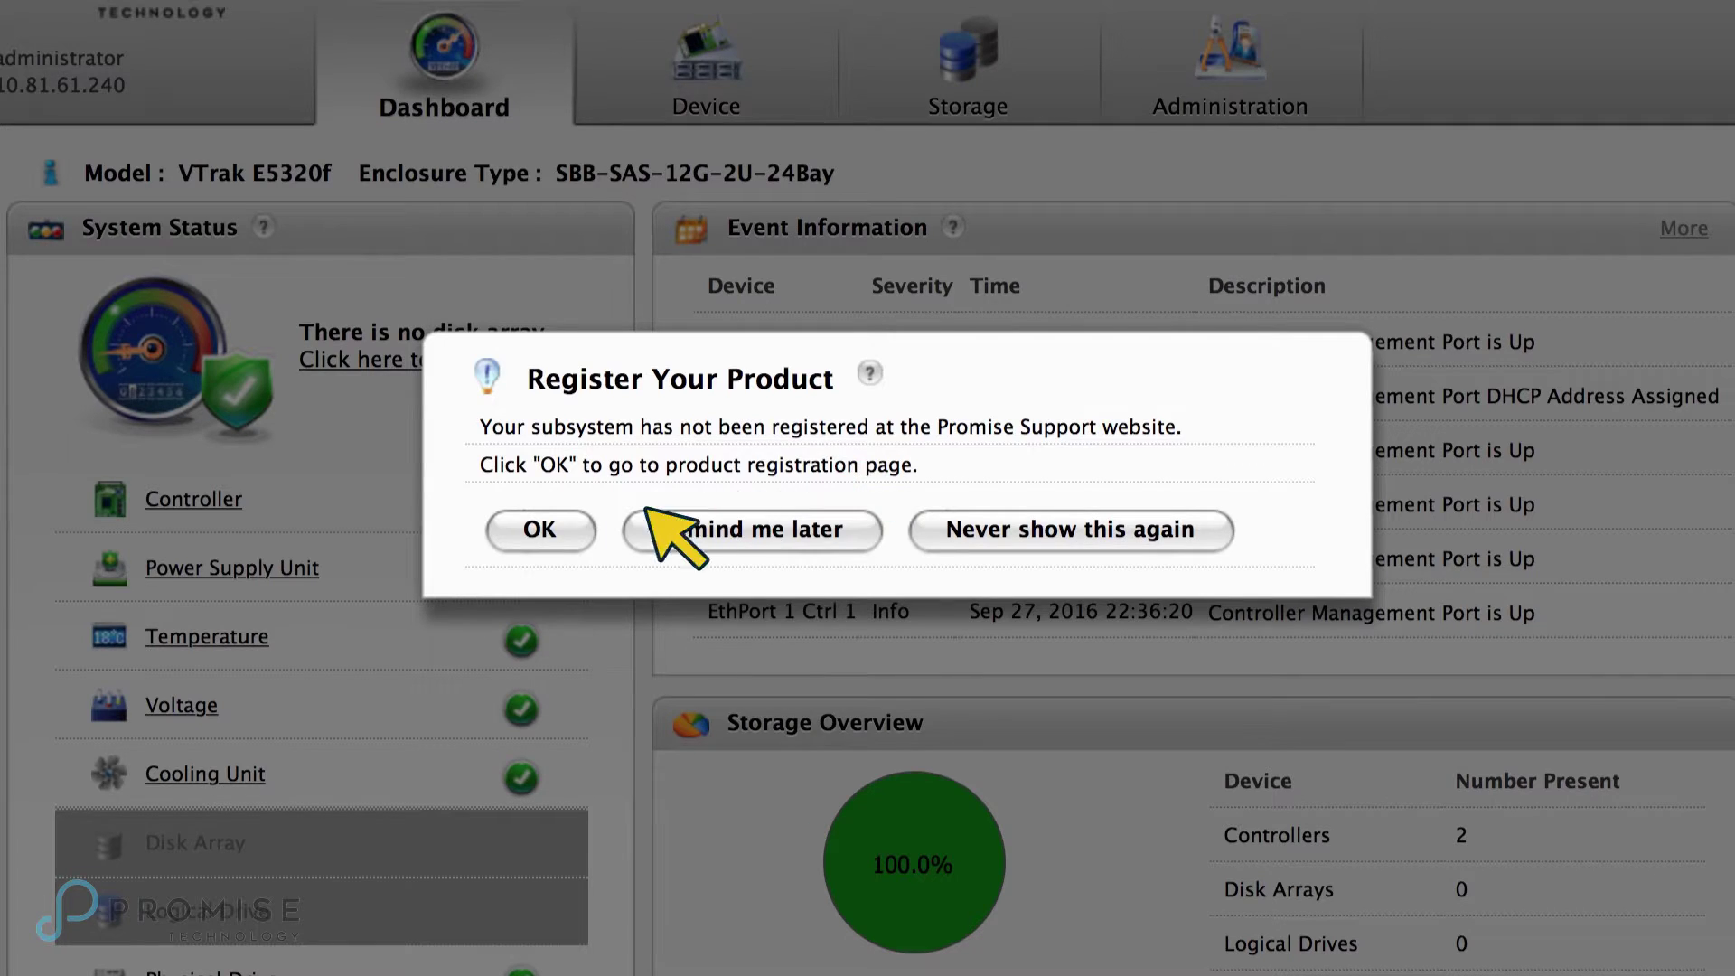
# - On Network Management, view and close the maintenance-mode IPv4 details for controllers 1 and 2
pyautogui.click(567, 531)
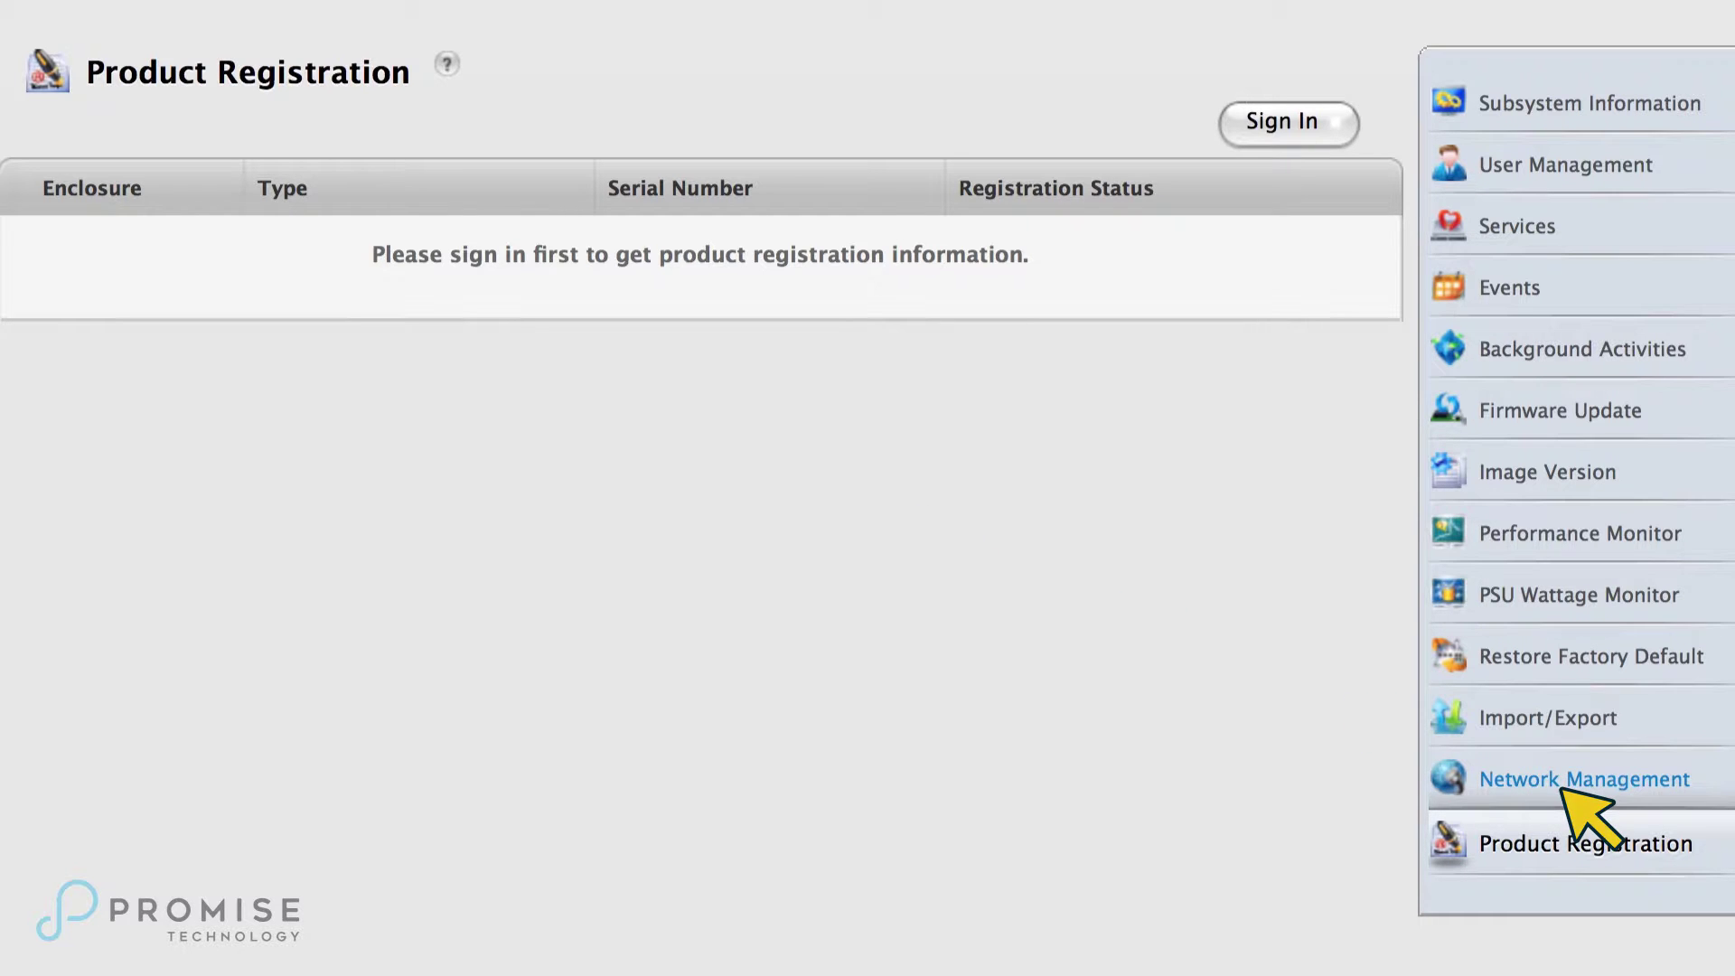
pyautogui.click(1583, 813)
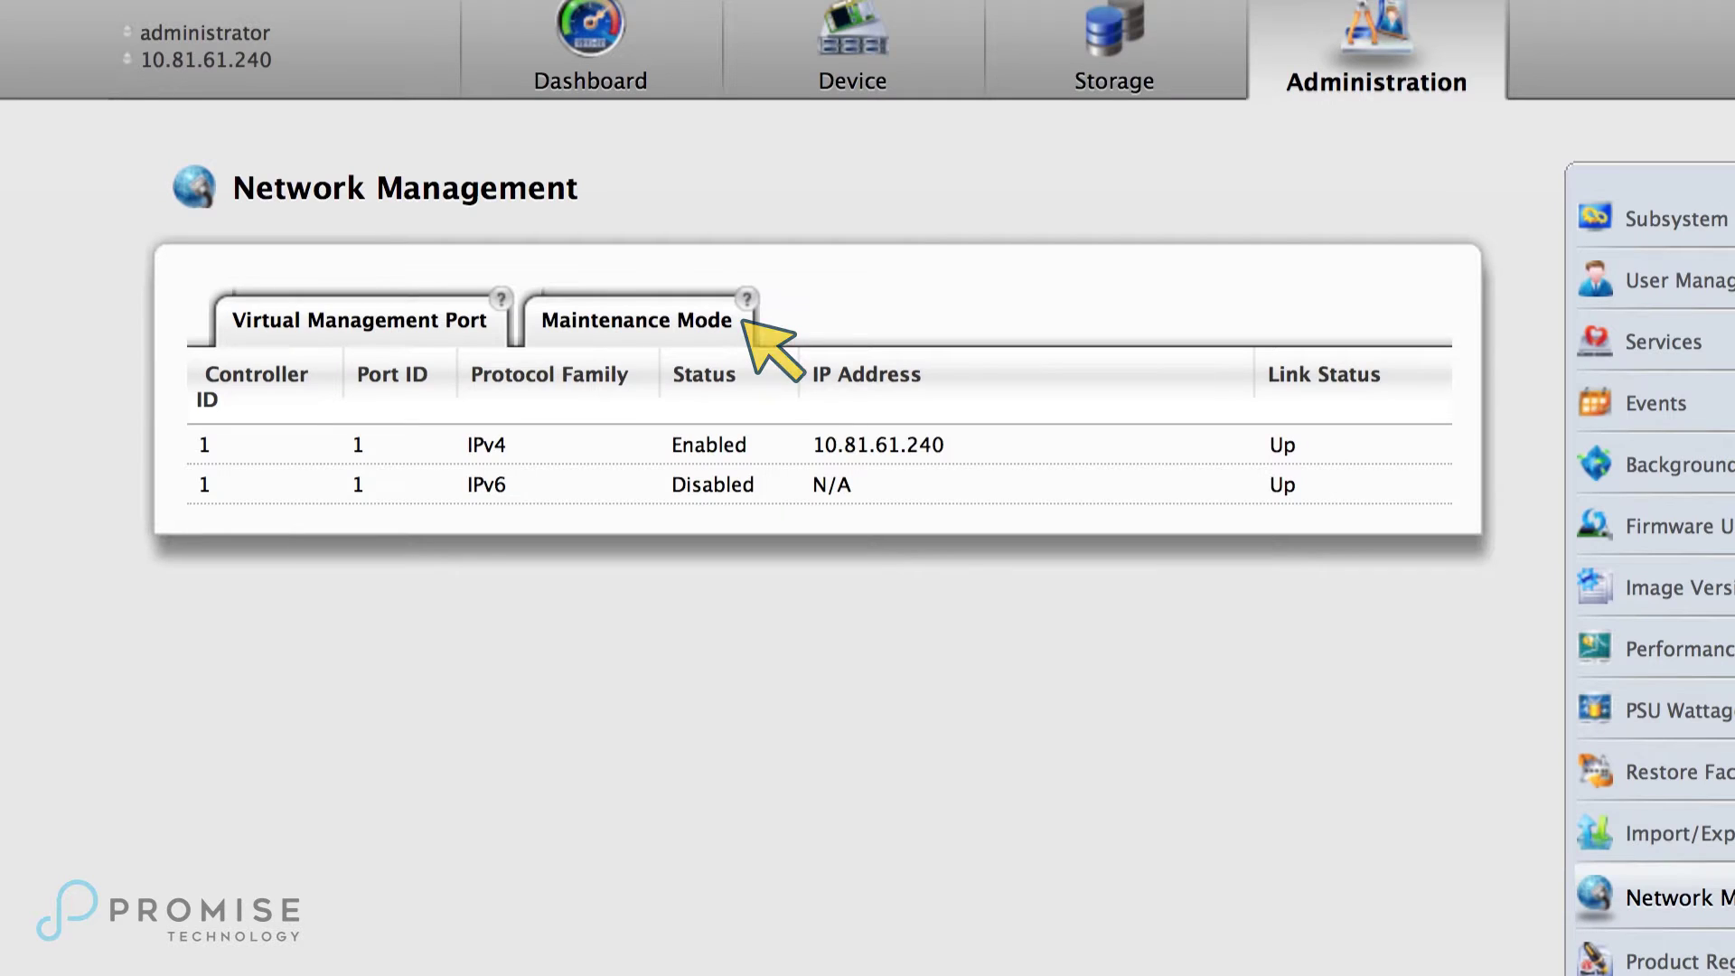
pyautogui.click(736, 321)
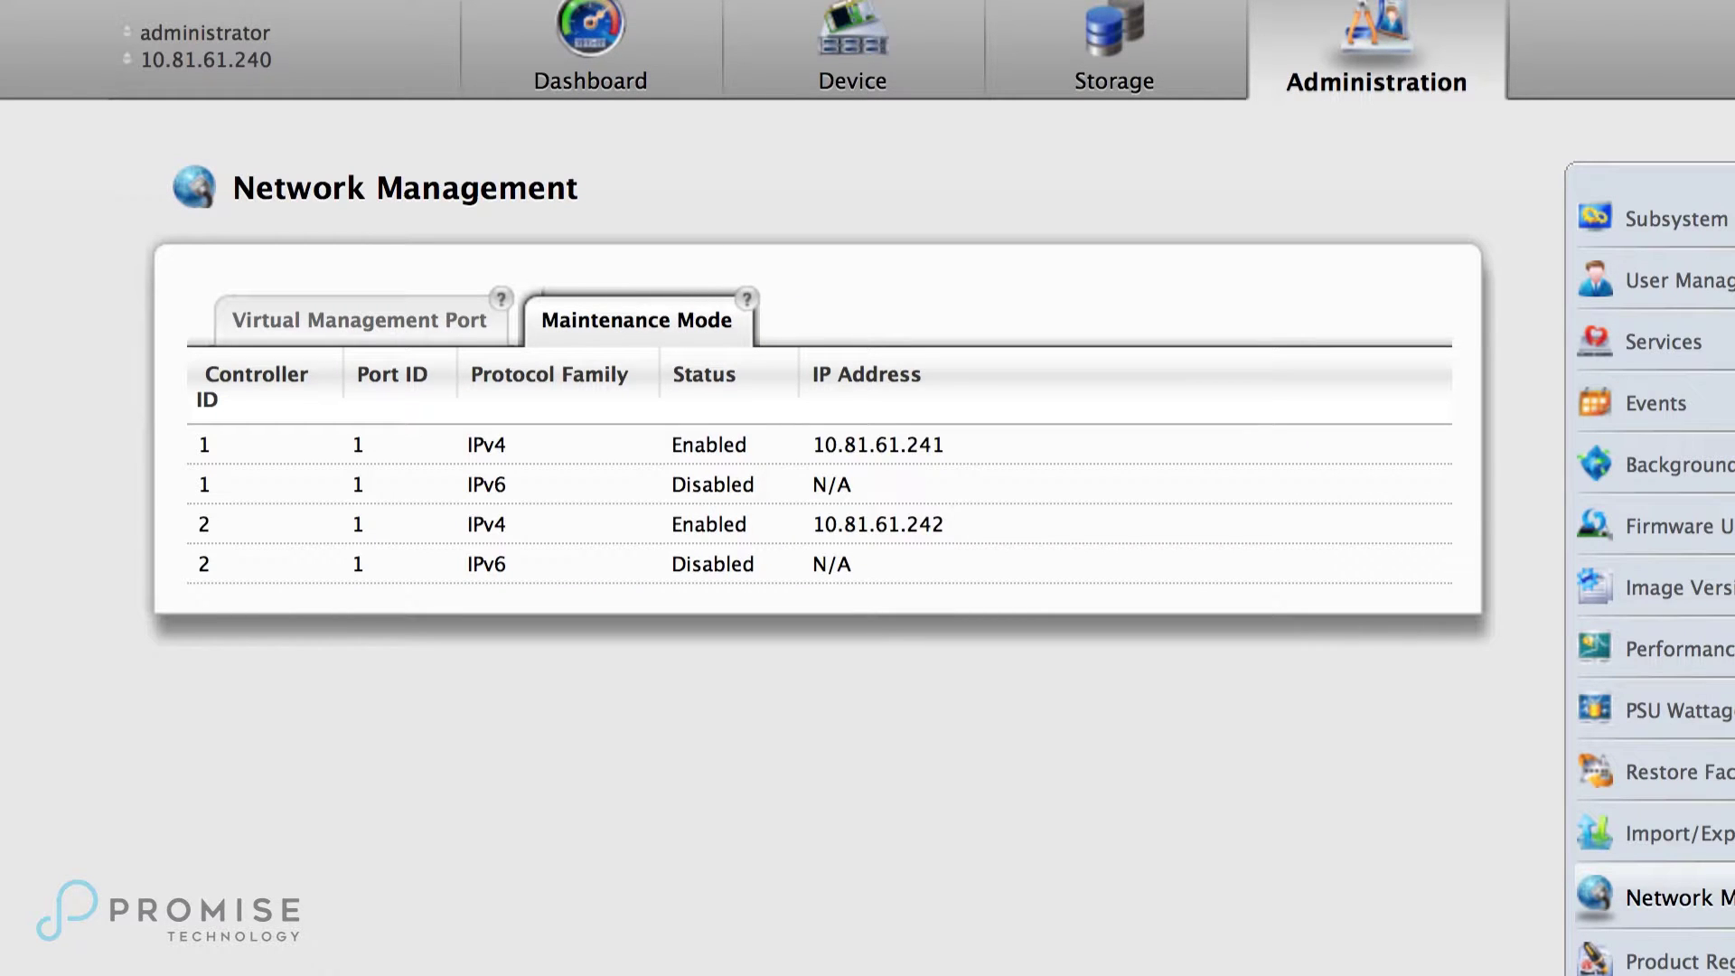
pyautogui.moveTo(757, 443)
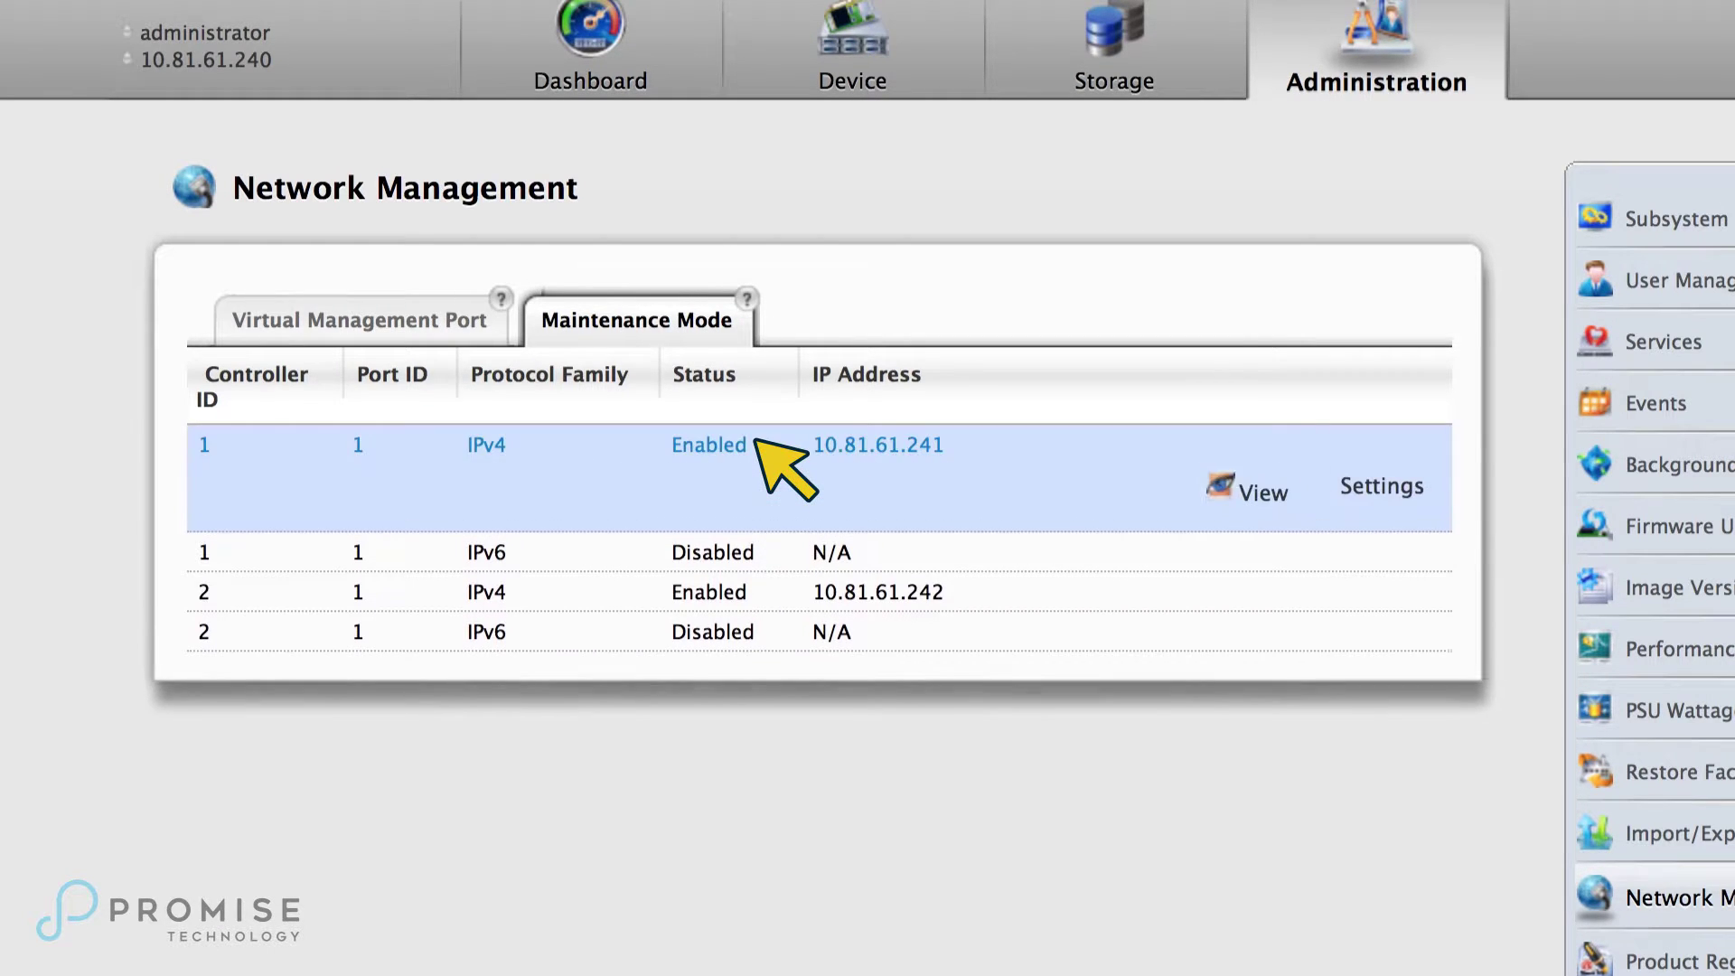
pyautogui.click(1269, 496)
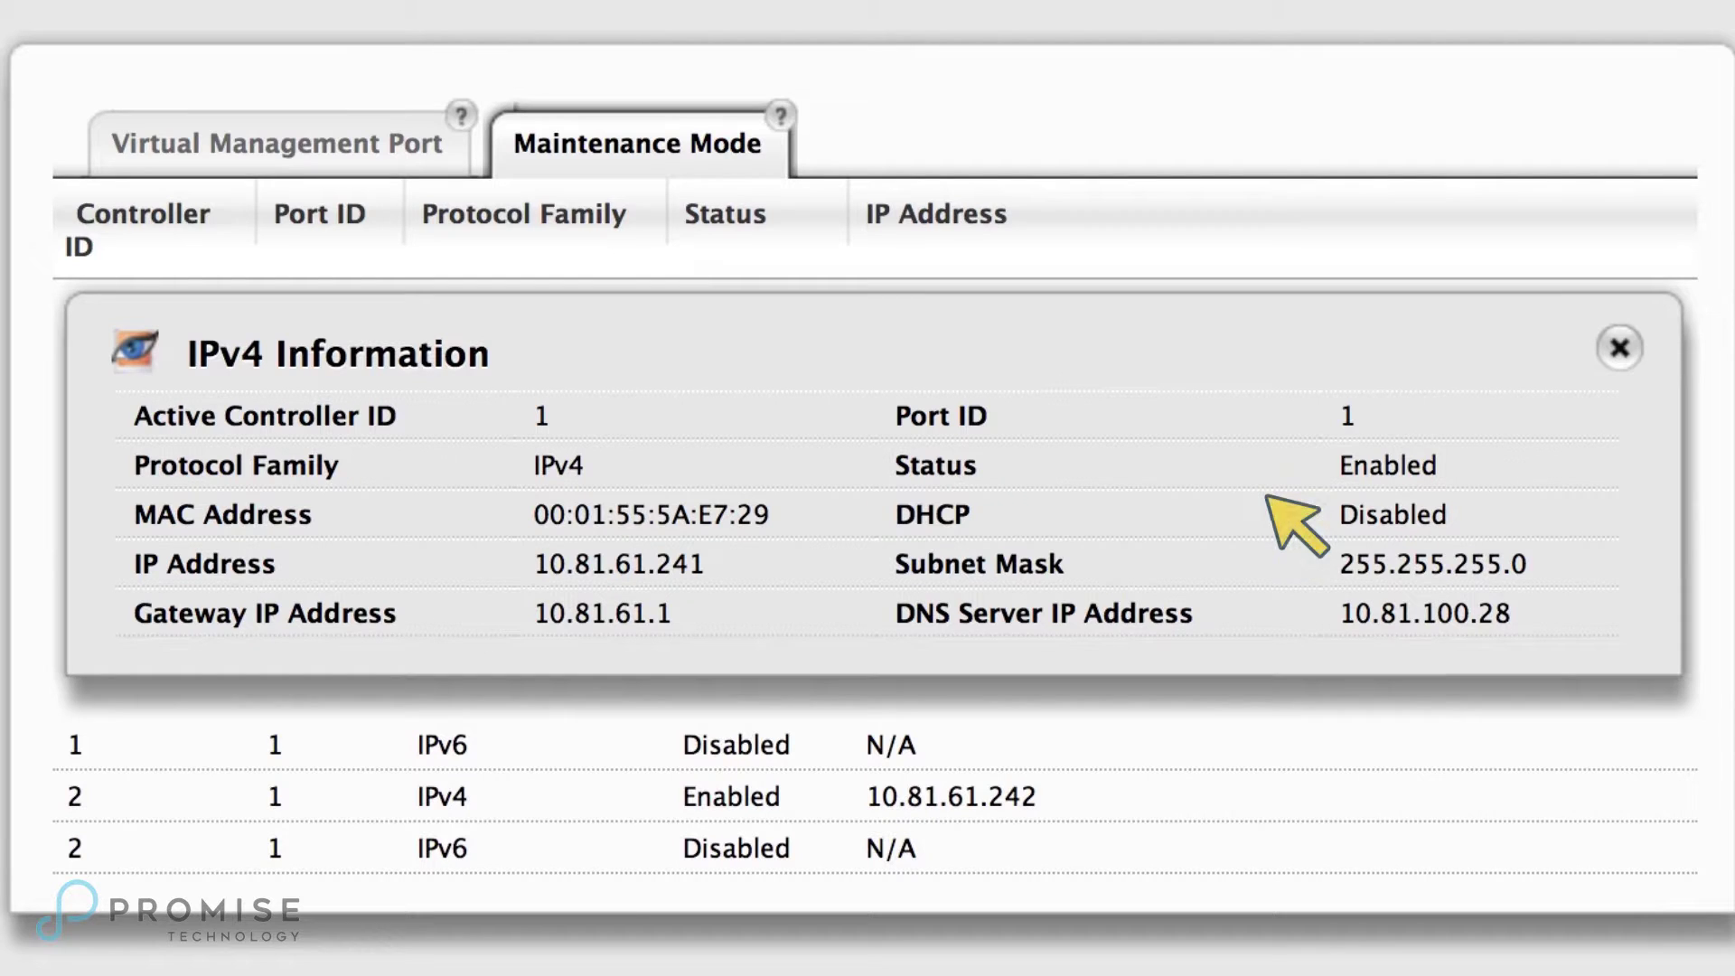
pyautogui.click(1619, 348)
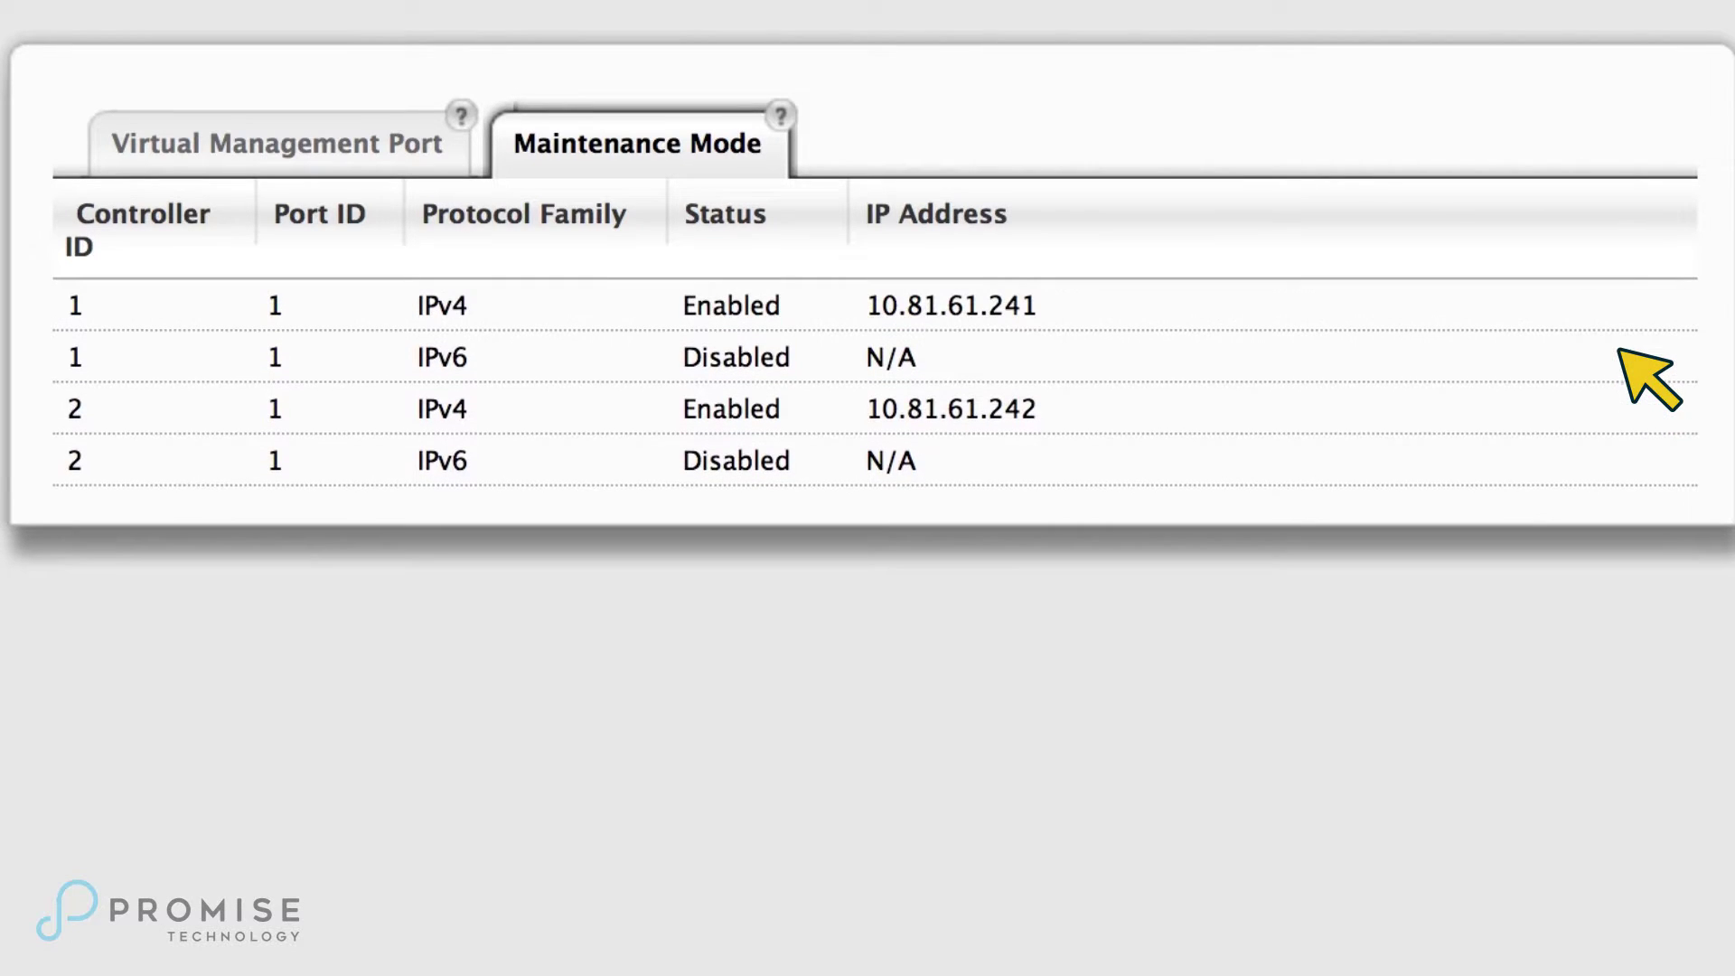
pyautogui.moveTo(1620, 413)
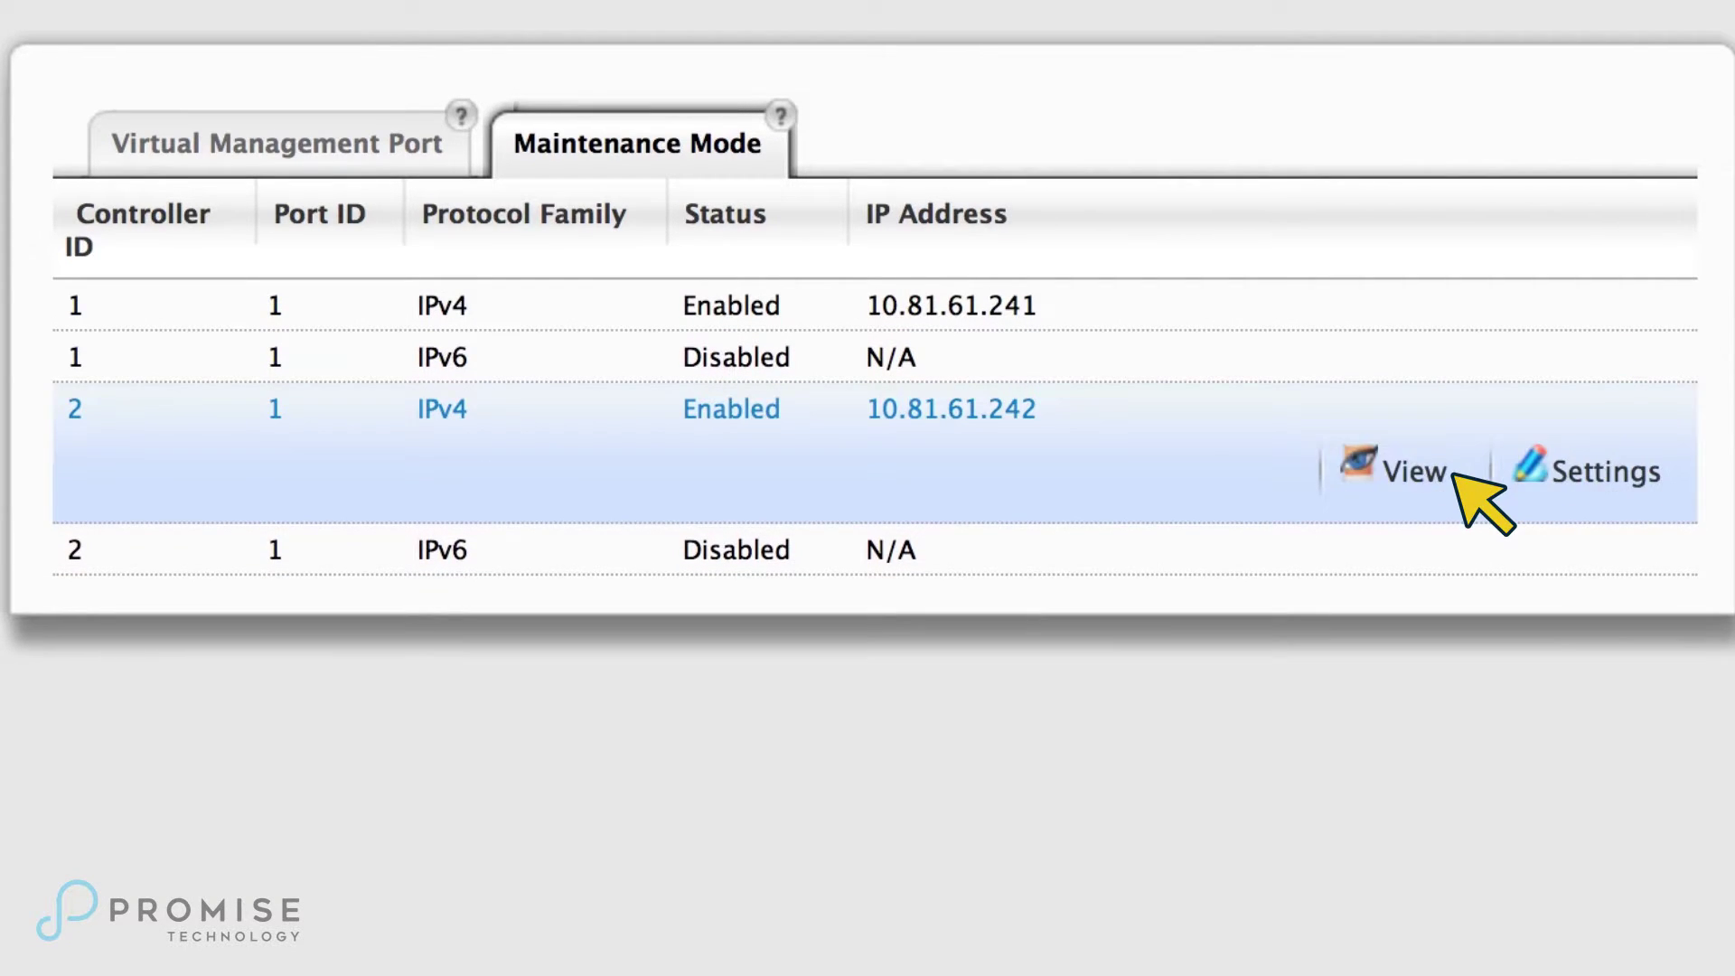
pyautogui.click(1450, 467)
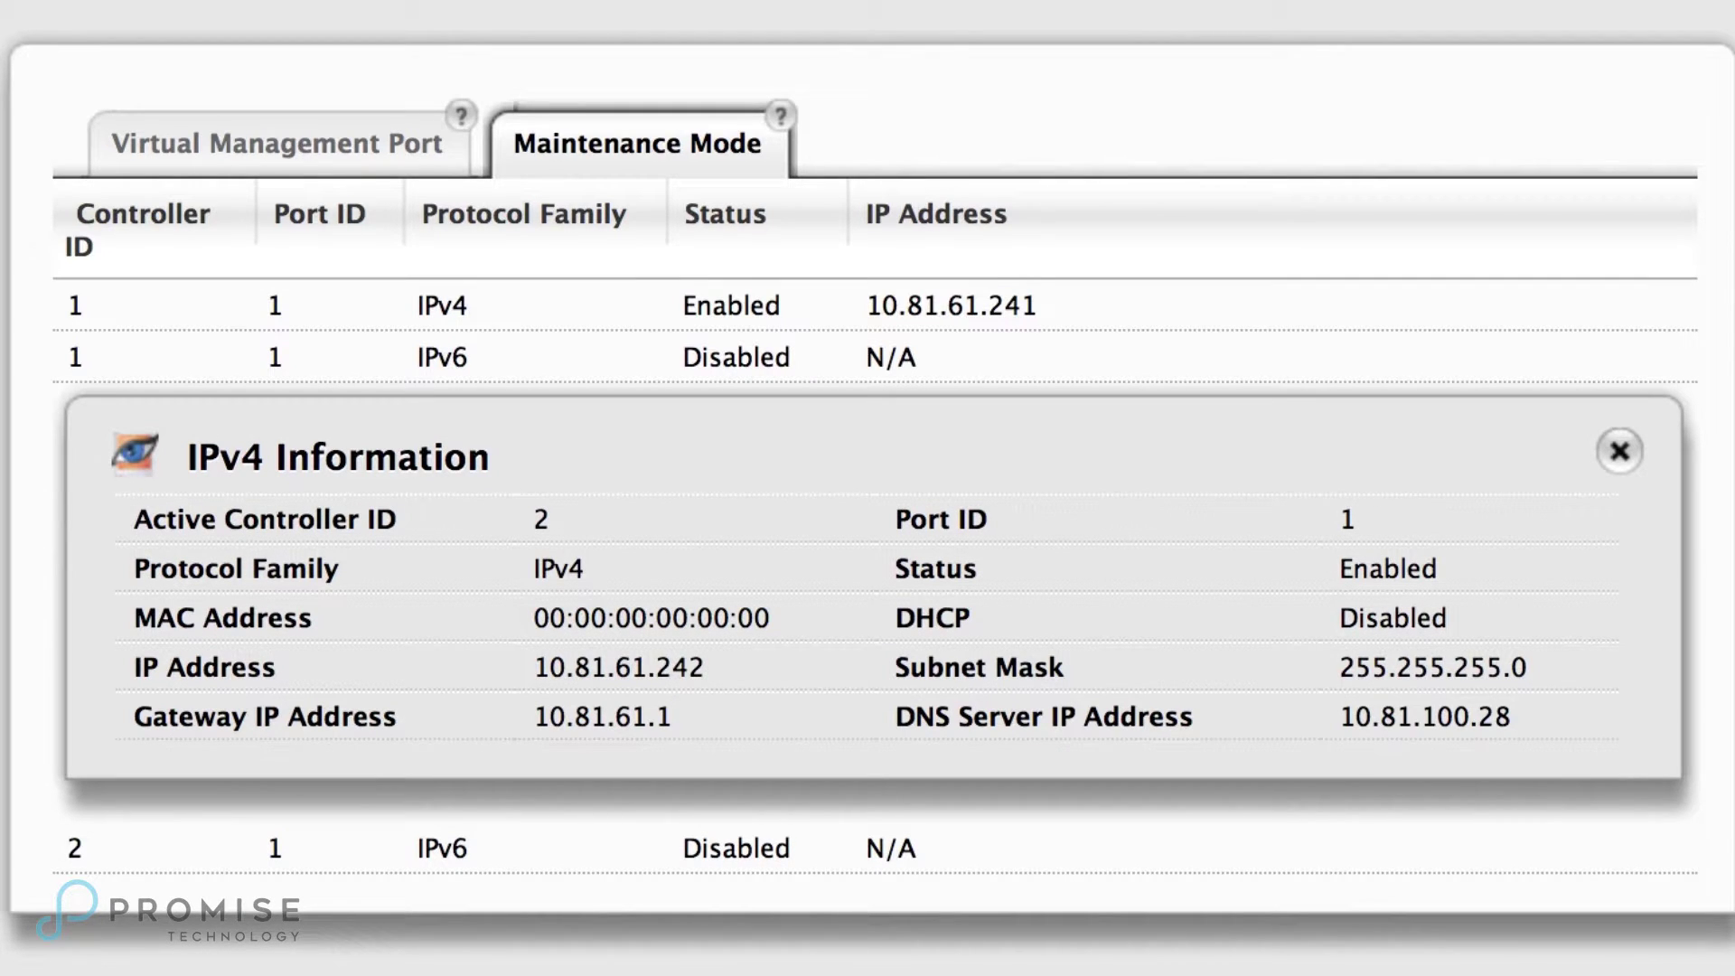
pyautogui.click(1621, 452)
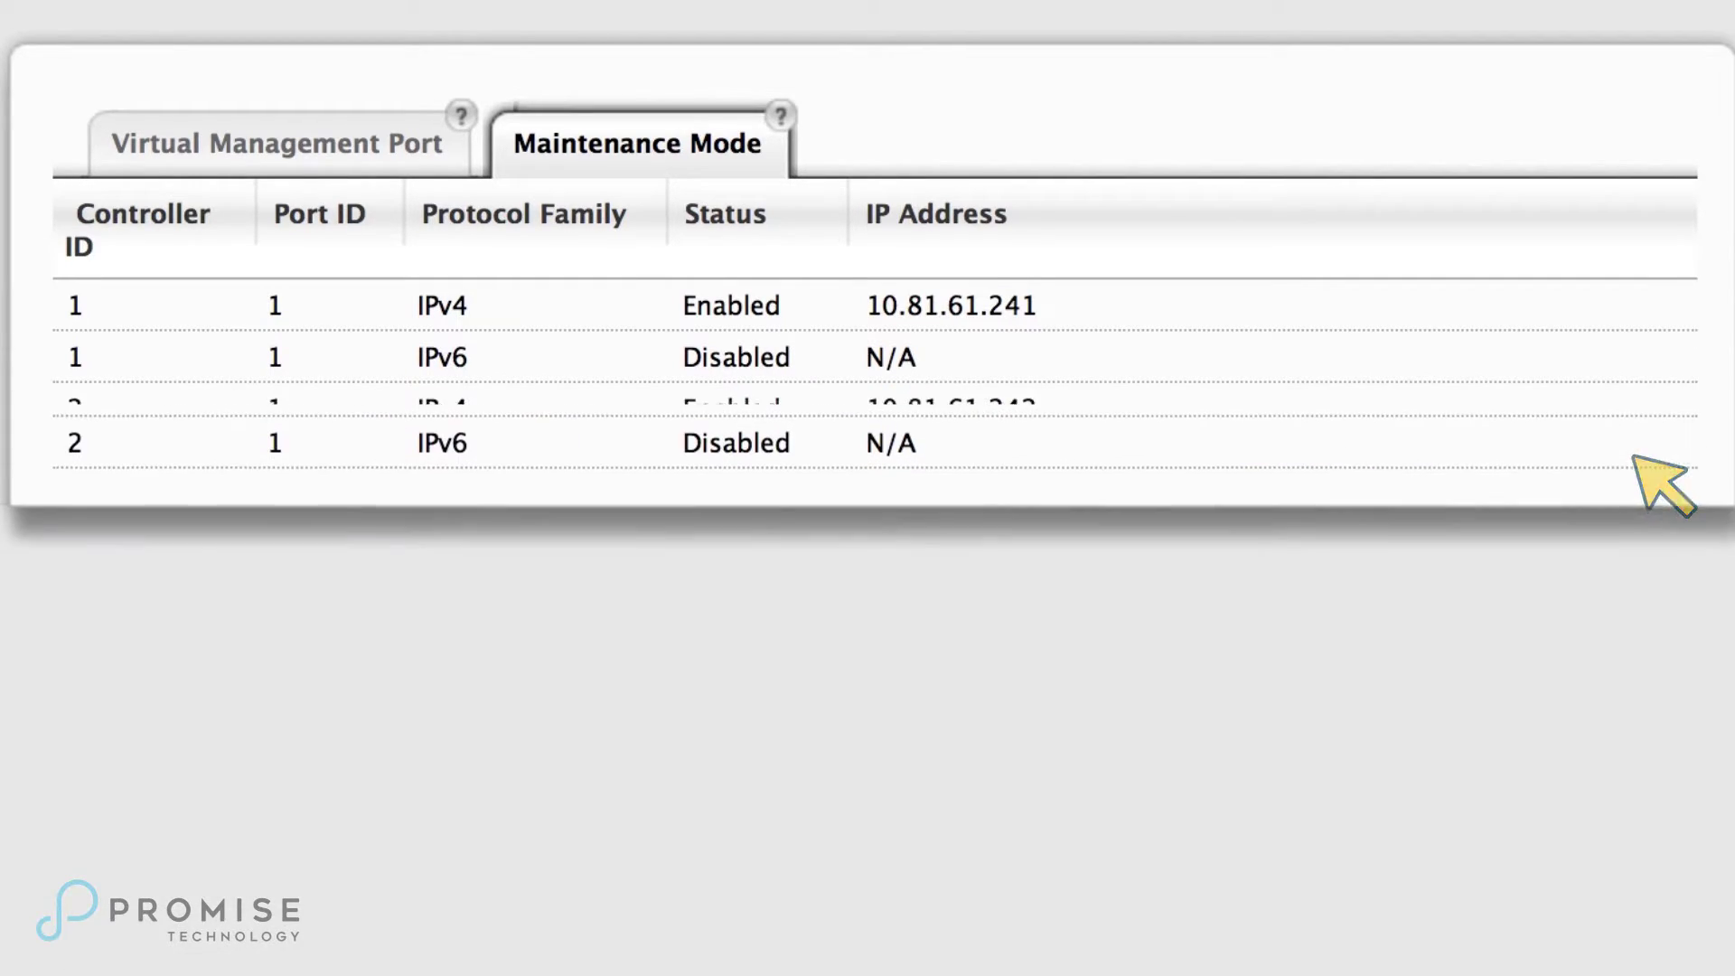
# - Show the virtual management ports and review the IPv4 port's information panel
pyautogui.click(451, 142)
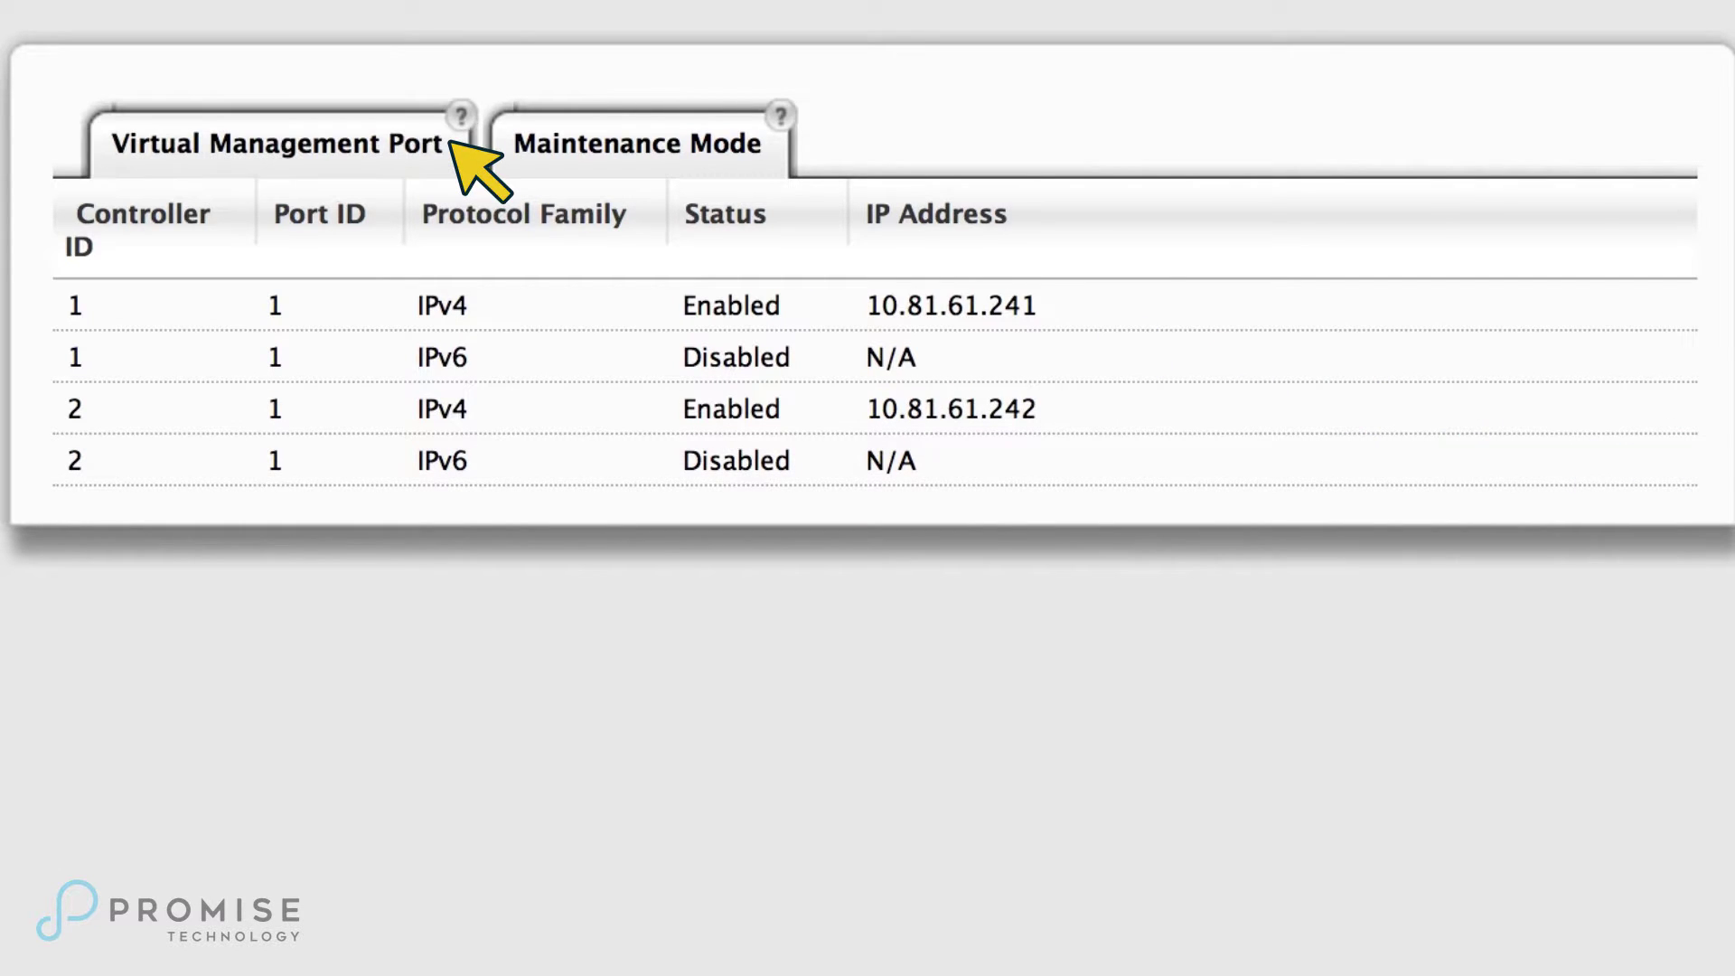
pyautogui.click(499, 291)
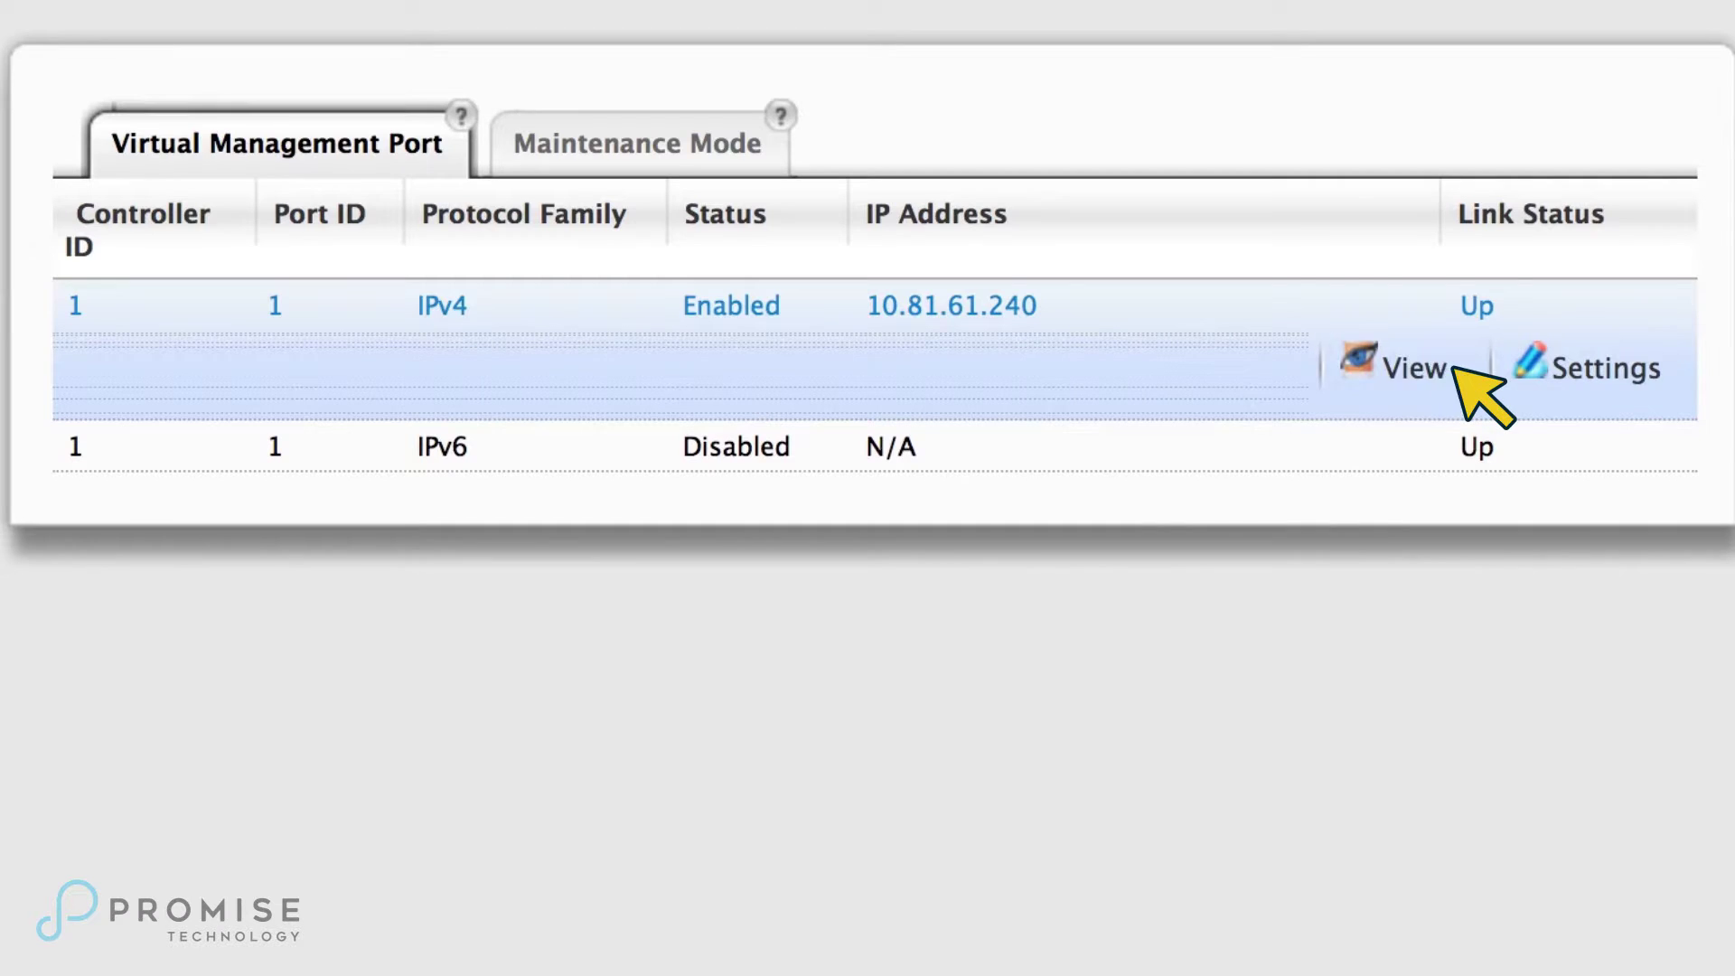
pyautogui.click(1453, 367)
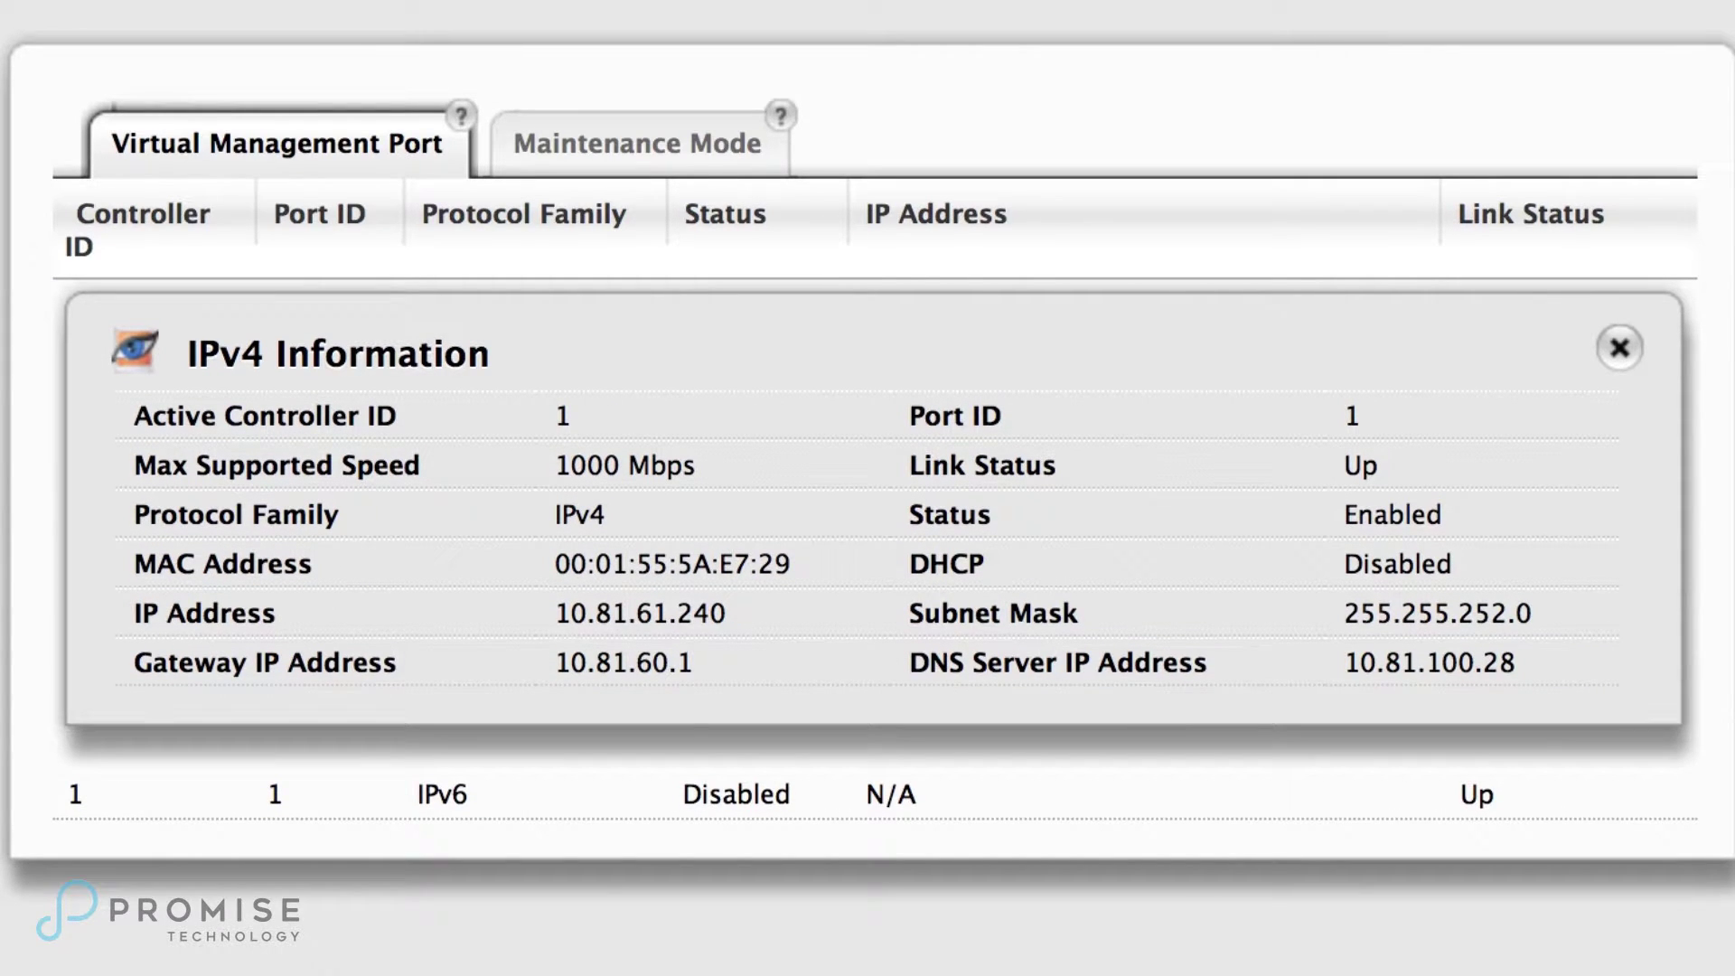
pyautogui.click(1623, 350)
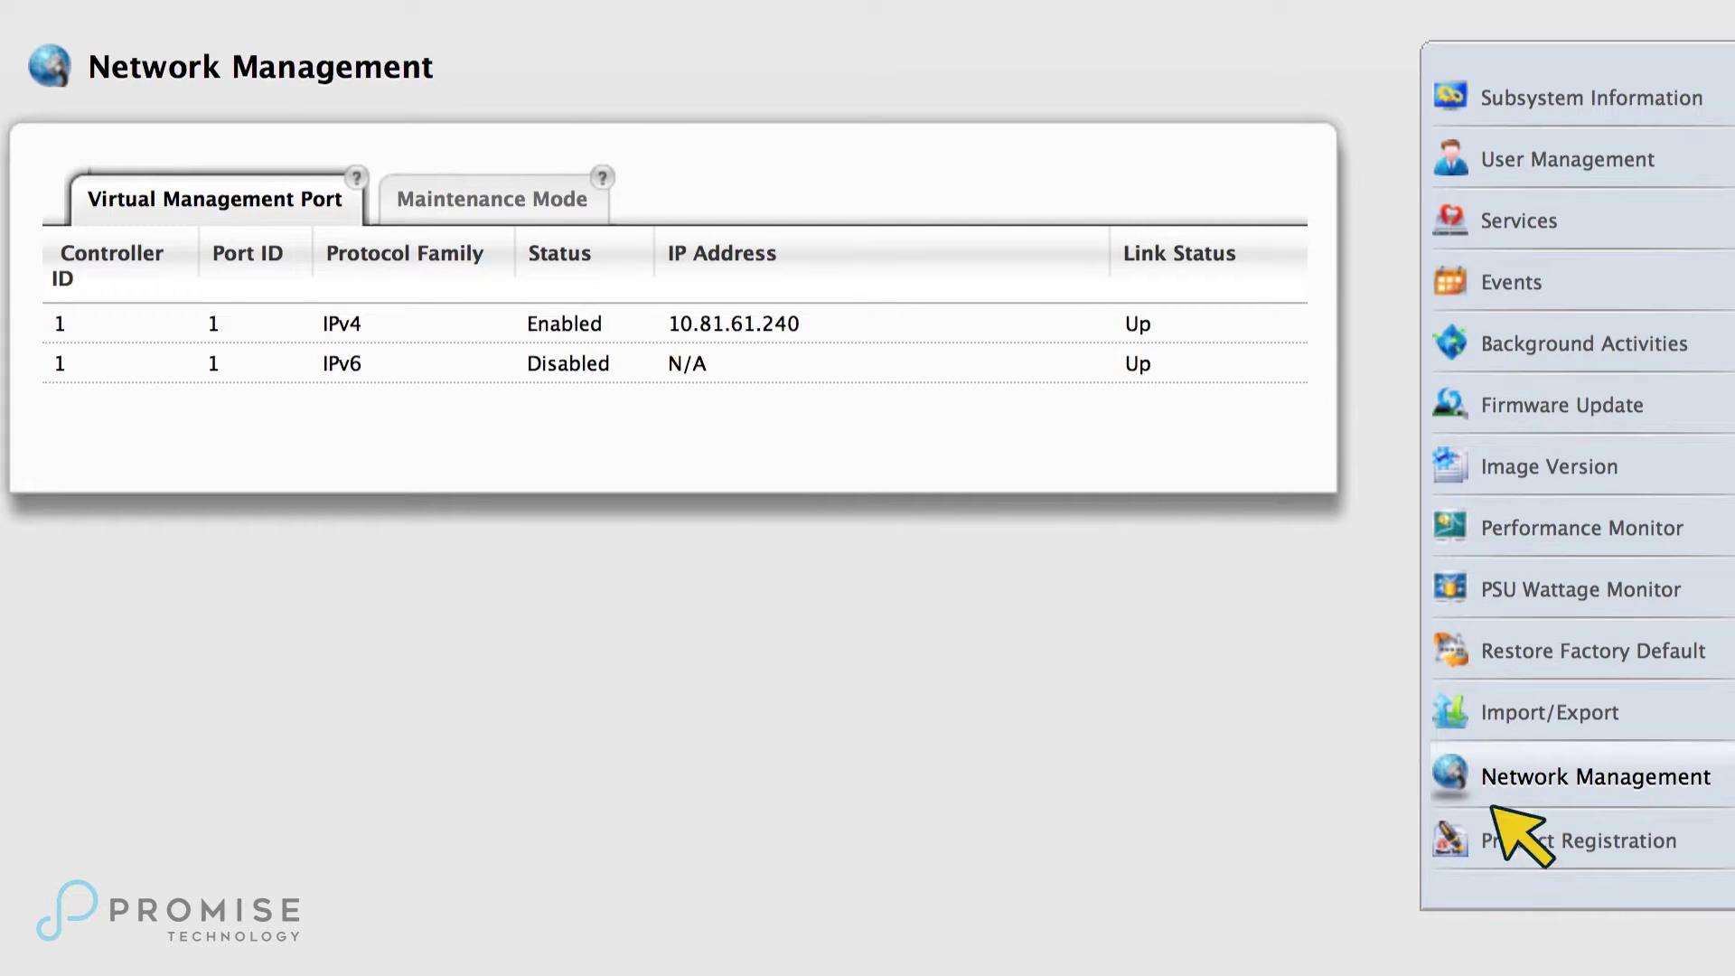
# - Open Product Registration, start Sign In, and choose Join Now to see the new Promise ID form
pyautogui.click(1554, 856)
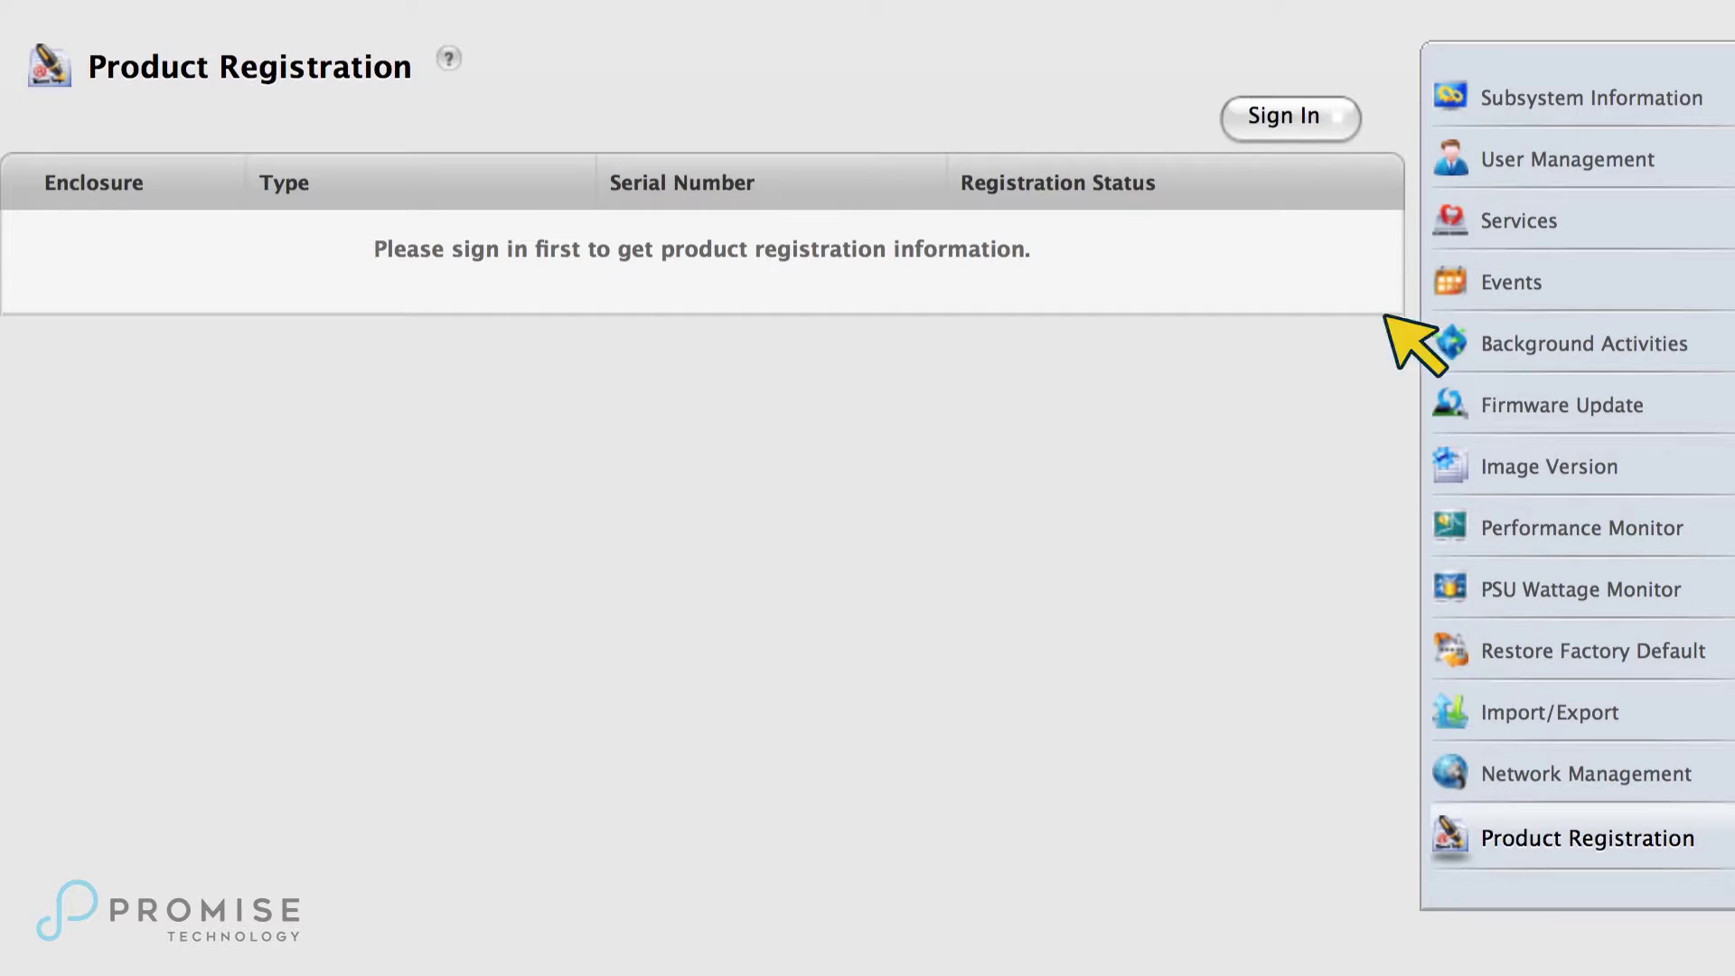
pyautogui.click(1328, 127)
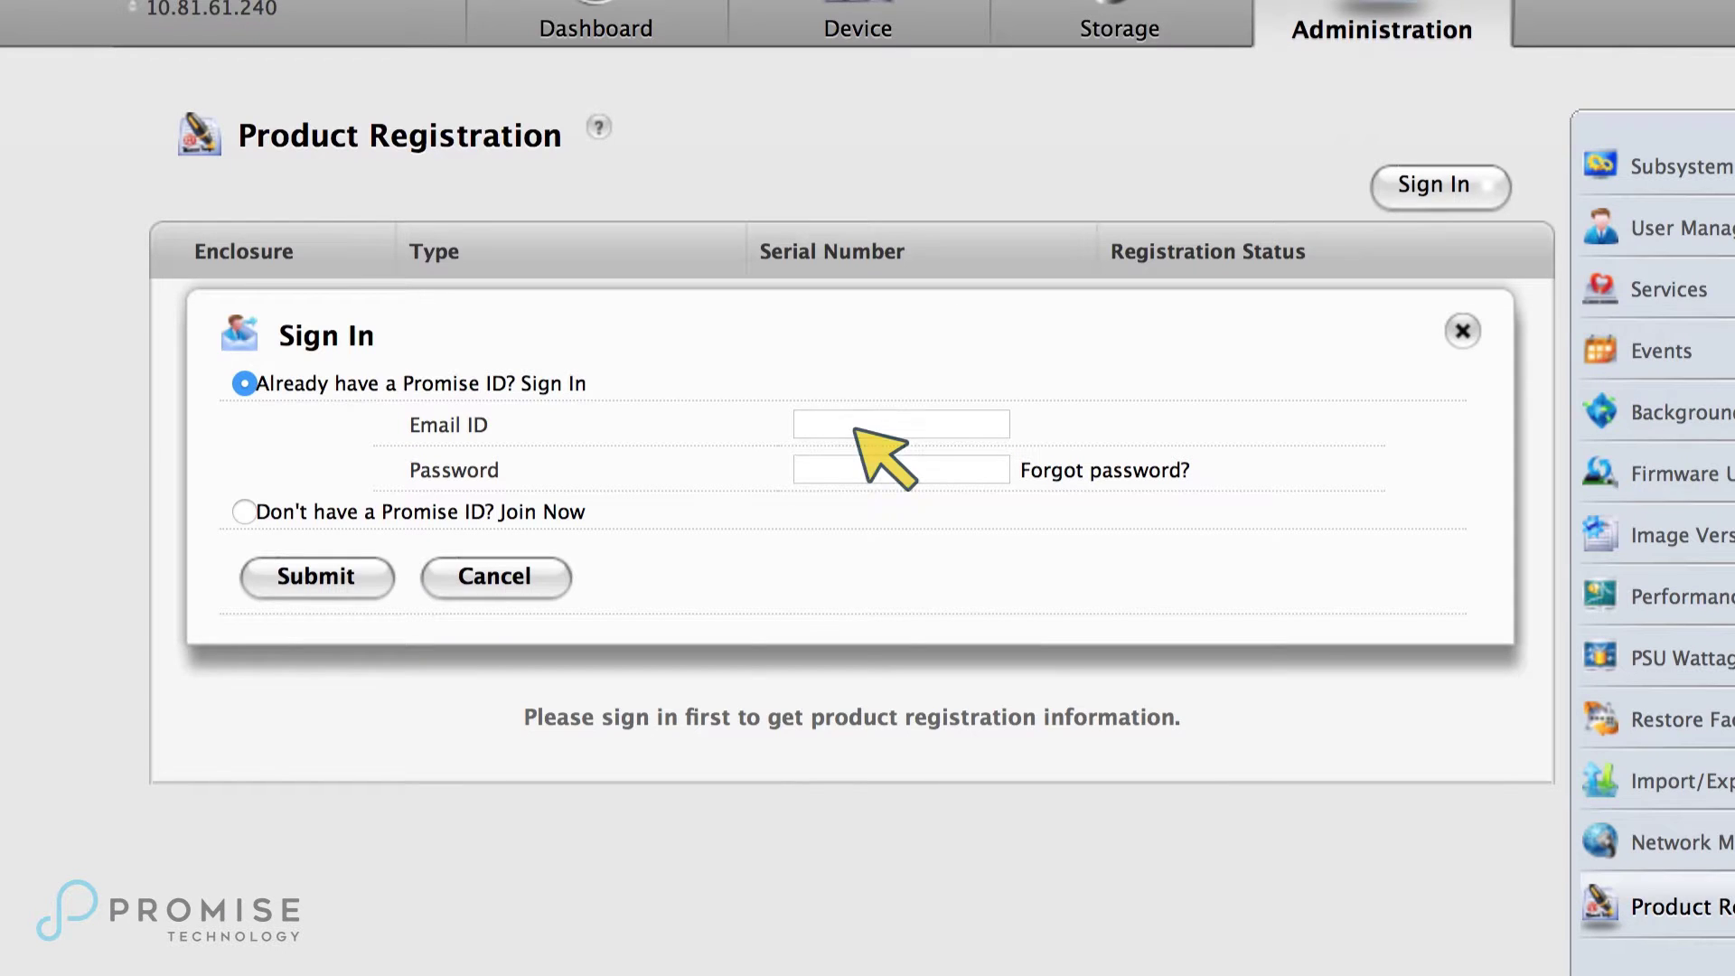
pyautogui.click(246, 512)
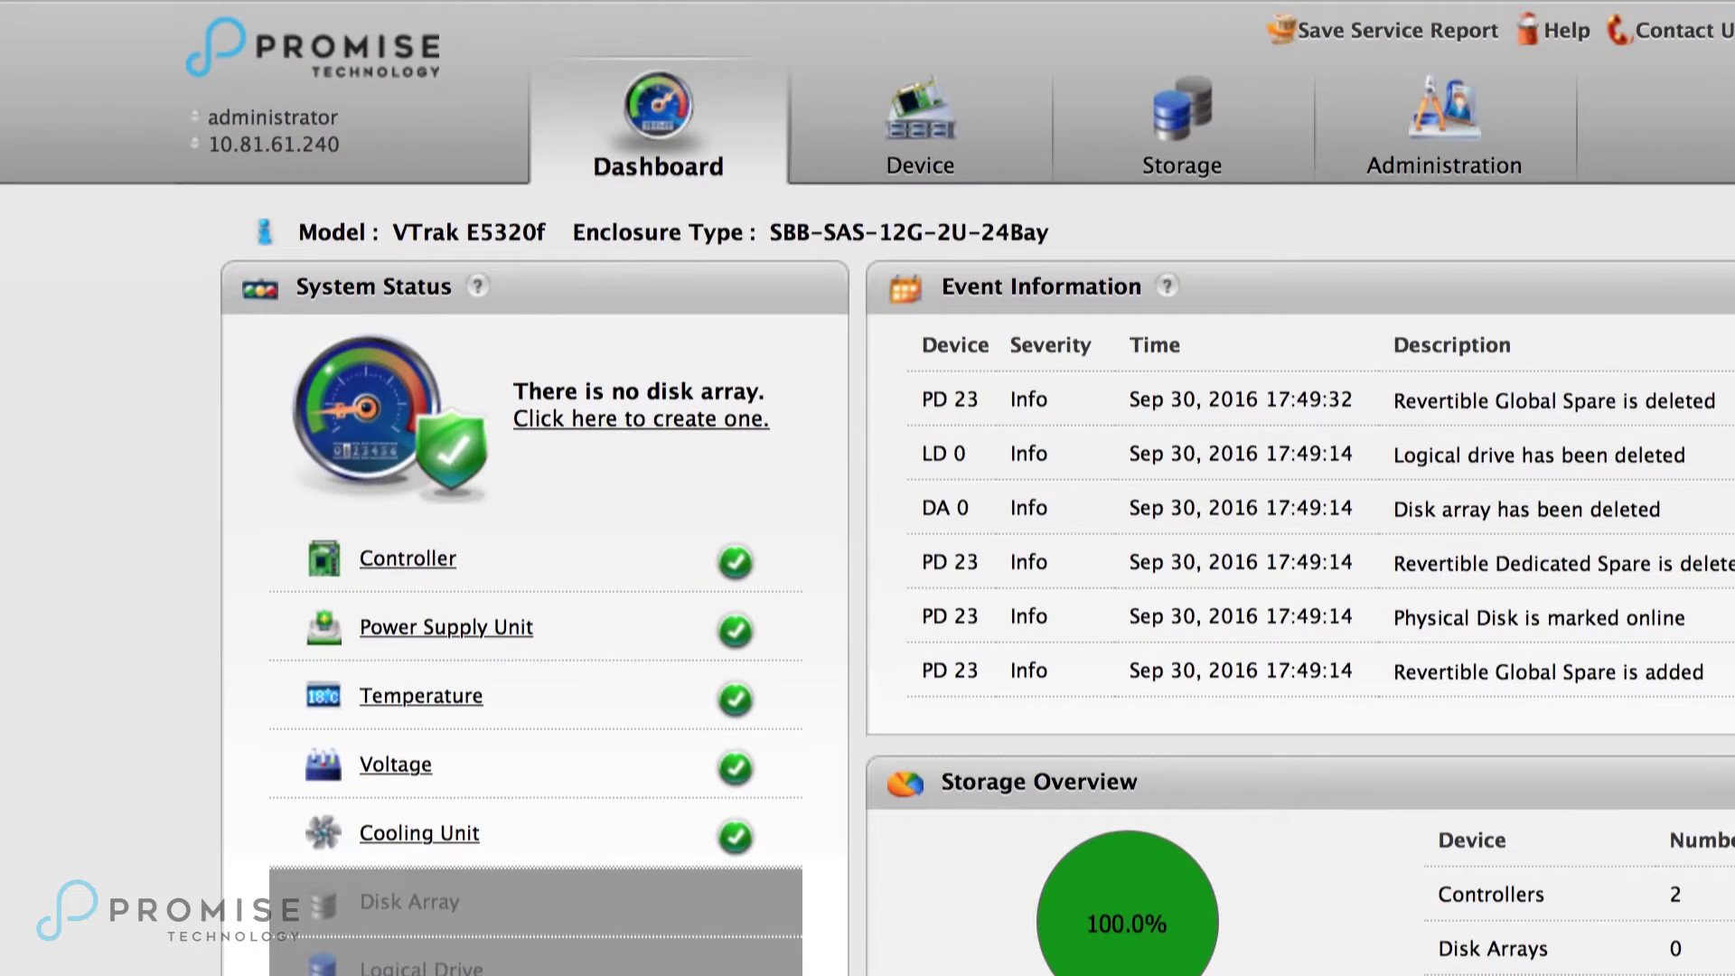
# - Follow the Dashboard's 'Click here to create one' link and pick the Advanced wizard
pyautogui.click(591, 422)
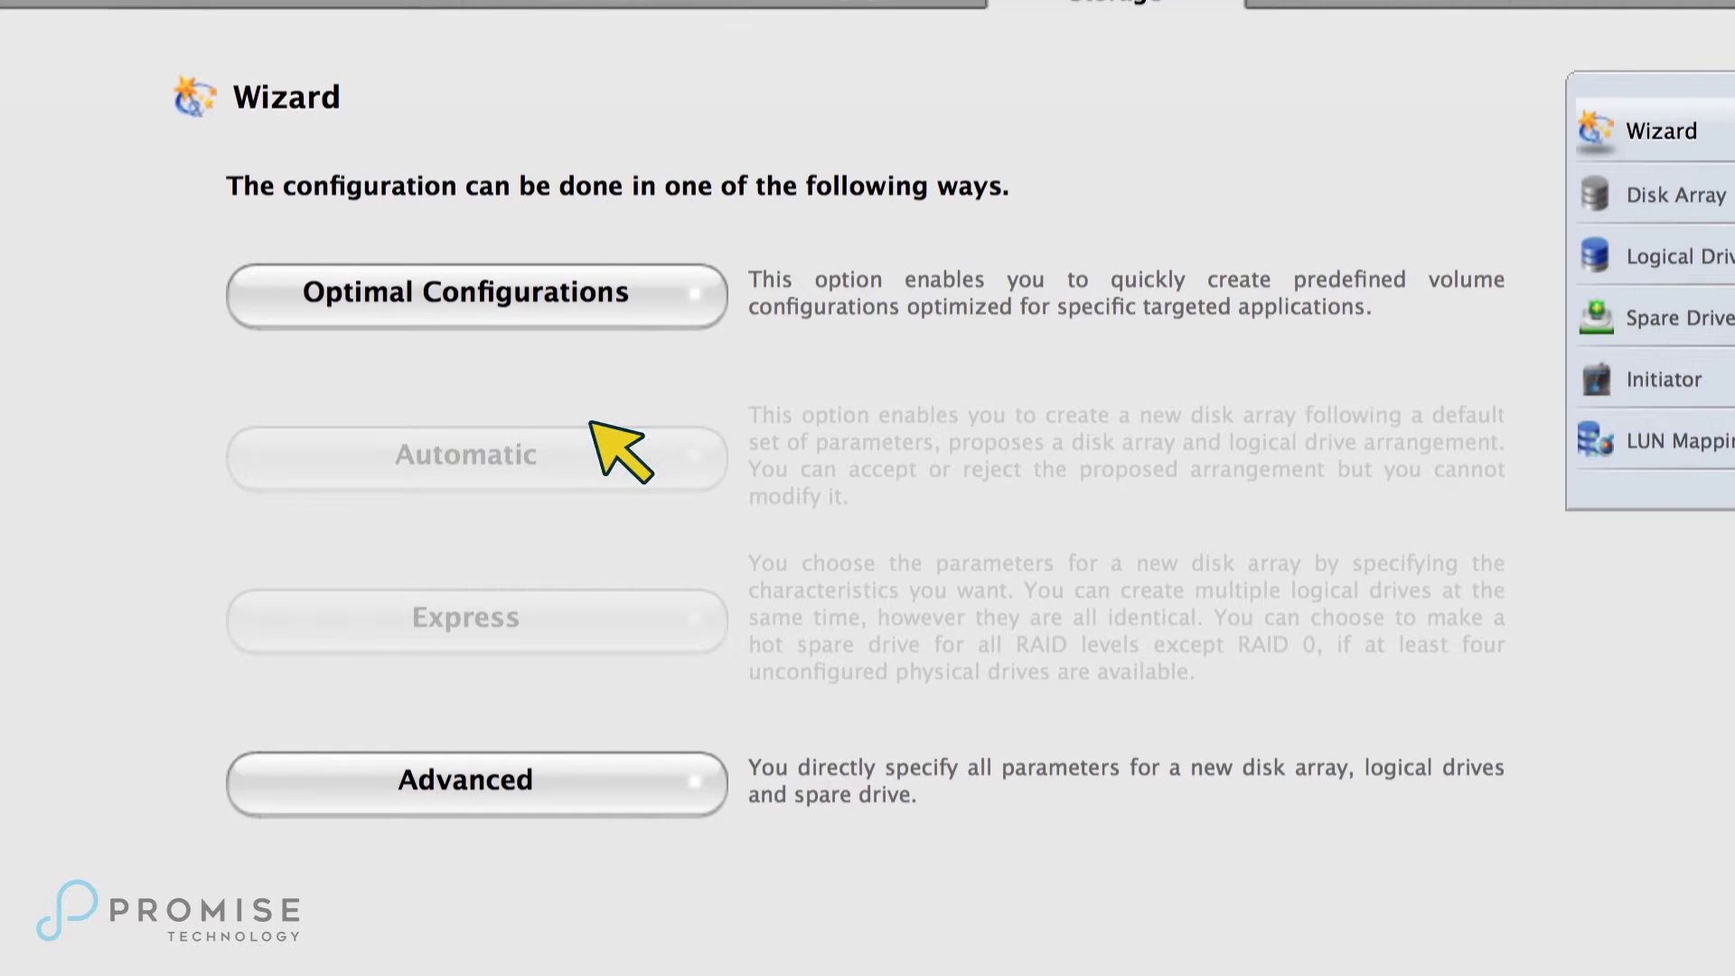
pyautogui.click(555, 779)
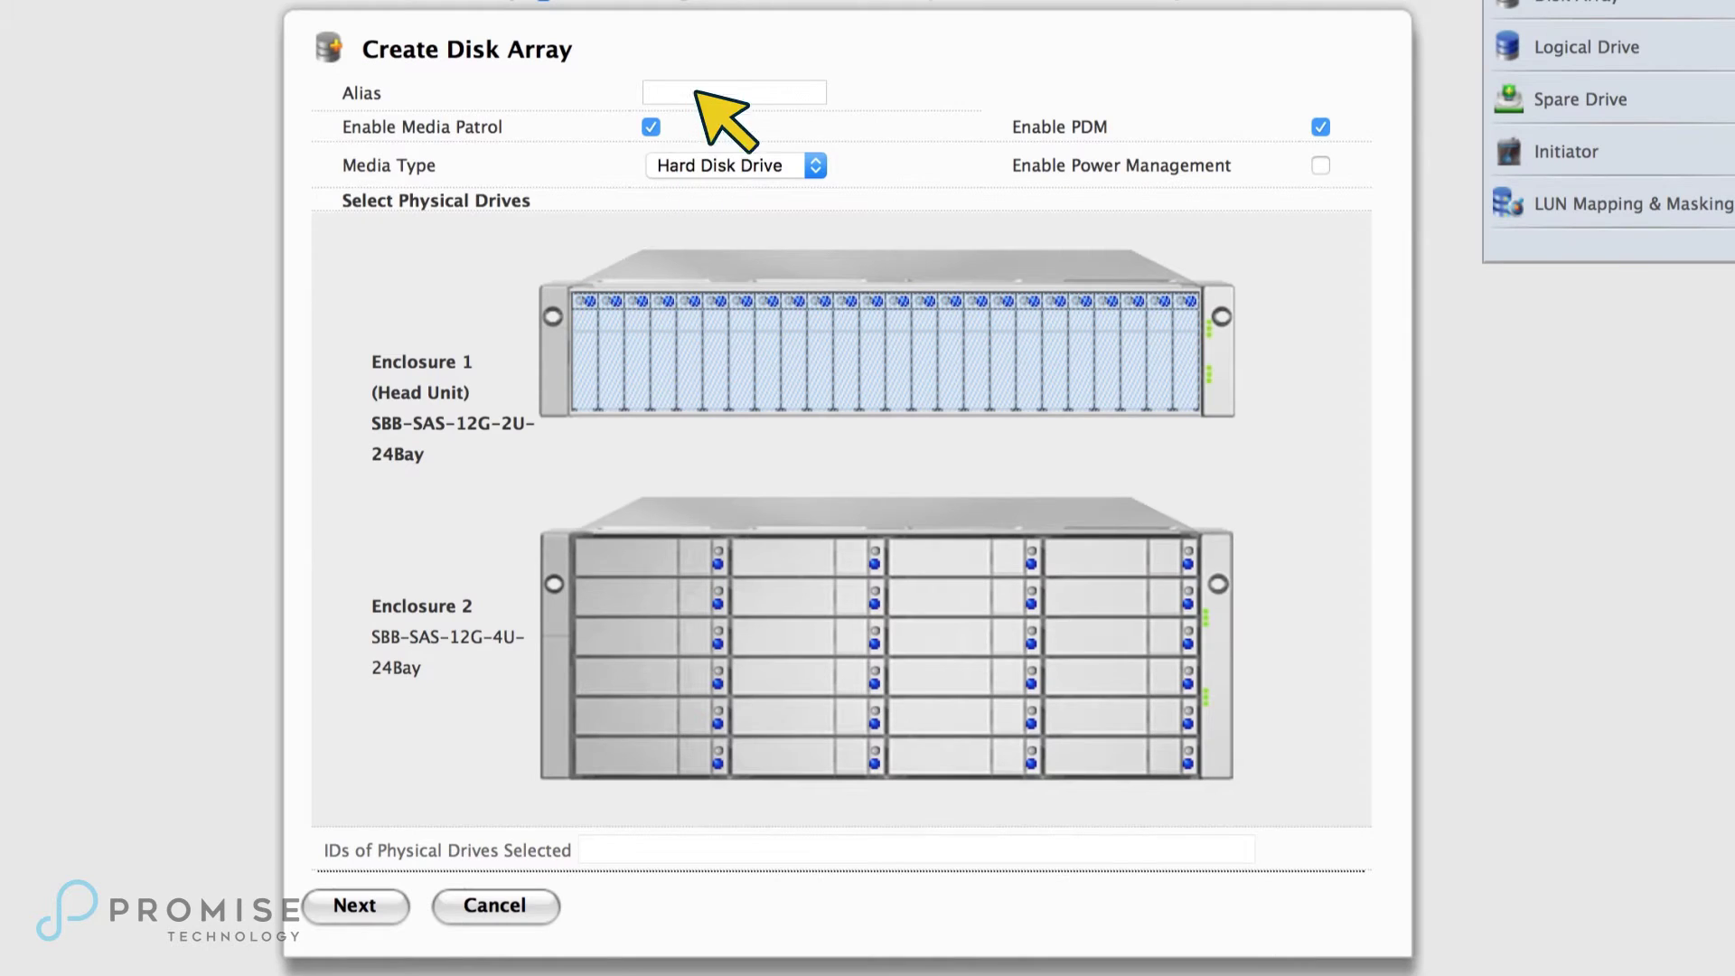
# - Name the disk array VMSSD1 and set its media type to Solid State Drive
pyautogui.click(691, 146)
pyautogui.write('VMSSD1')
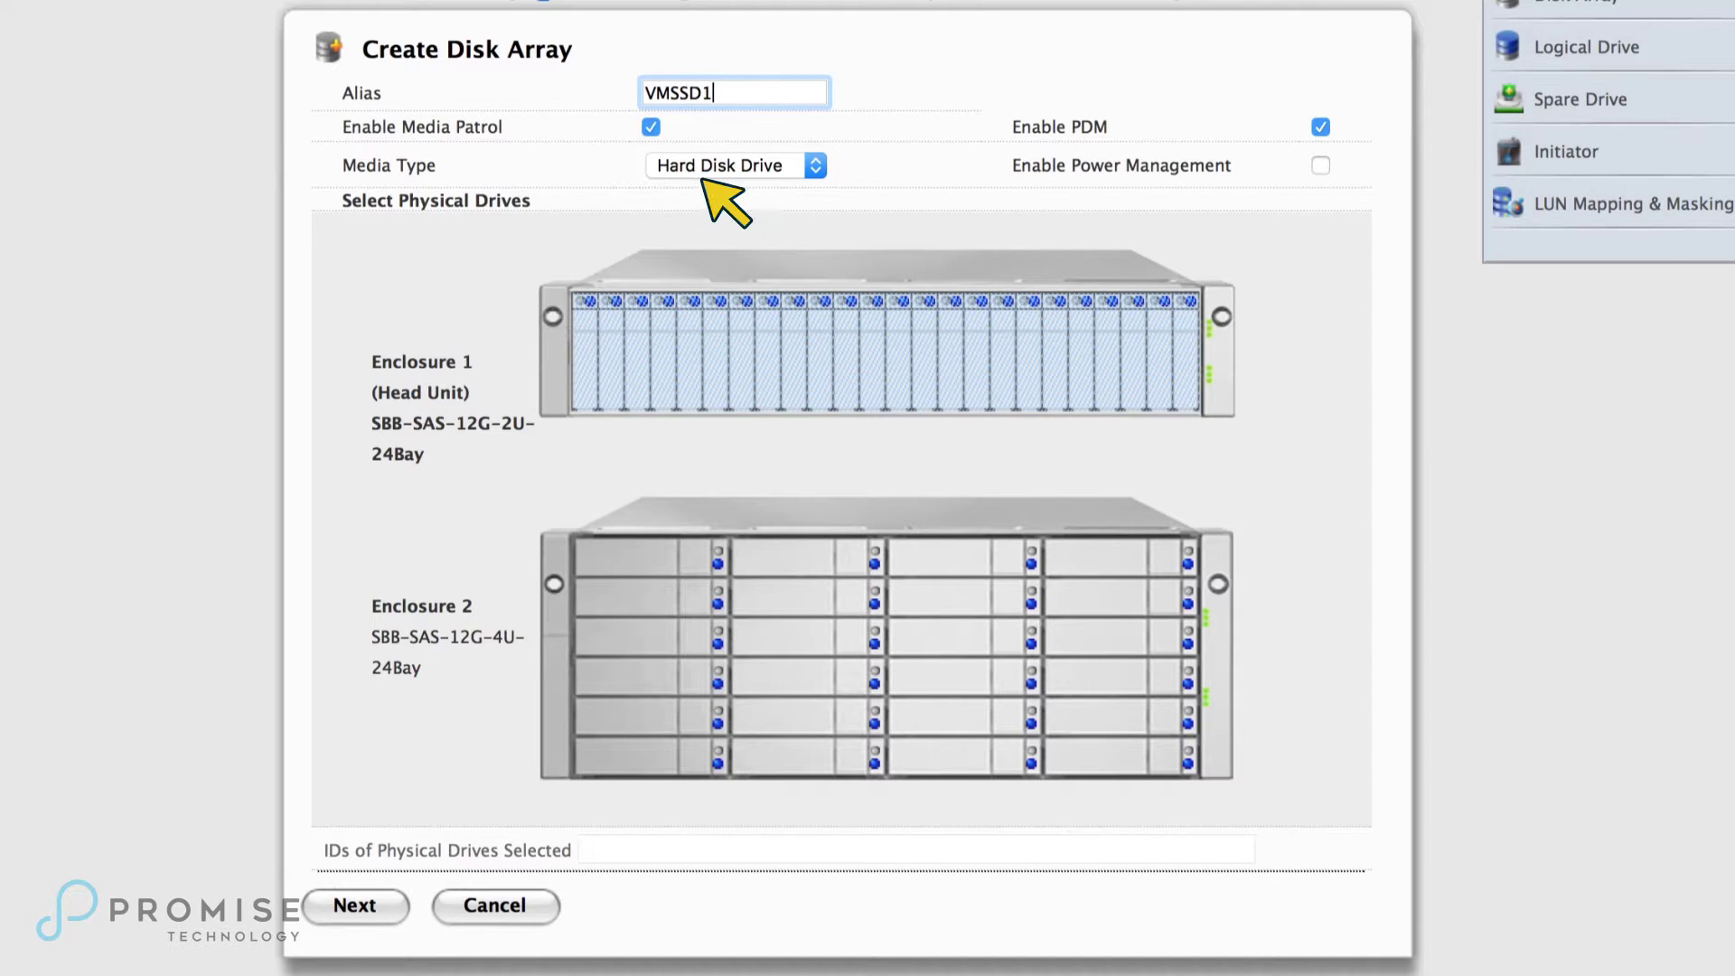
pyautogui.click(702, 168)
pyautogui.click(697, 192)
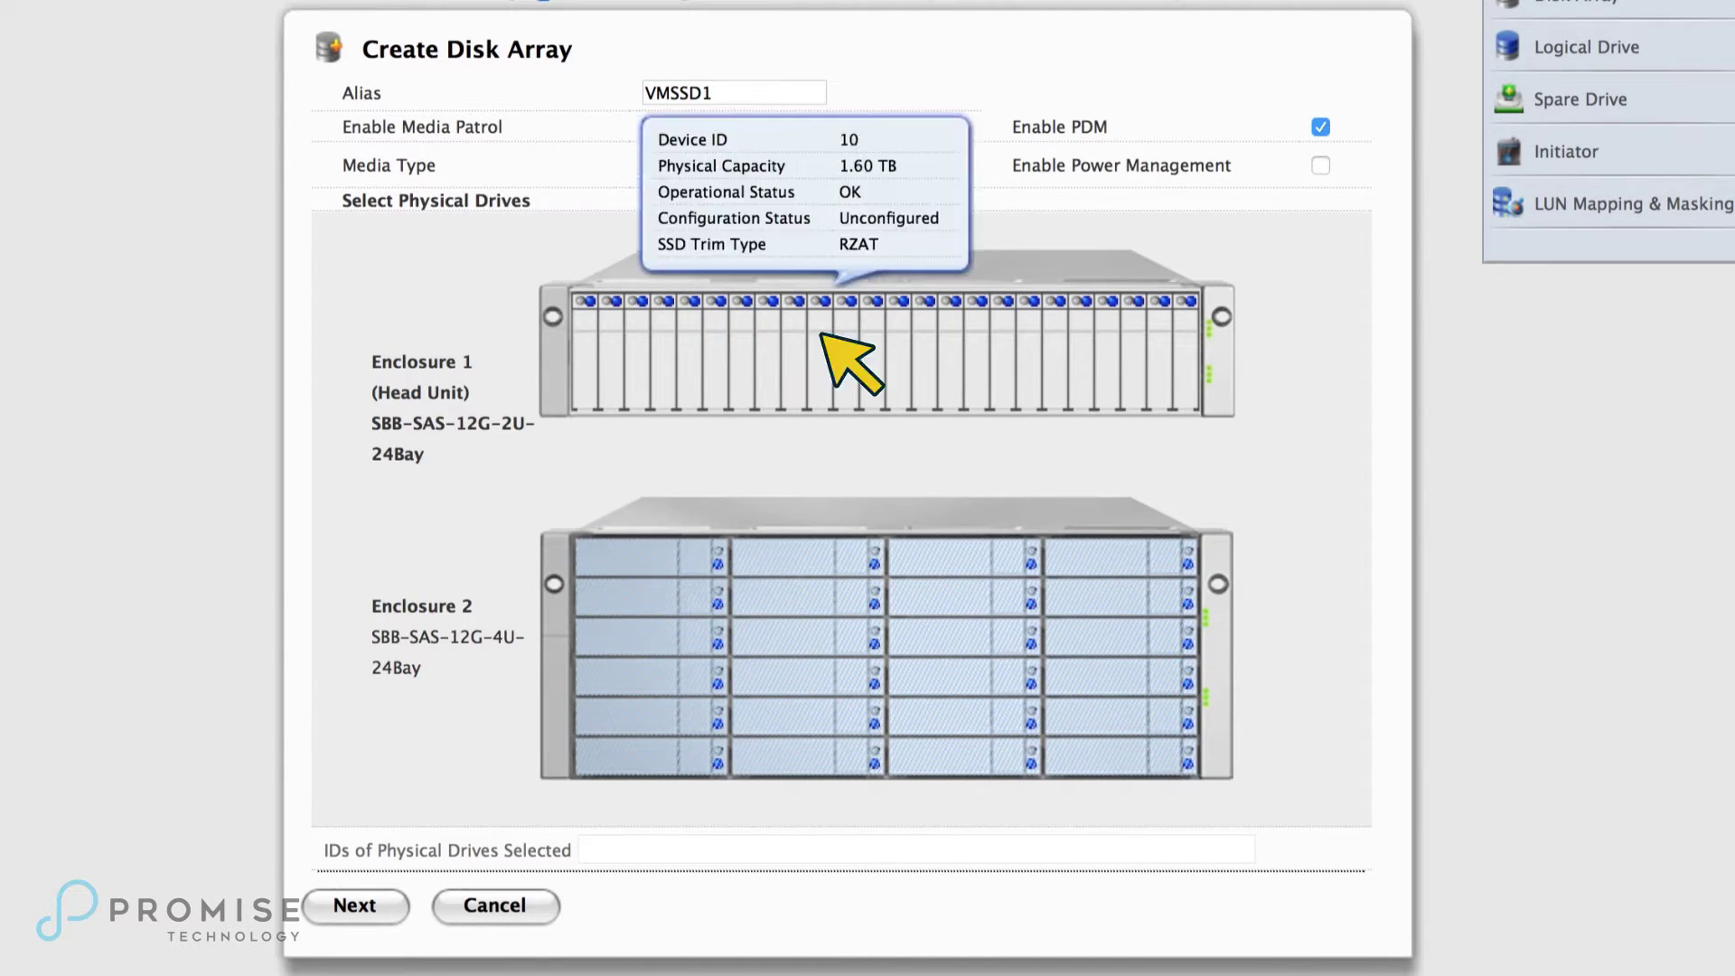
# - Select physical drives 1–11 in Enclosure 1, disable Media Patrol, and continue
pyautogui.moveTo(903, 335)
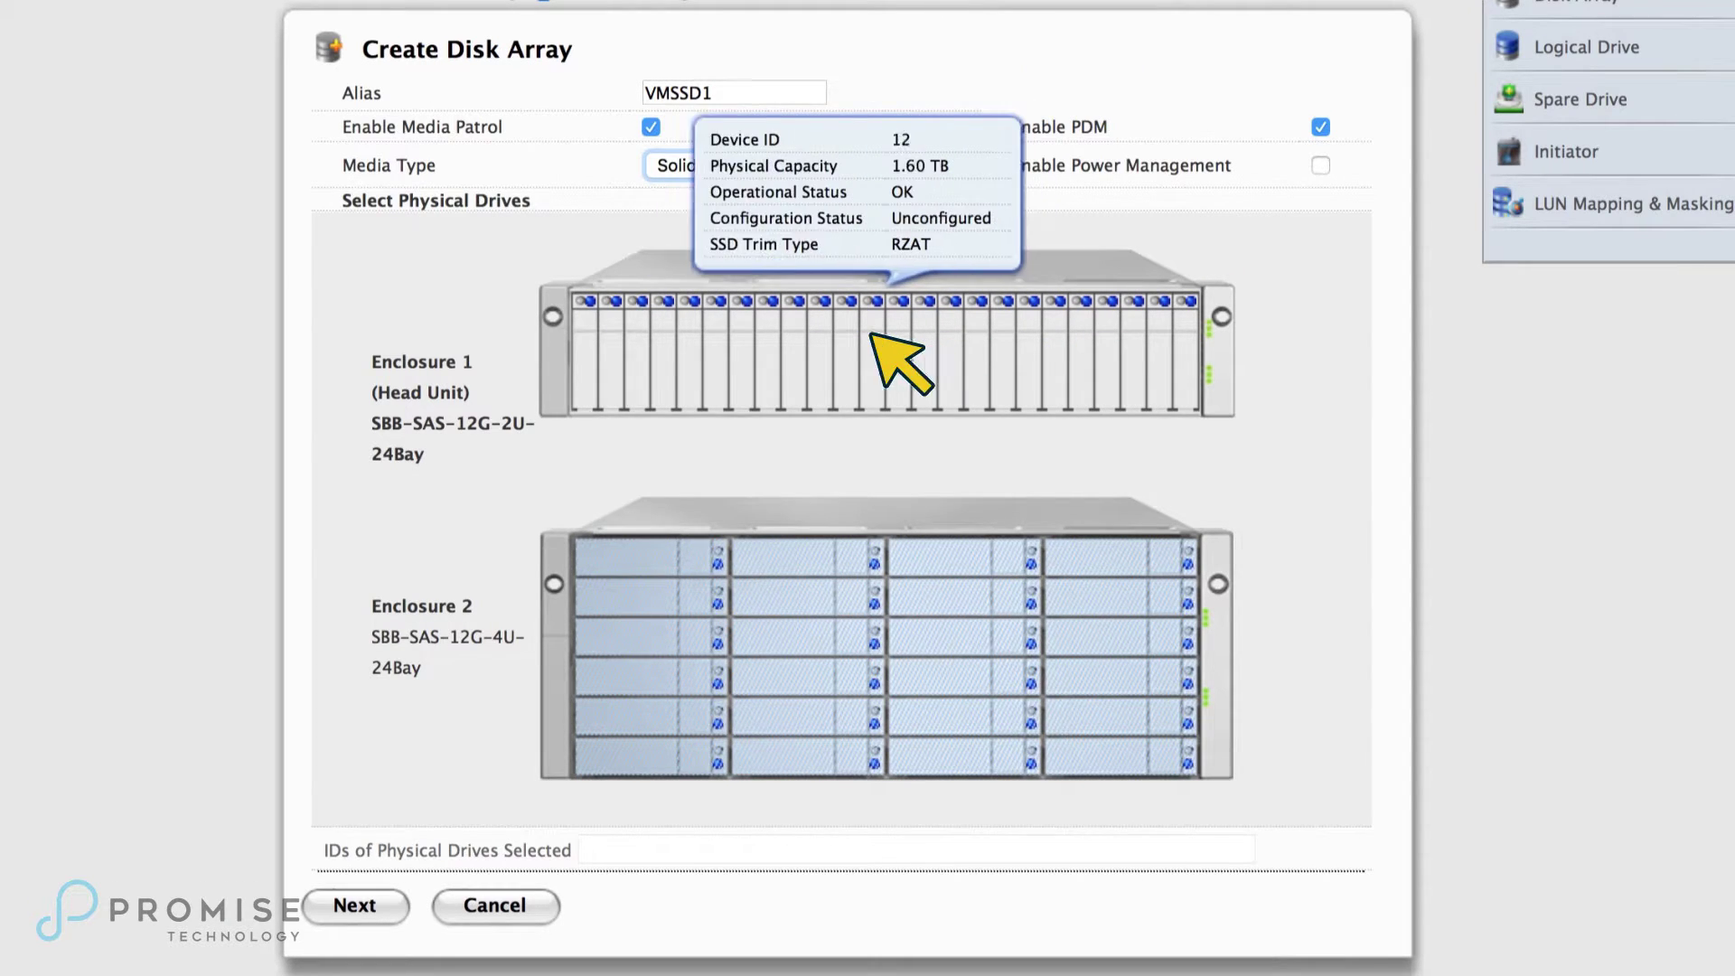
pyautogui.moveTo(974, 632)
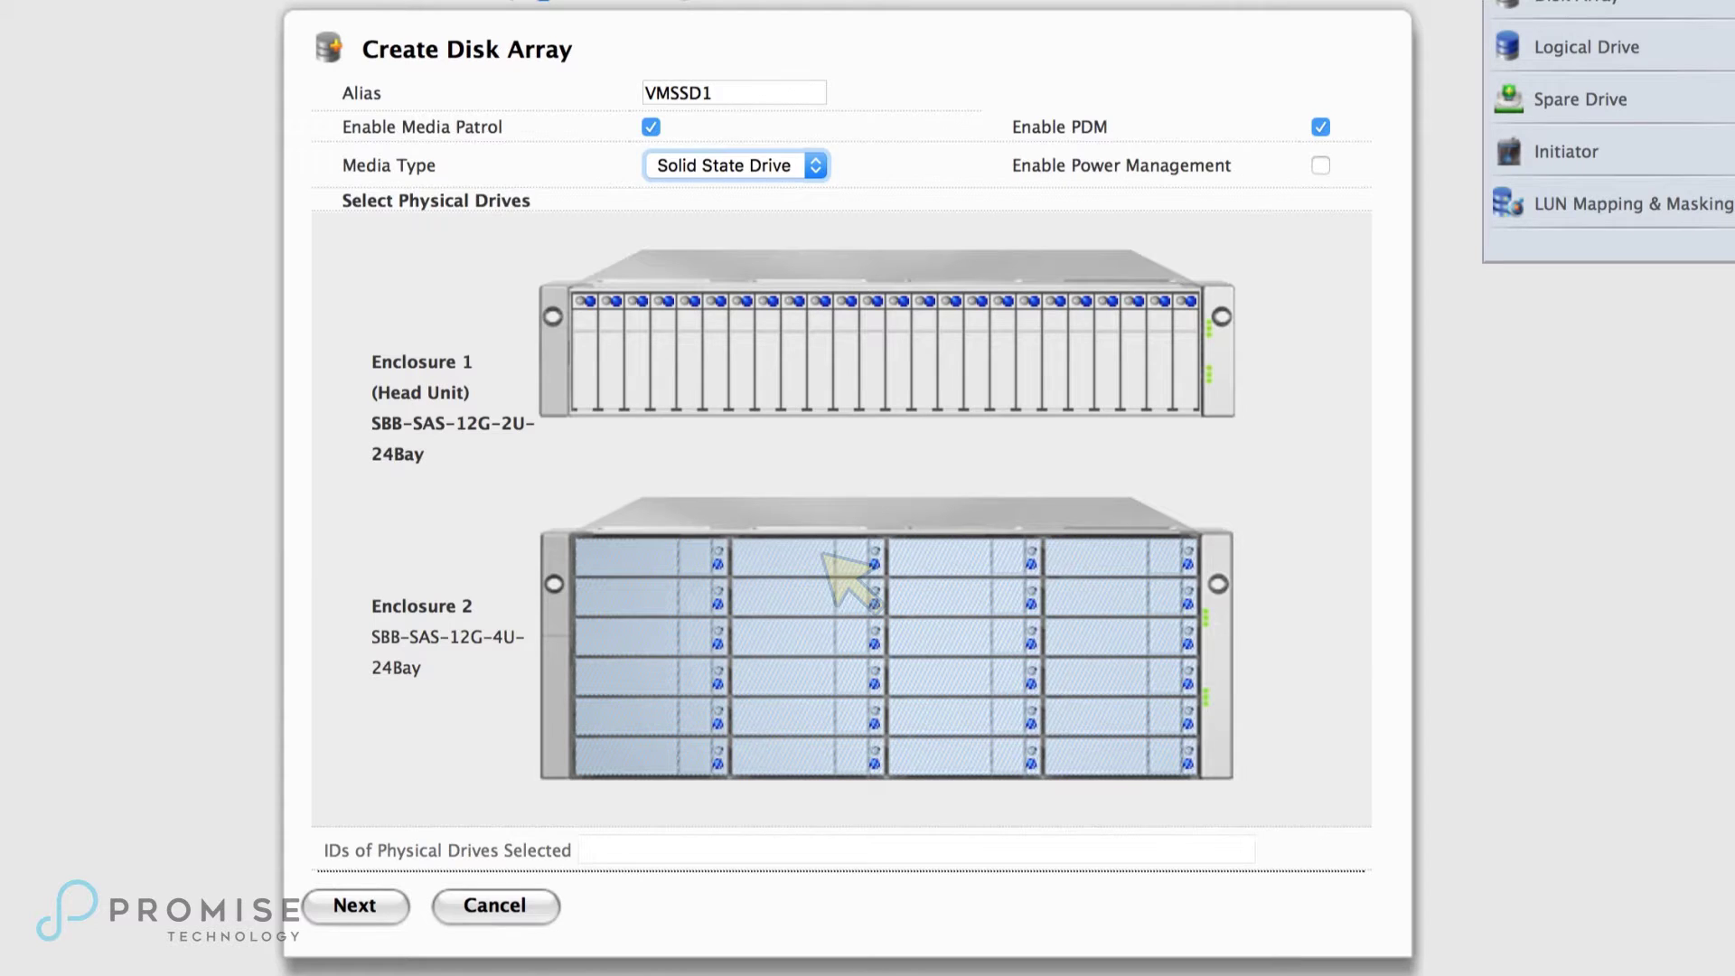
pyautogui.click(584, 357)
pyautogui.click(612, 359)
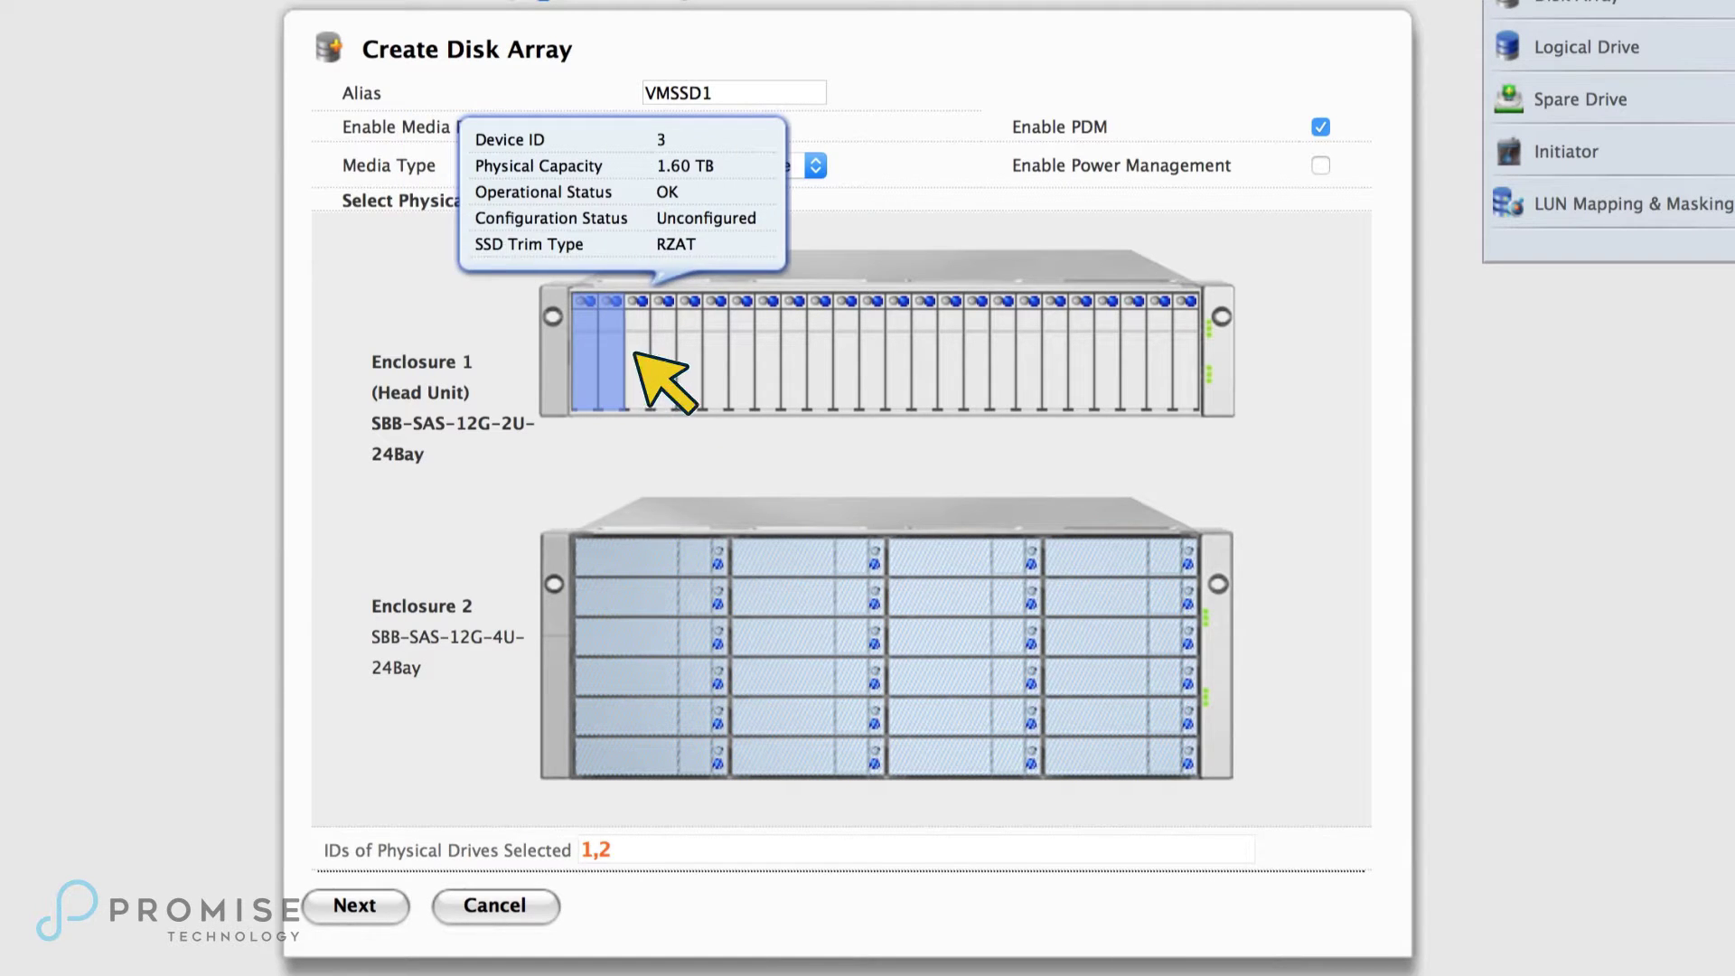
pyautogui.click(638, 357)
pyautogui.click(664, 357)
pyautogui.click(690, 357)
pyautogui.click(717, 357)
pyautogui.click(743, 357)
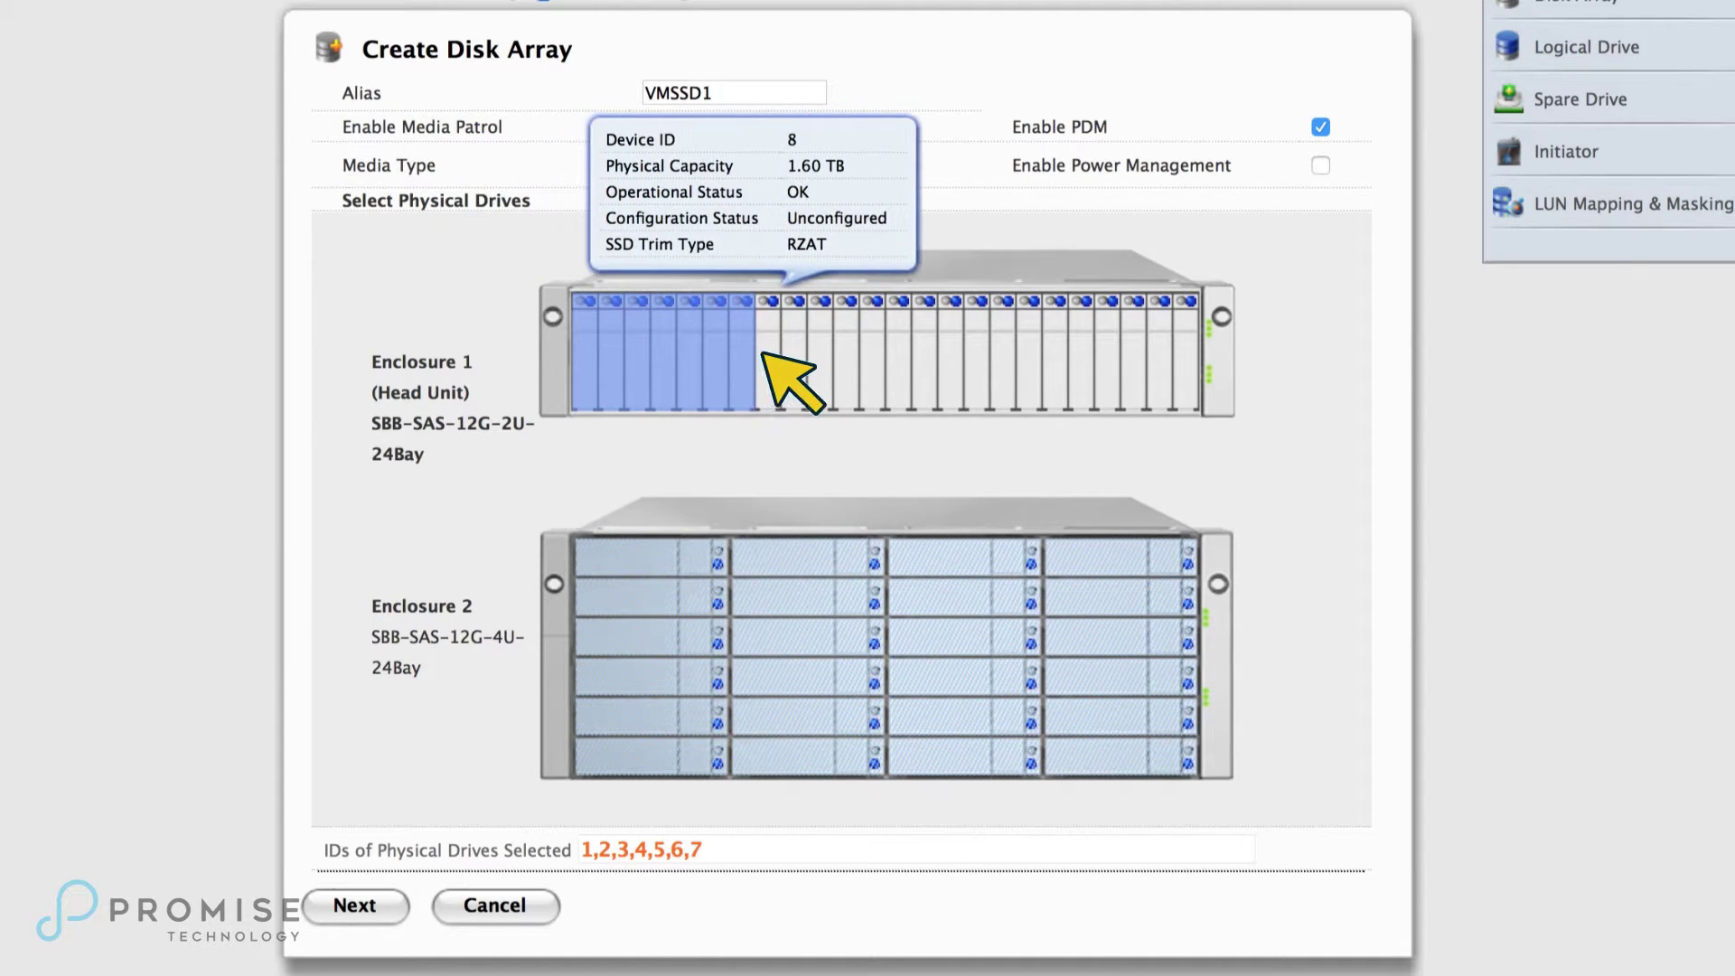
pyautogui.click(765, 356)
pyautogui.click(792, 357)
pyautogui.click(818, 357)
pyautogui.click(844, 357)
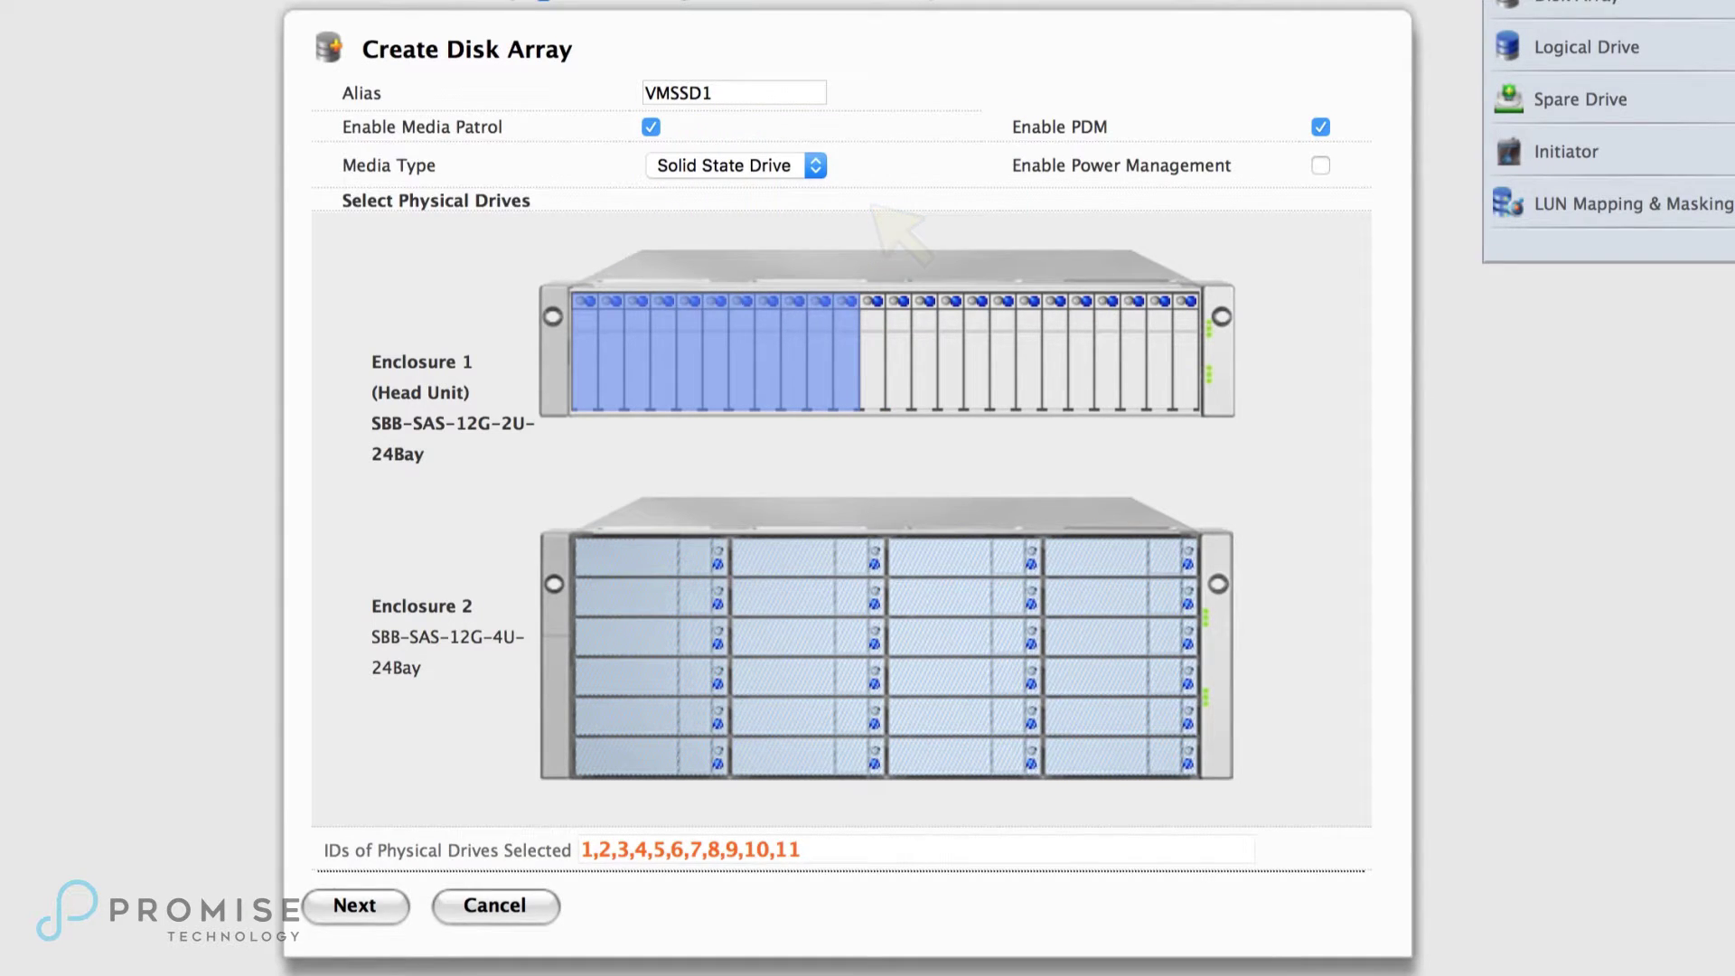
pyautogui.click(653, 128)
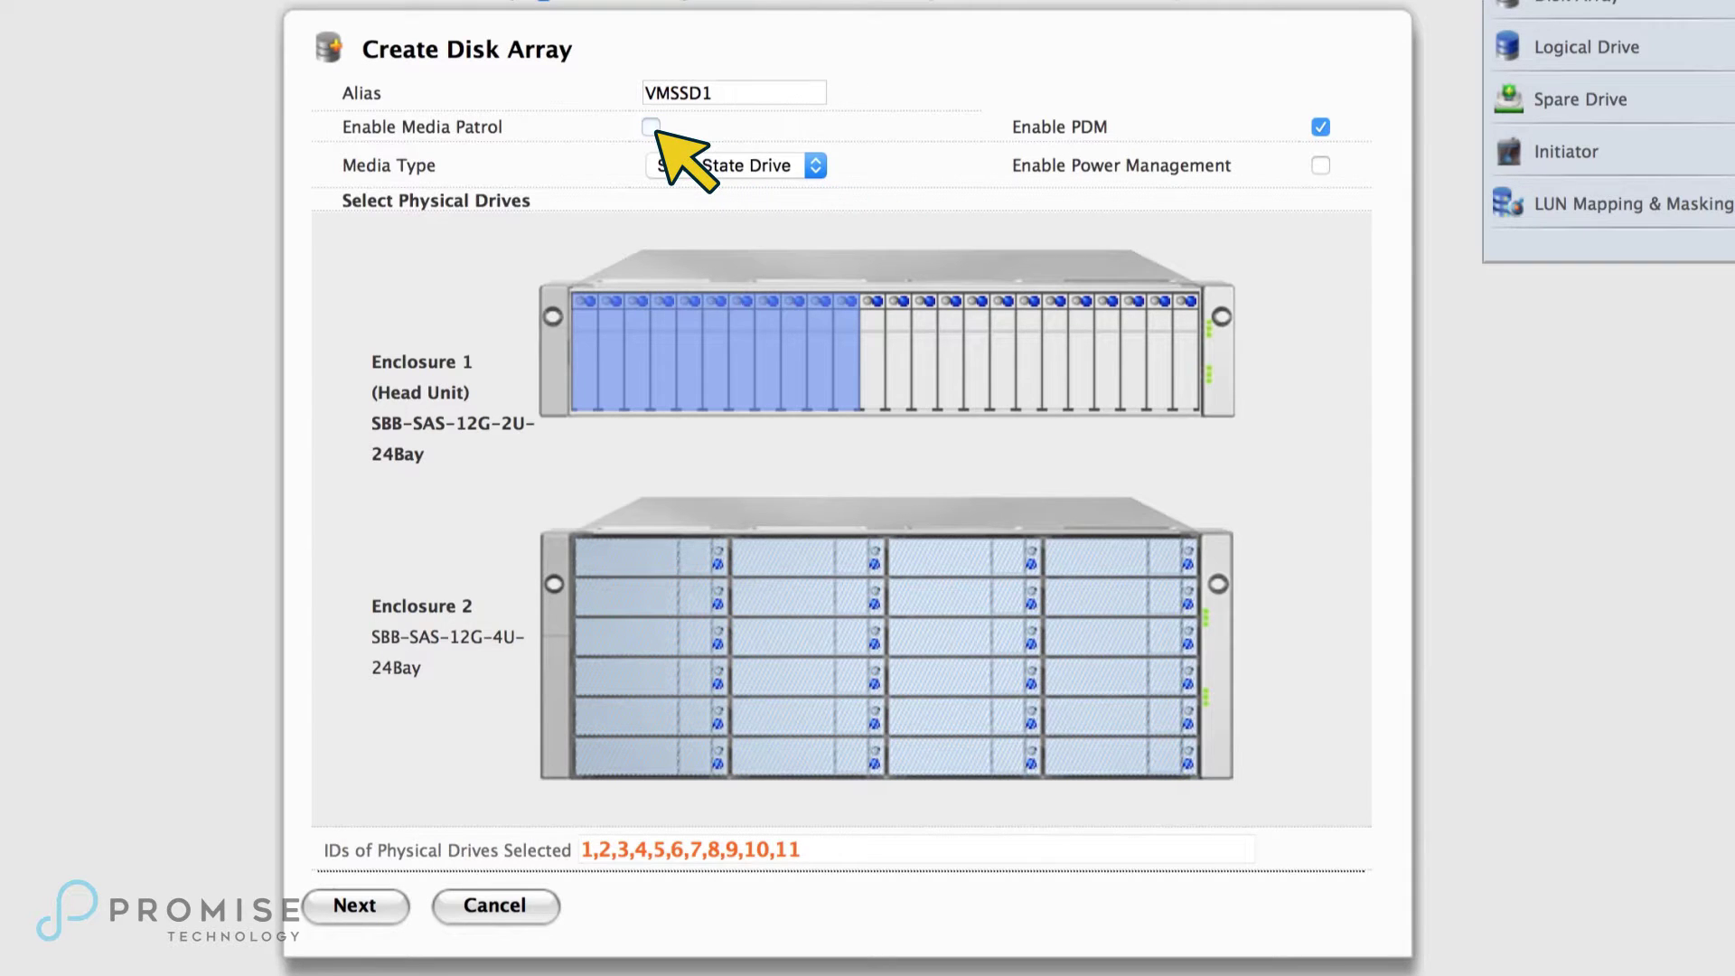
pyautogui.click(387, 903)
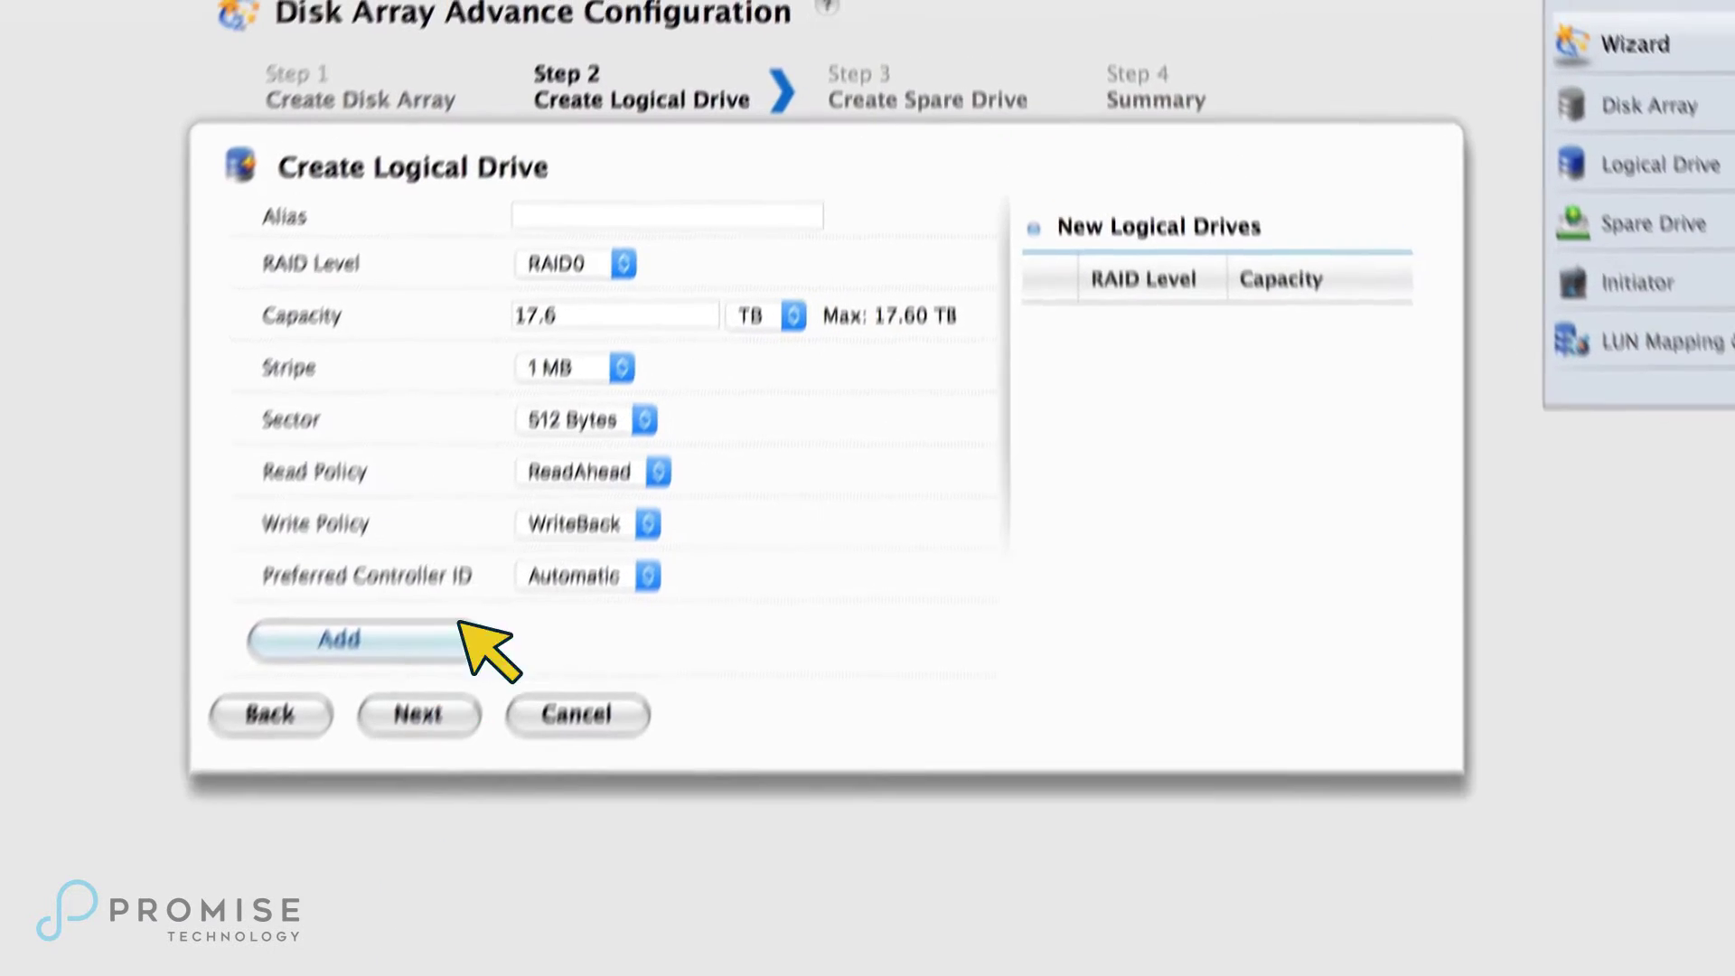
# - Define logical drive VM1 as RAID5 with 64 KB stripe and Perfect Rebuild enabled
pyautogui.click(542, 84)
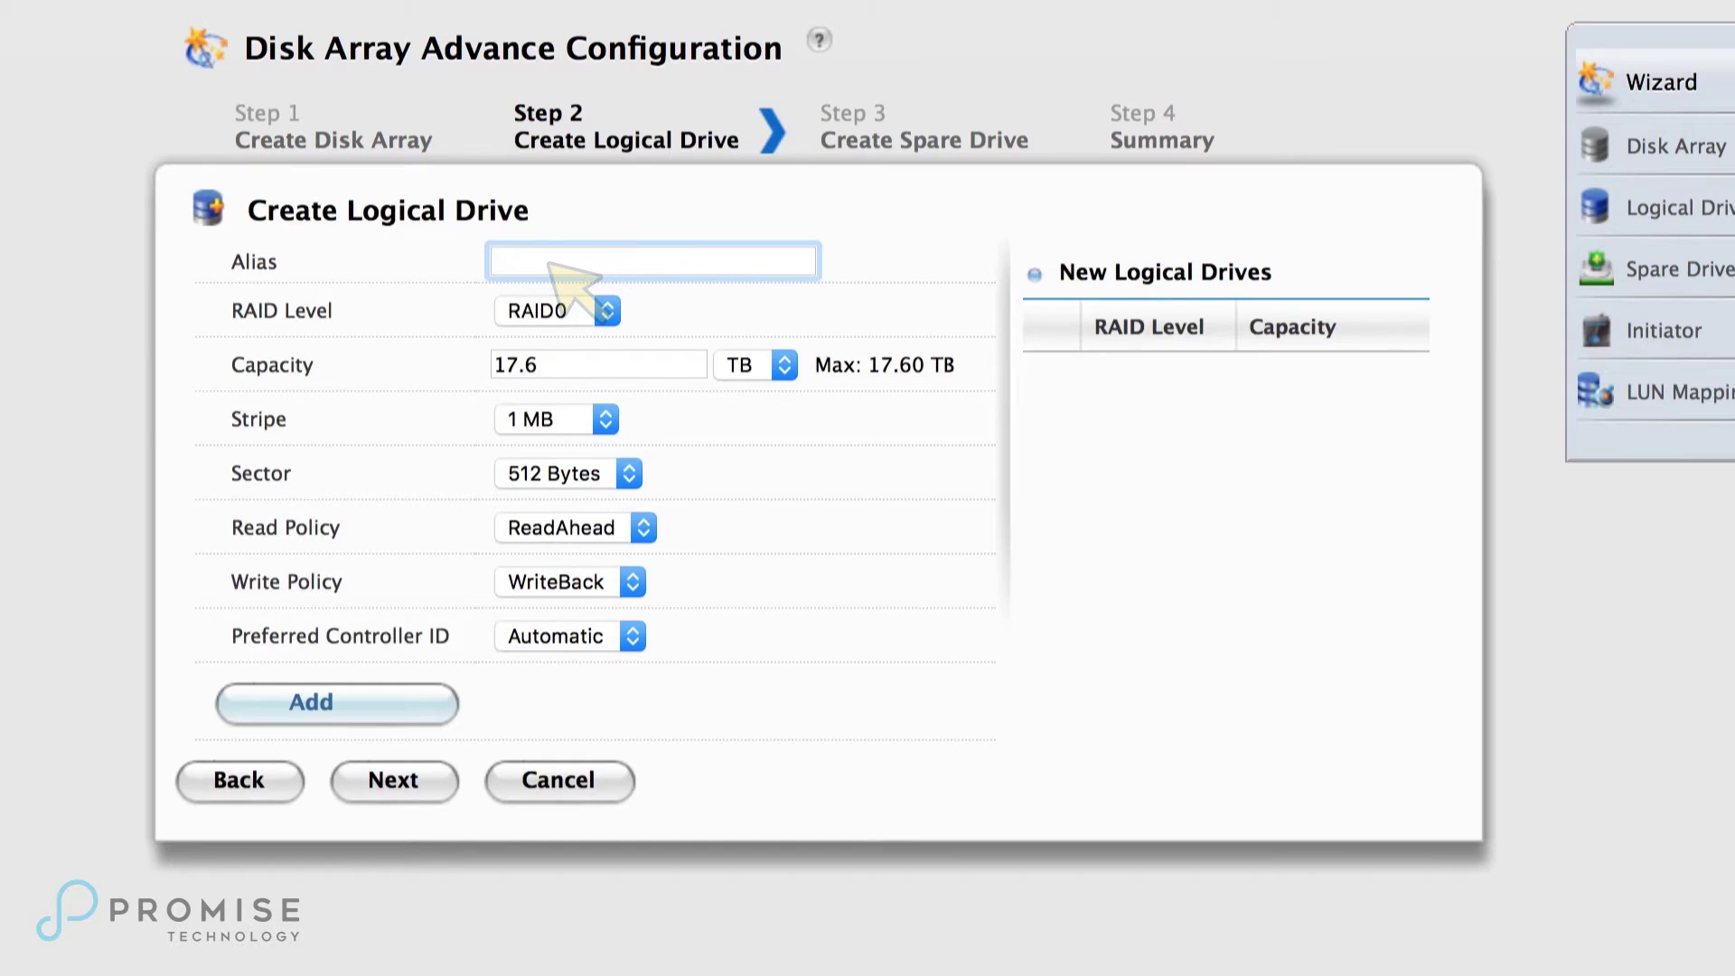
pyautogui.write('VM1')
pyautogui.click(605, 312)
pyautogui.click(542, 342)
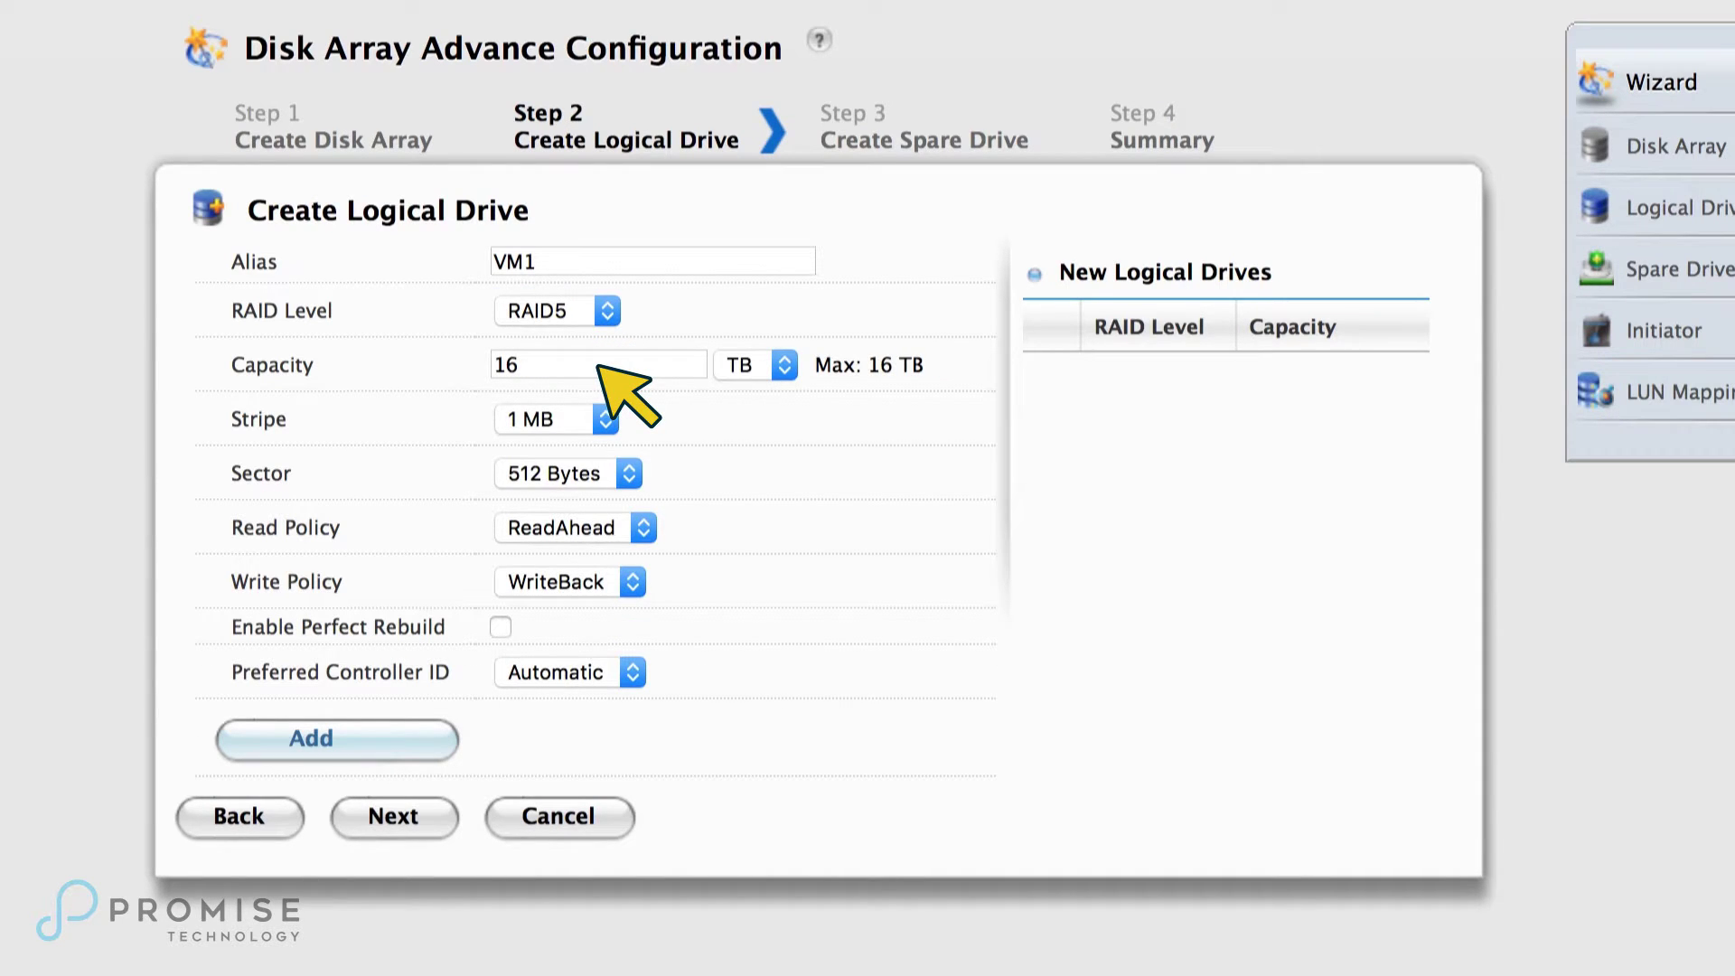
pyautogui.click(604, 420)
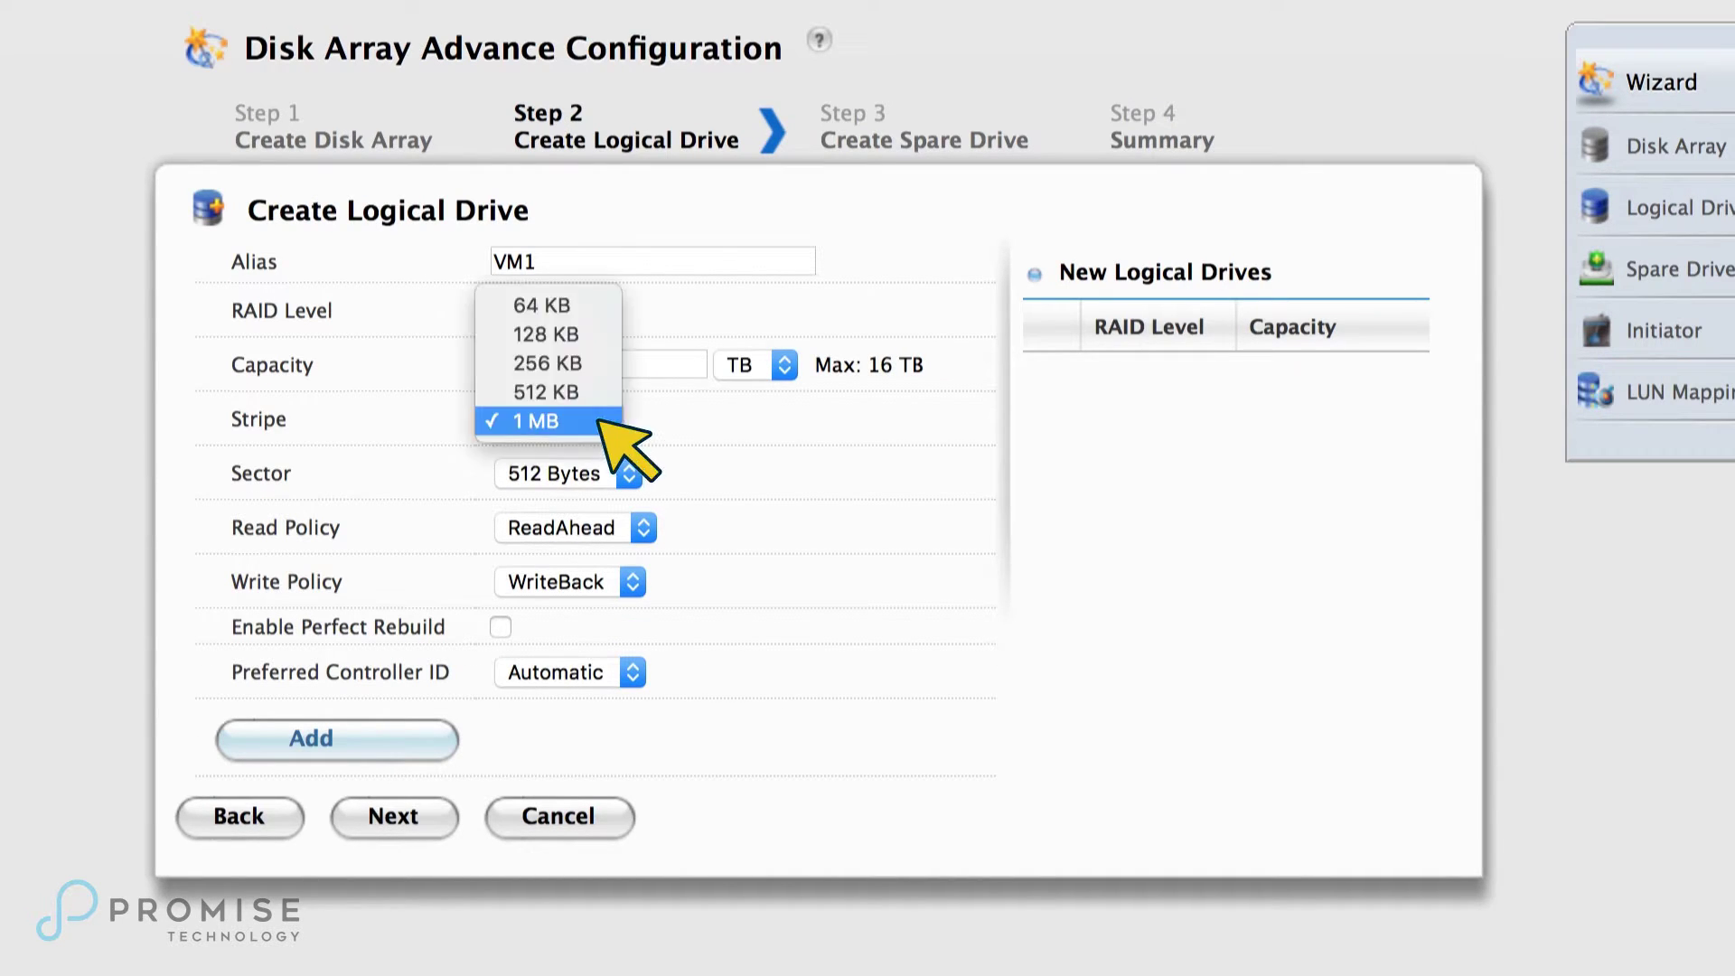
pyautogui.click(597, 306)
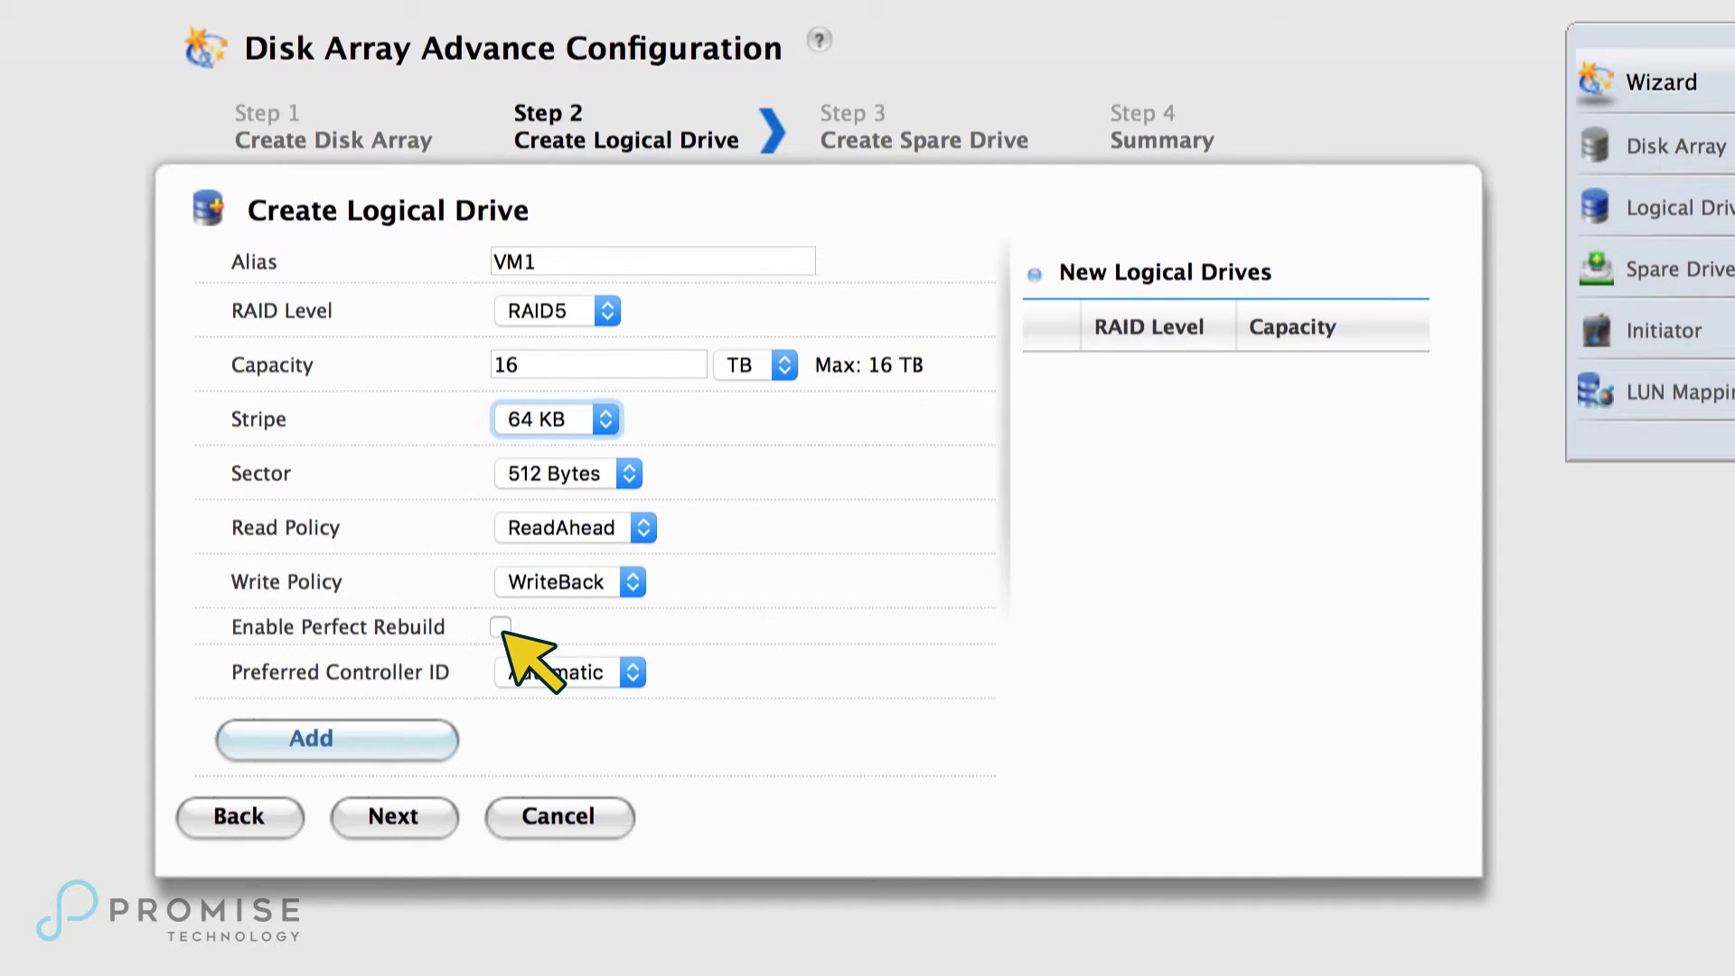
pyautogui.click(501, 627)
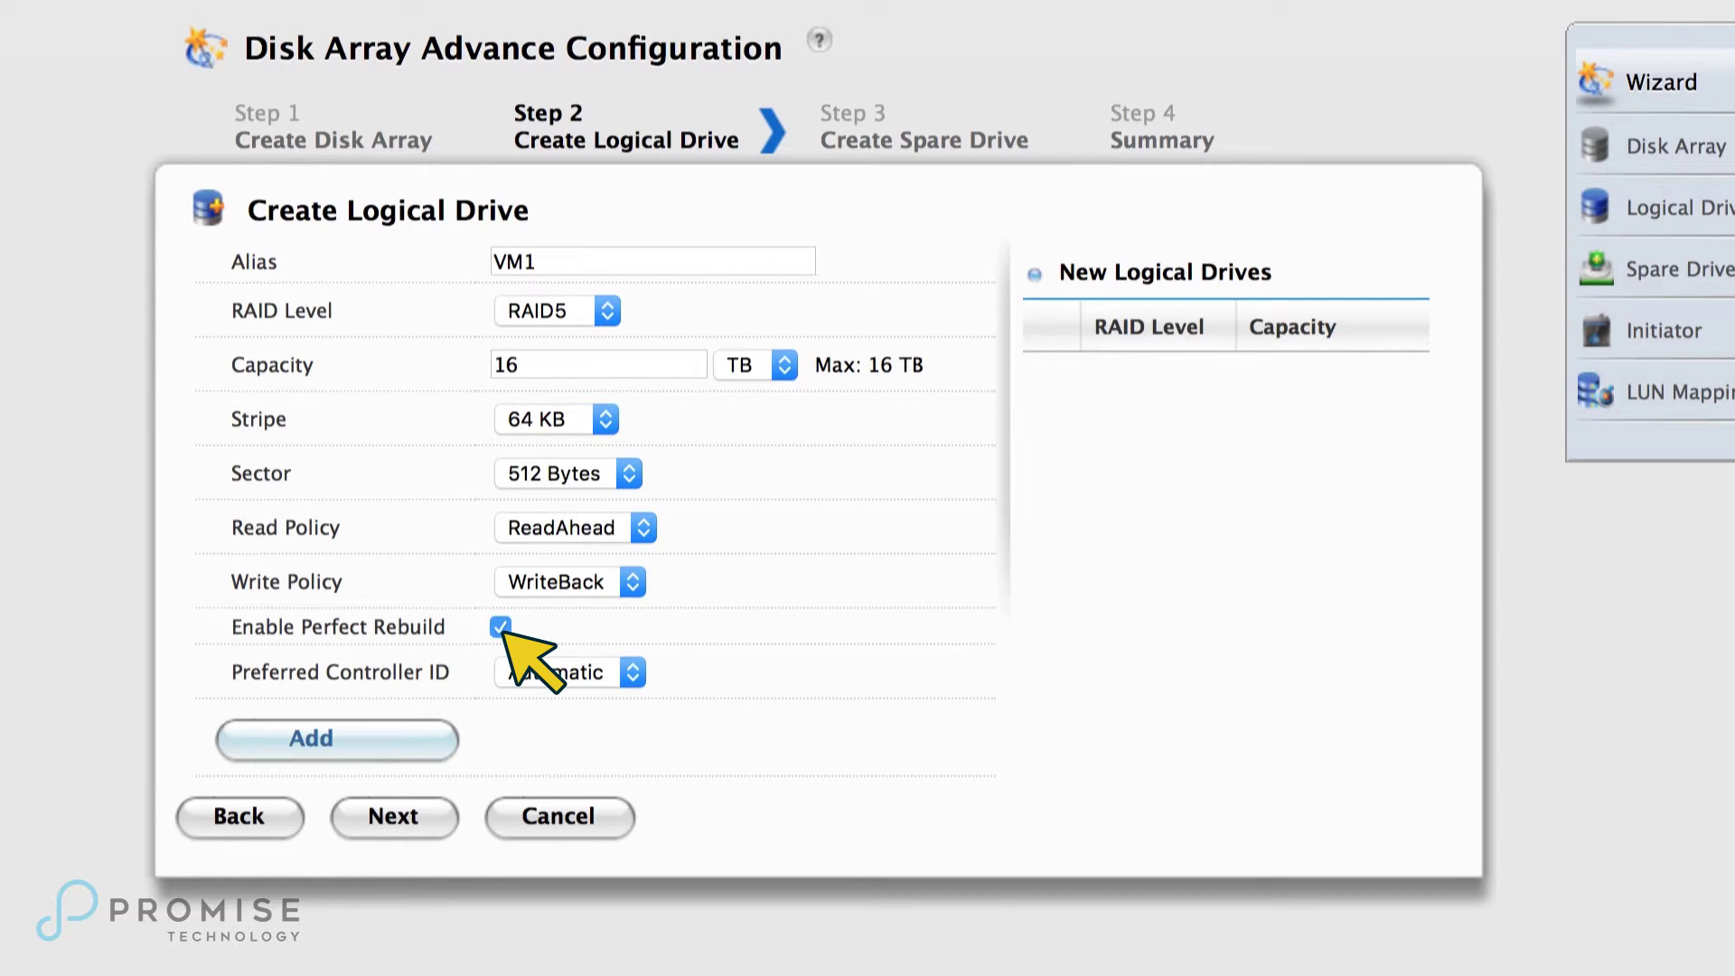
# - Keep the preferred controller on Automatic, add the logical drive, and continue
pyautogui.click(633, 671)
pyautogui.click(618, 675)
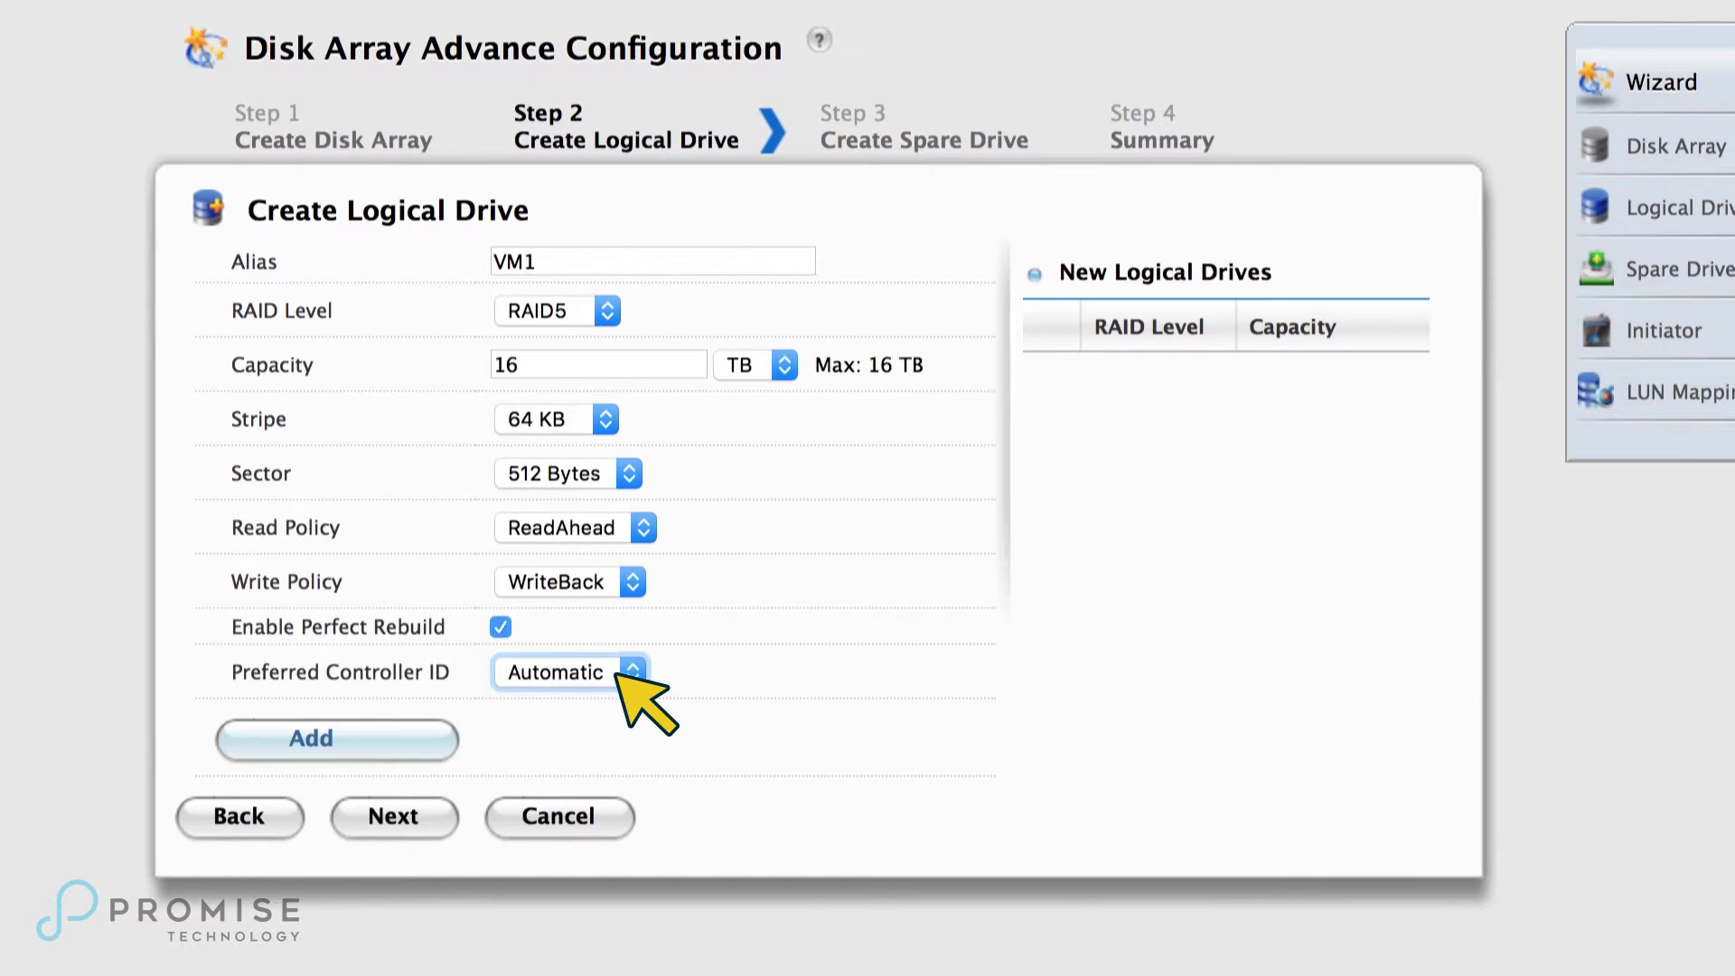
pyautogui.click(366, 733)
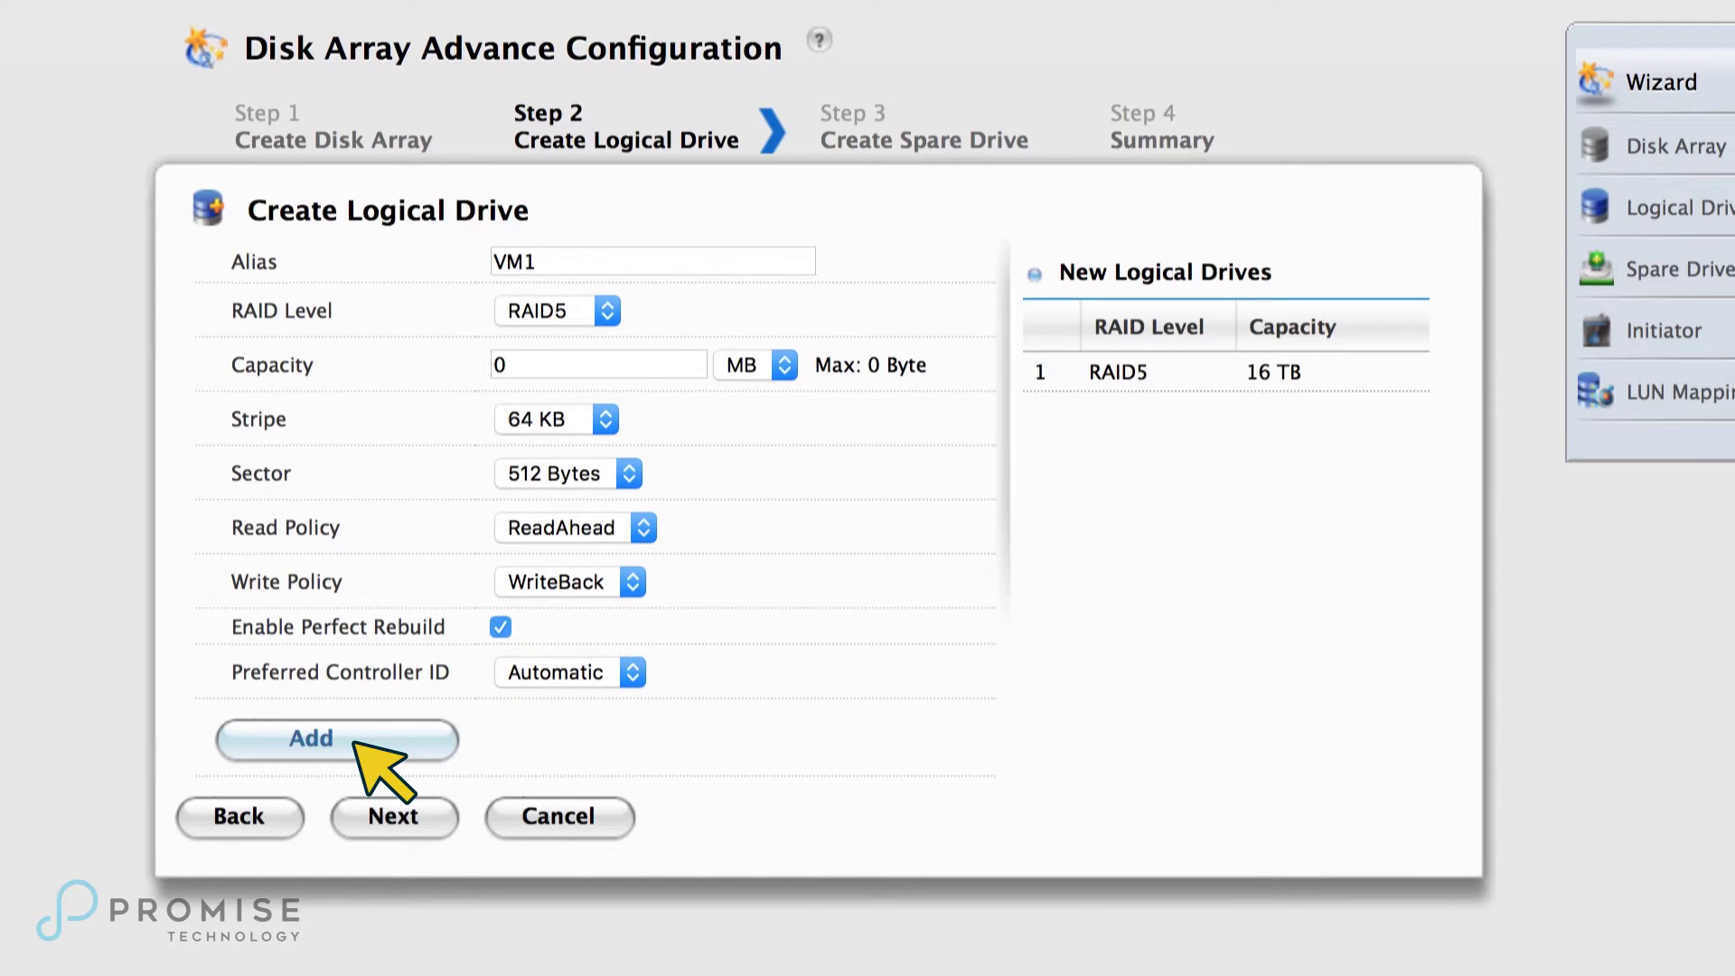
pyautogui.click(424, 818)
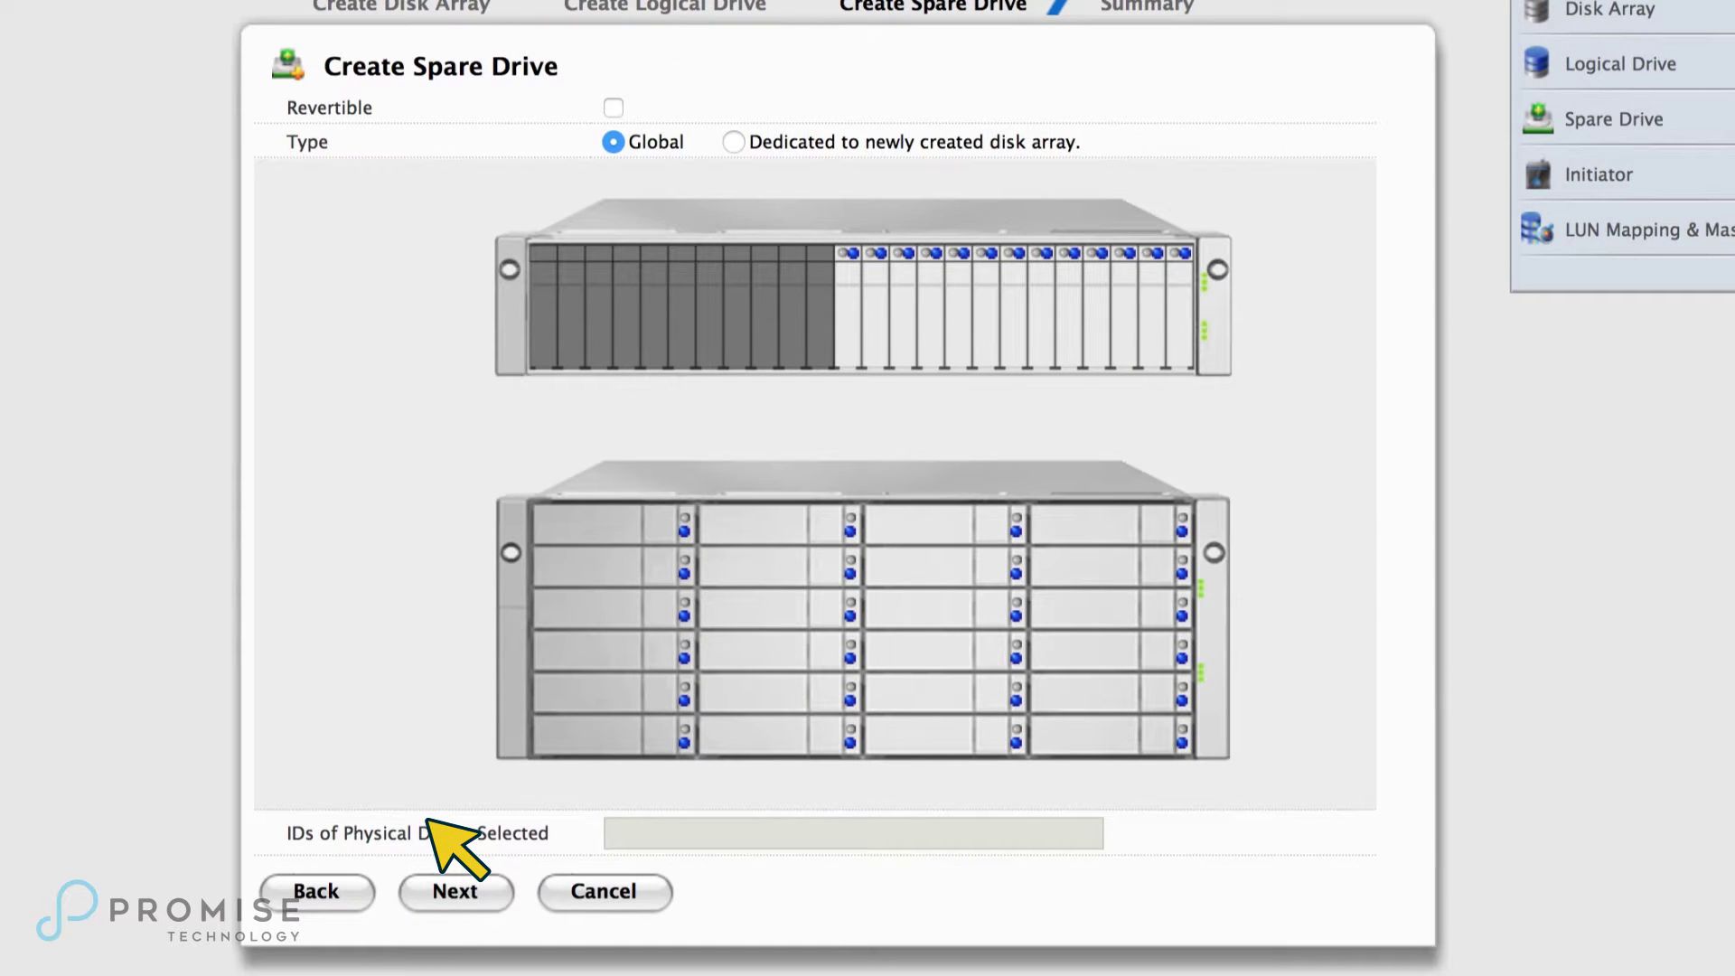
# - Choose the Dedicated spare type with Revertible on, select drive 23, and continue
pyautogui.click(733, 142)
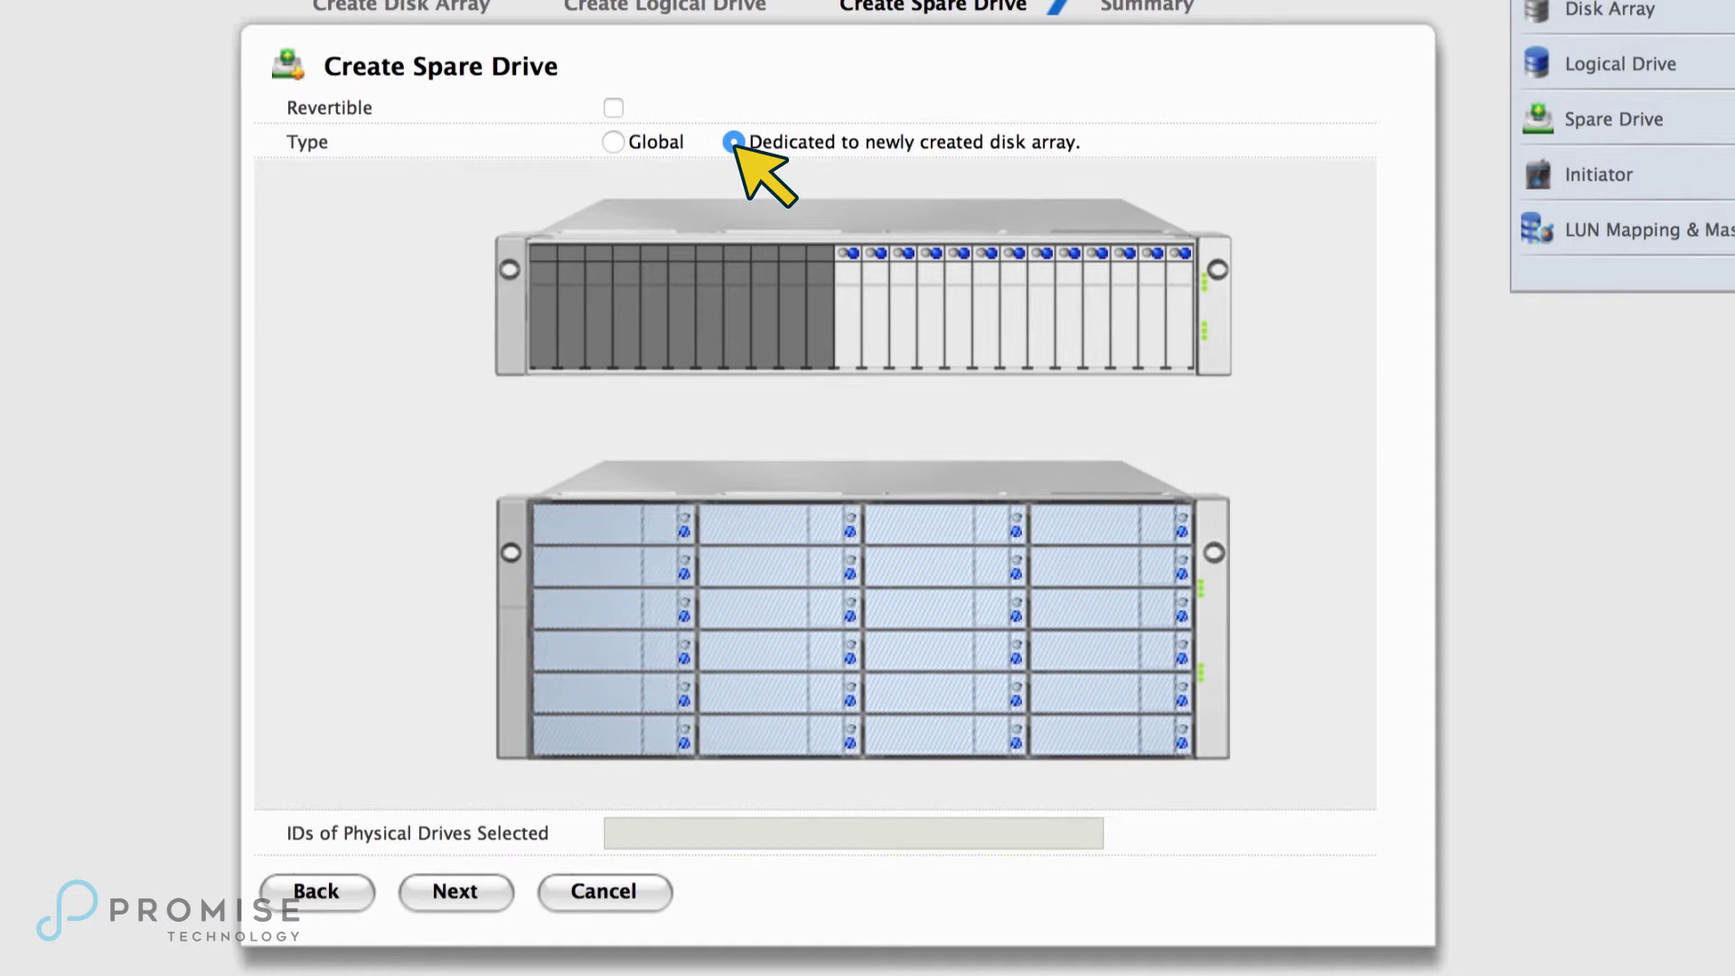
pyautogui.click(614, 107)
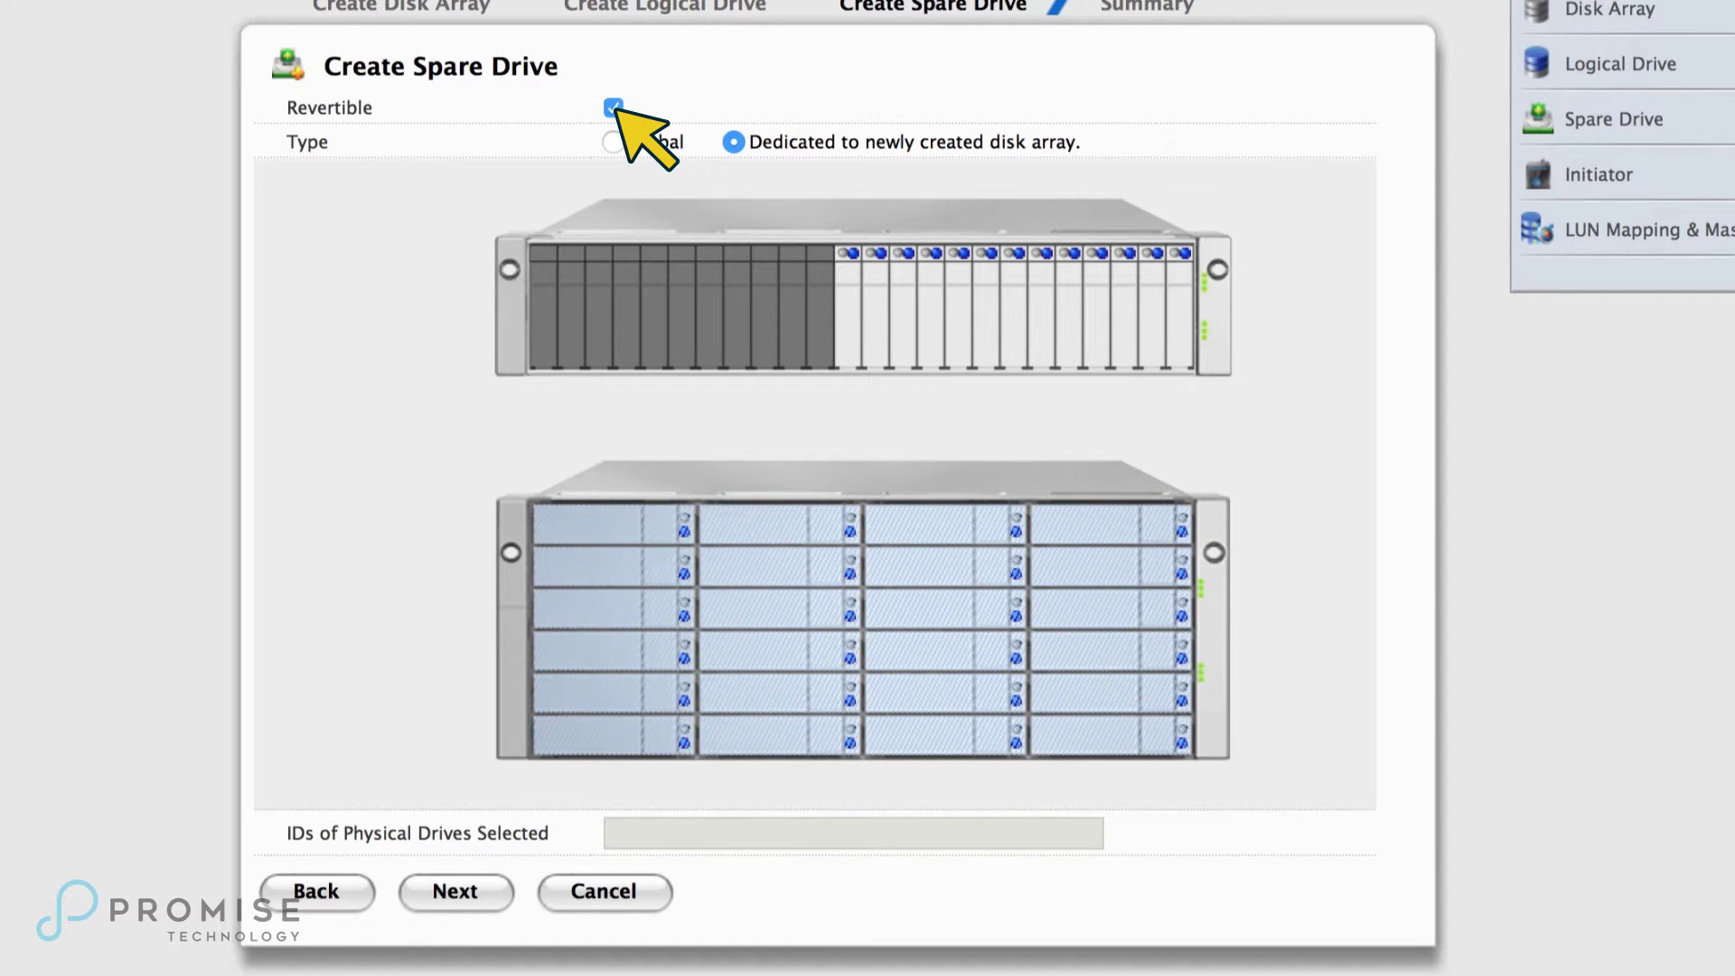
pyautogui.click(1153, 316)
pyautogui.click(495, 892)
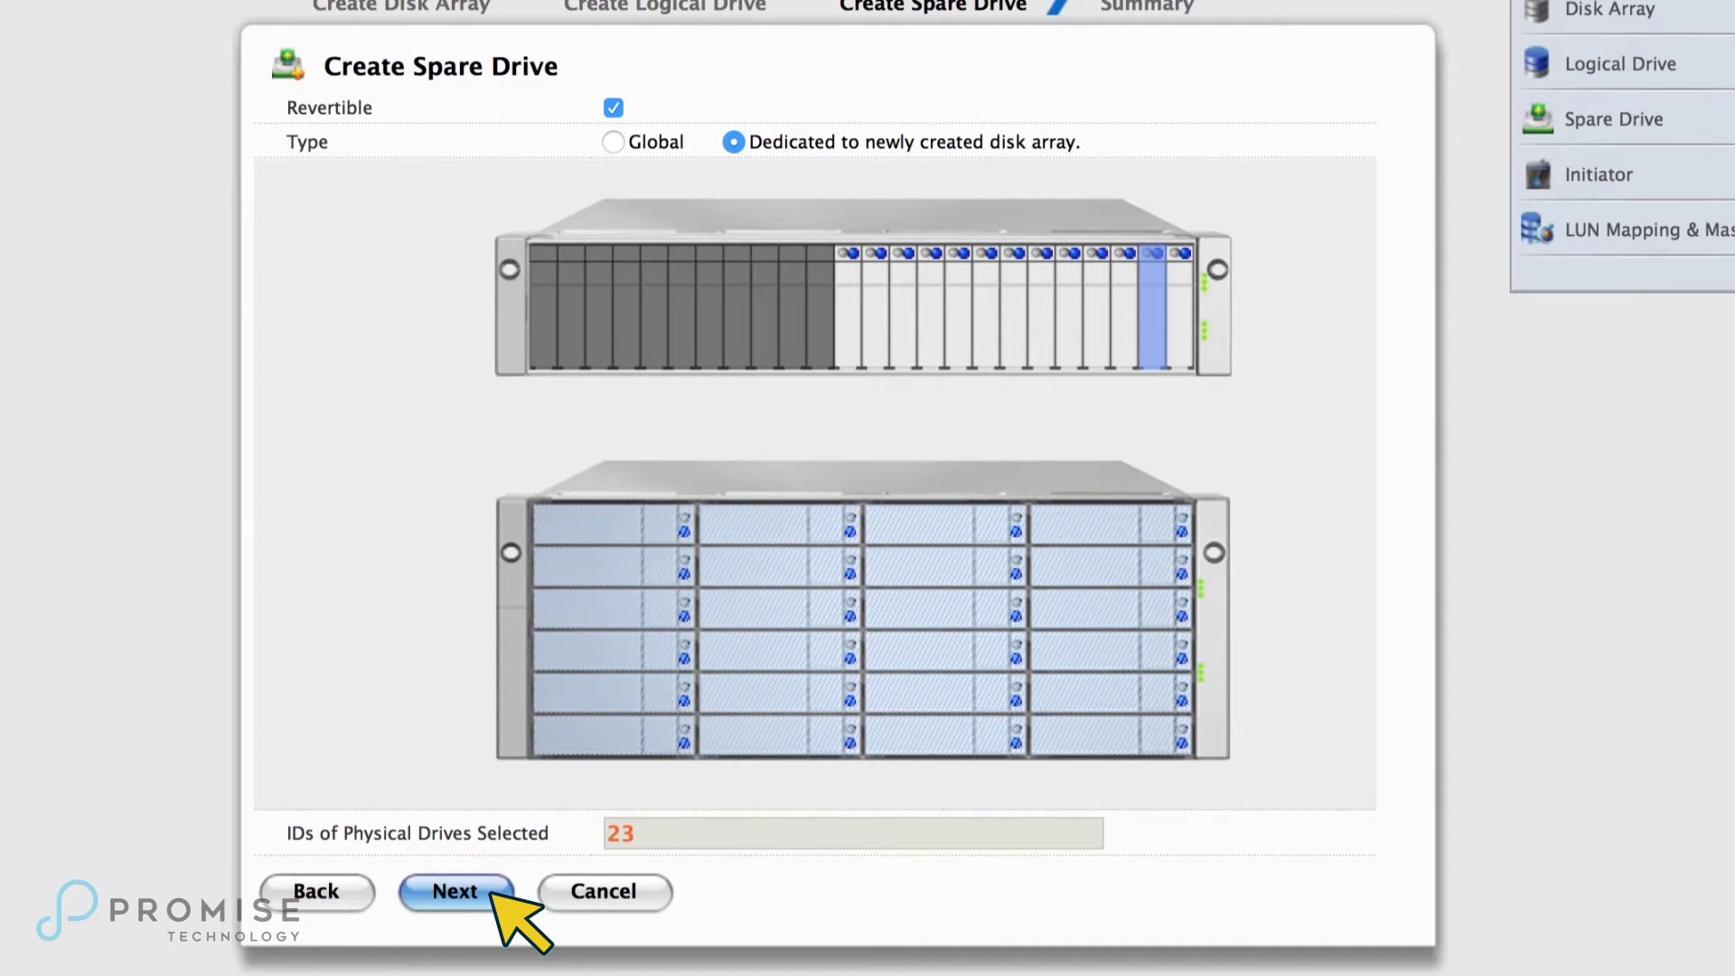
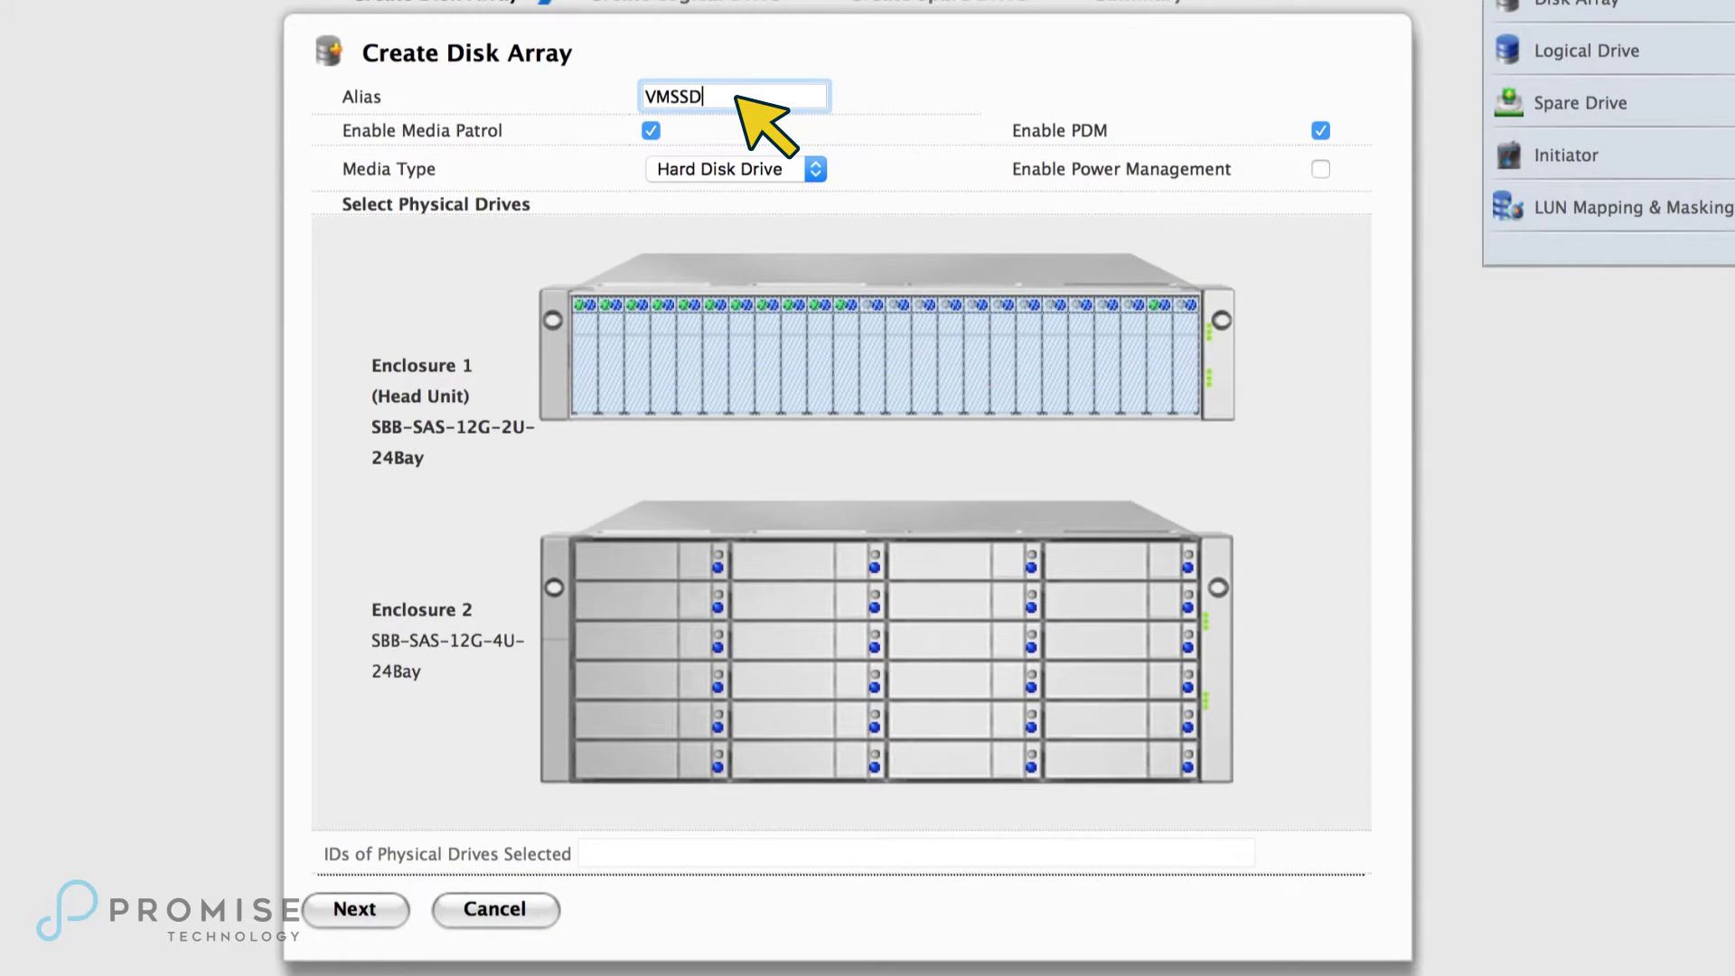
# - Set the VMSSD2 array's media type to Solid State Drive and disable Media Patrol
pyautogui.click(815, 169)
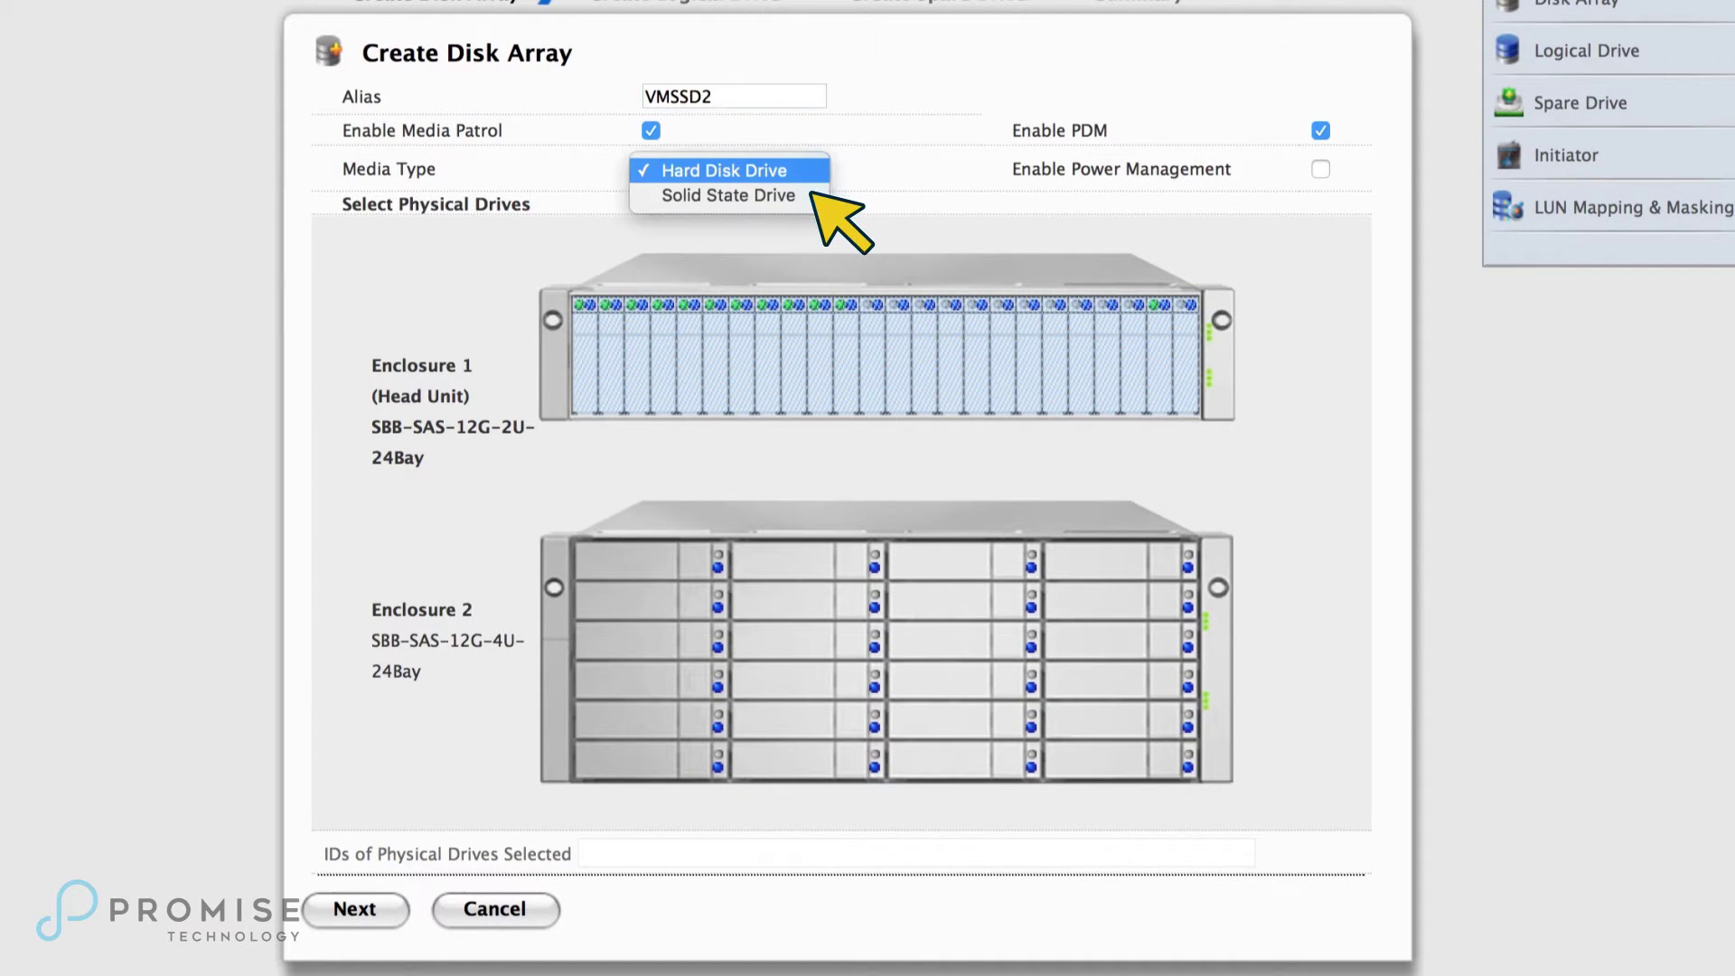
pyautogui.click(811, 193)
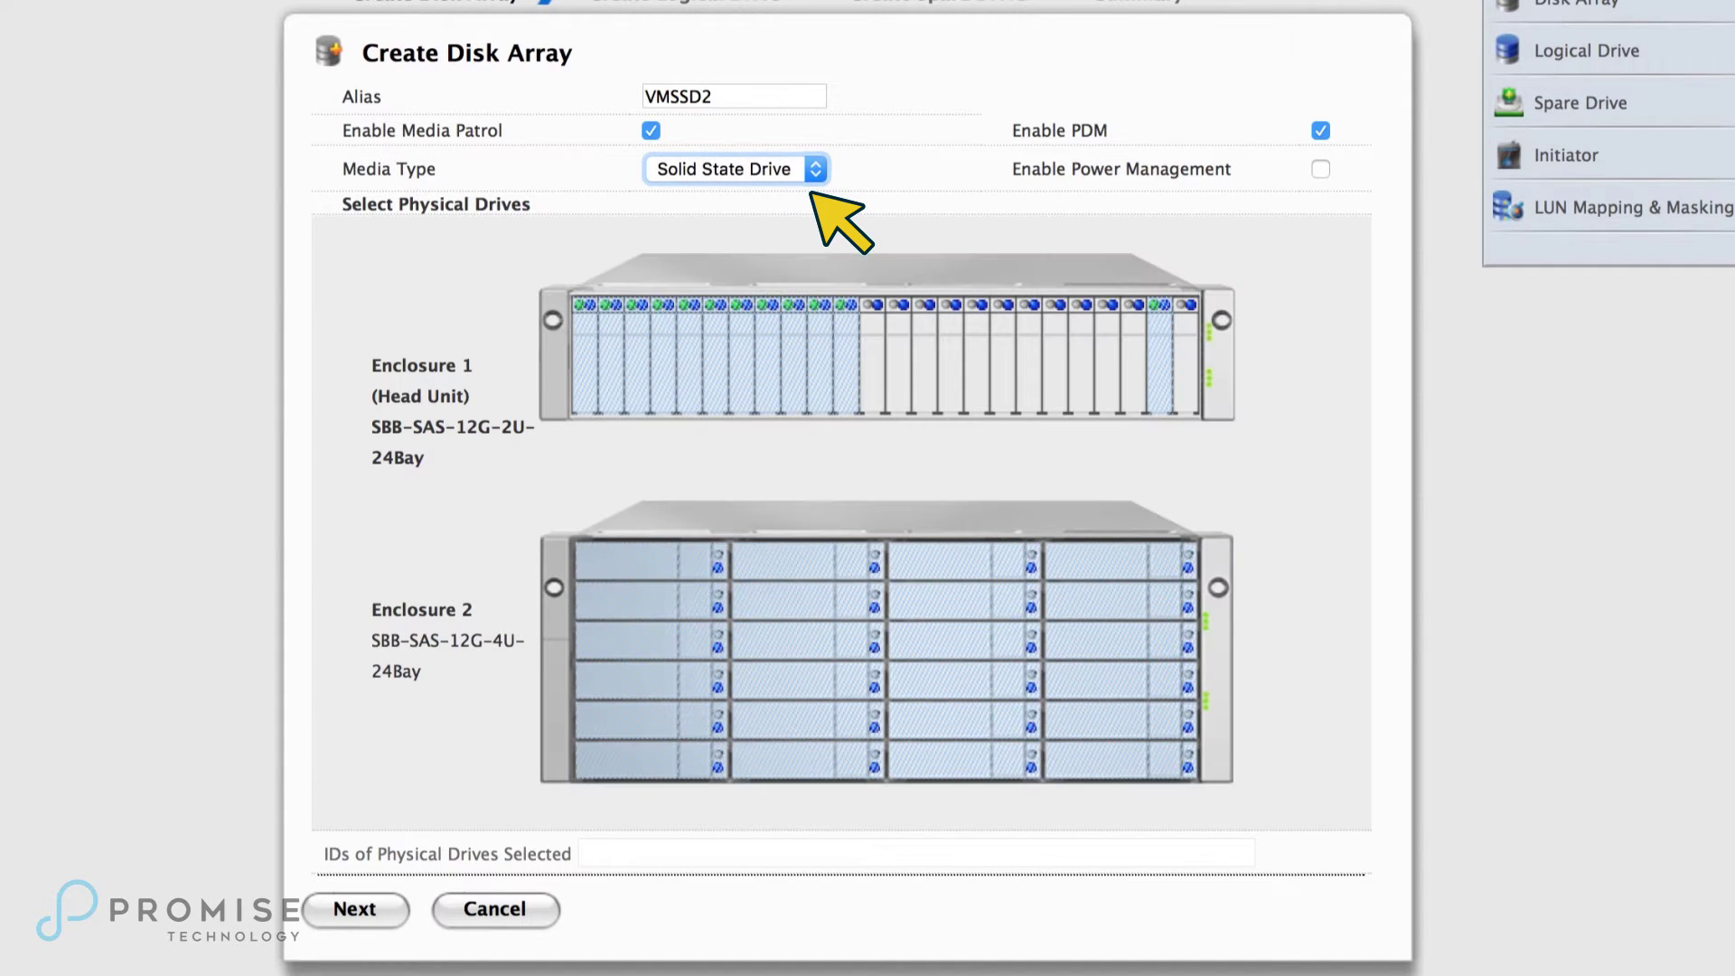
pyautogui.click(652, 131)
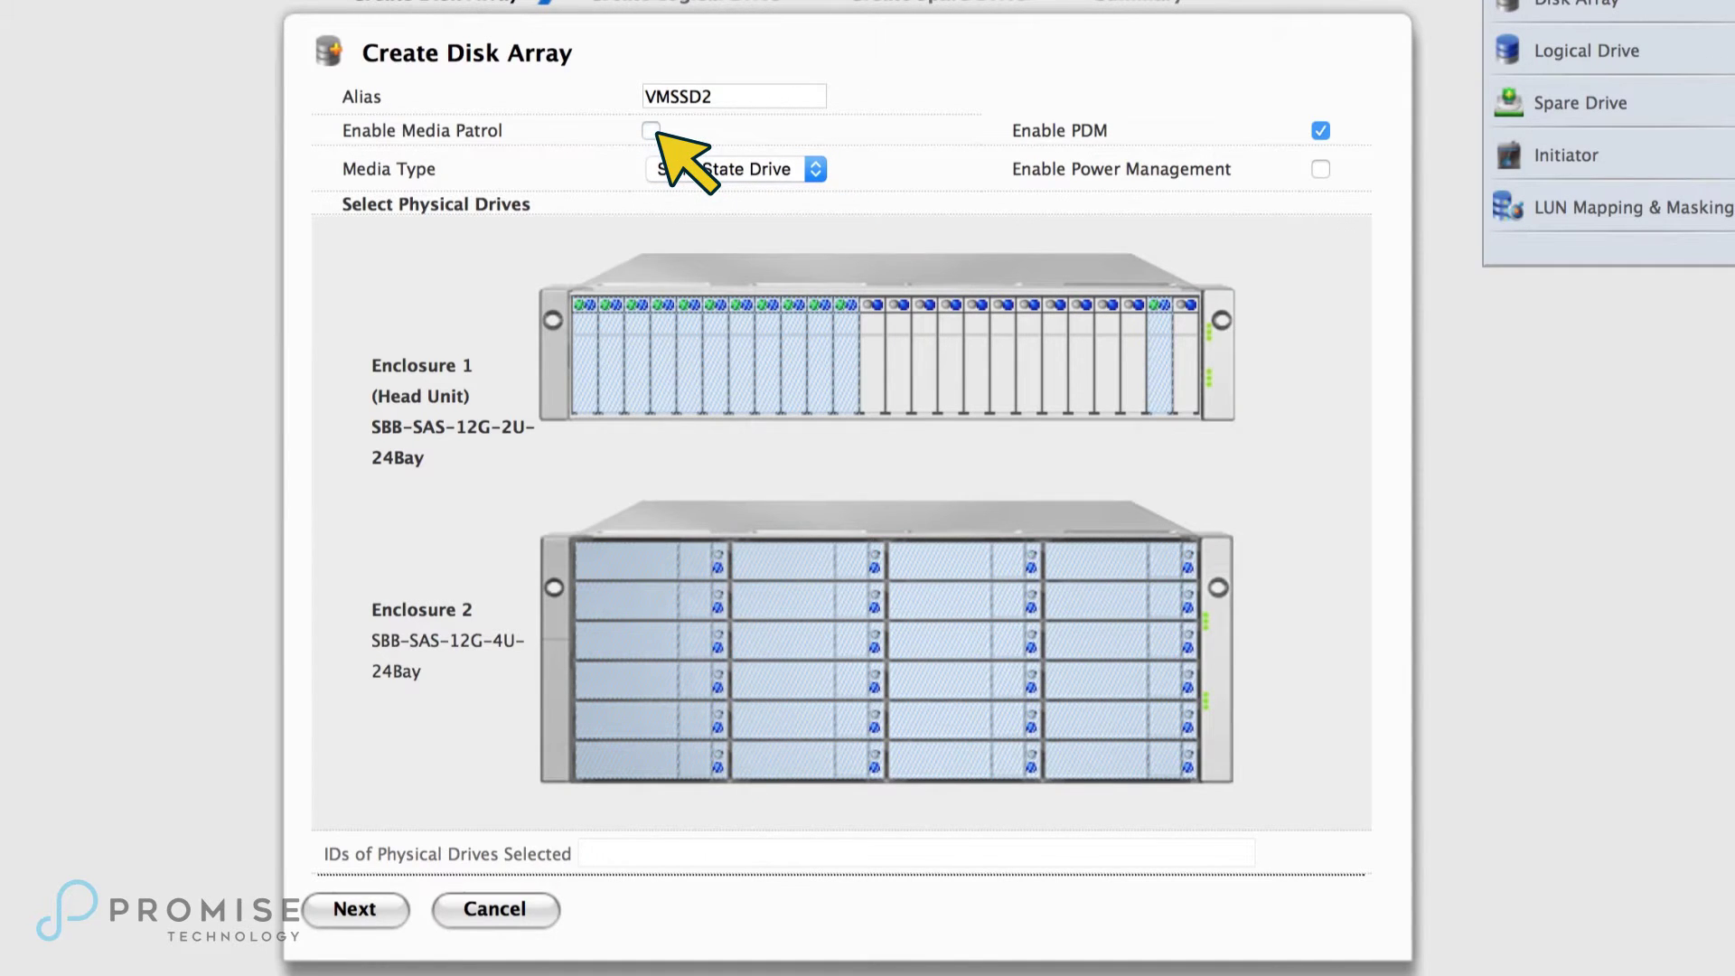
# - Select drives 12 through 22 in Enclosure 1 and continue to logical drive creation
pyautogui.click(872, 357)
pyautogui.click(898, 360)
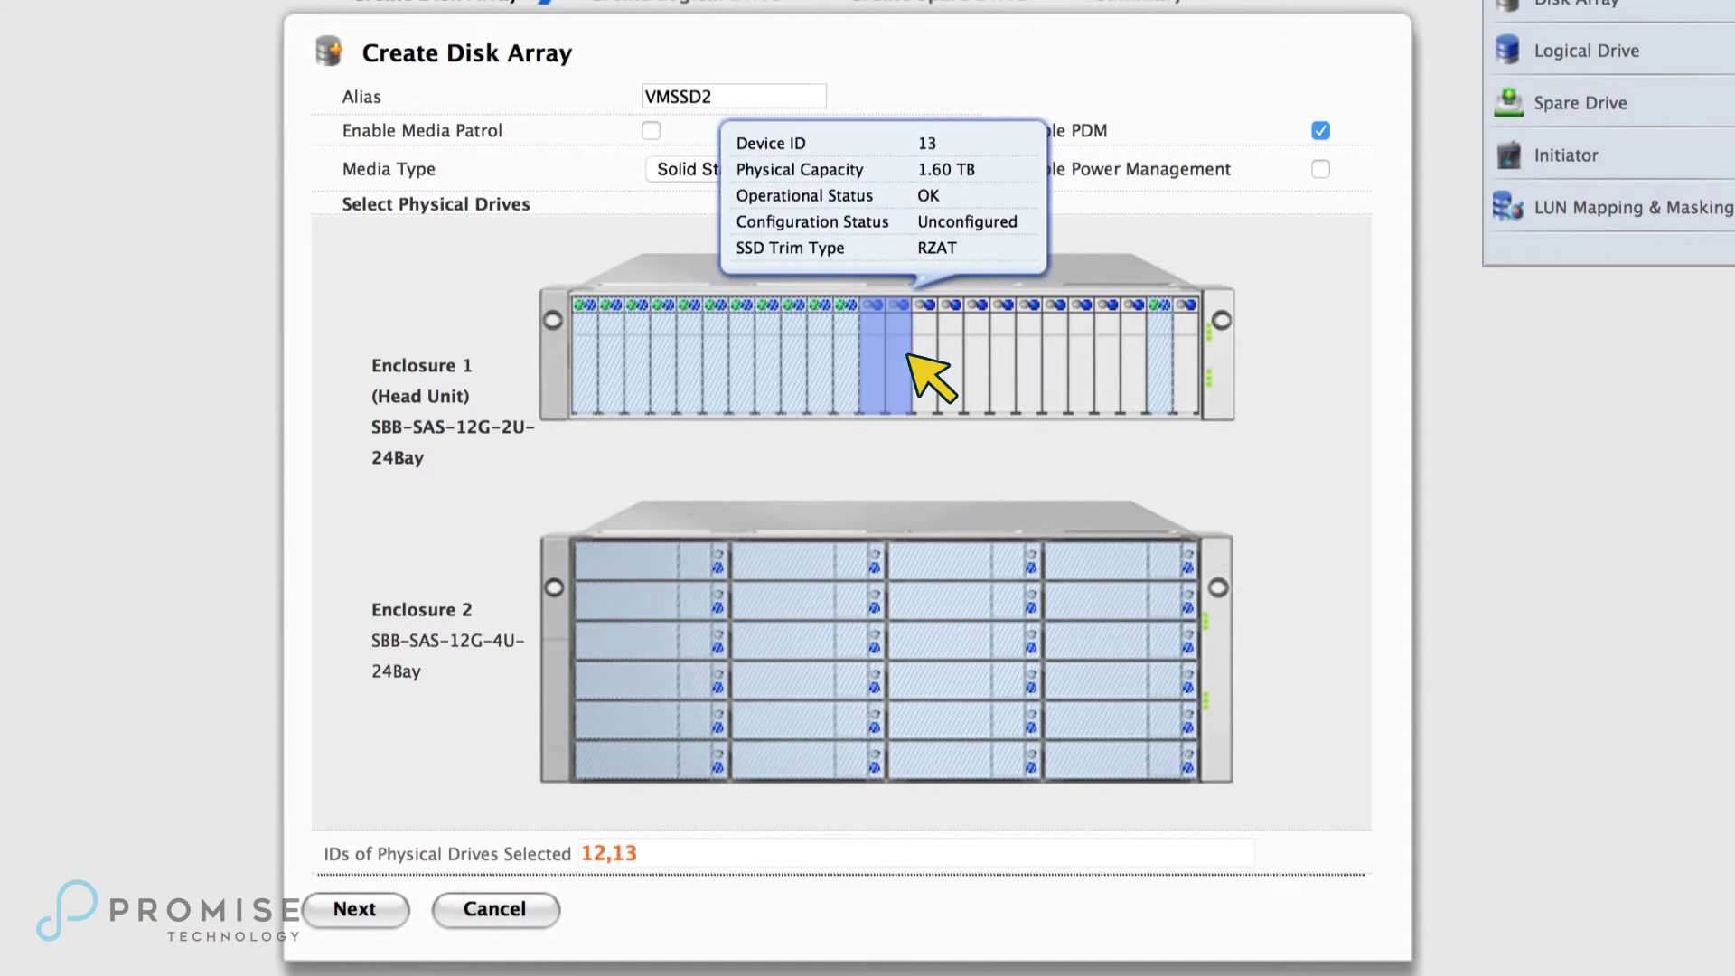
pyautogui.click(925, 359)
pyautogui.click(949, 357)
pyautogui.click(975, 357)
pyautogui.click(1003, 357)
pyautogui.click(1030, 357)
pyautogui.click(1055, 357)
pyautogui.click(1081, 356)
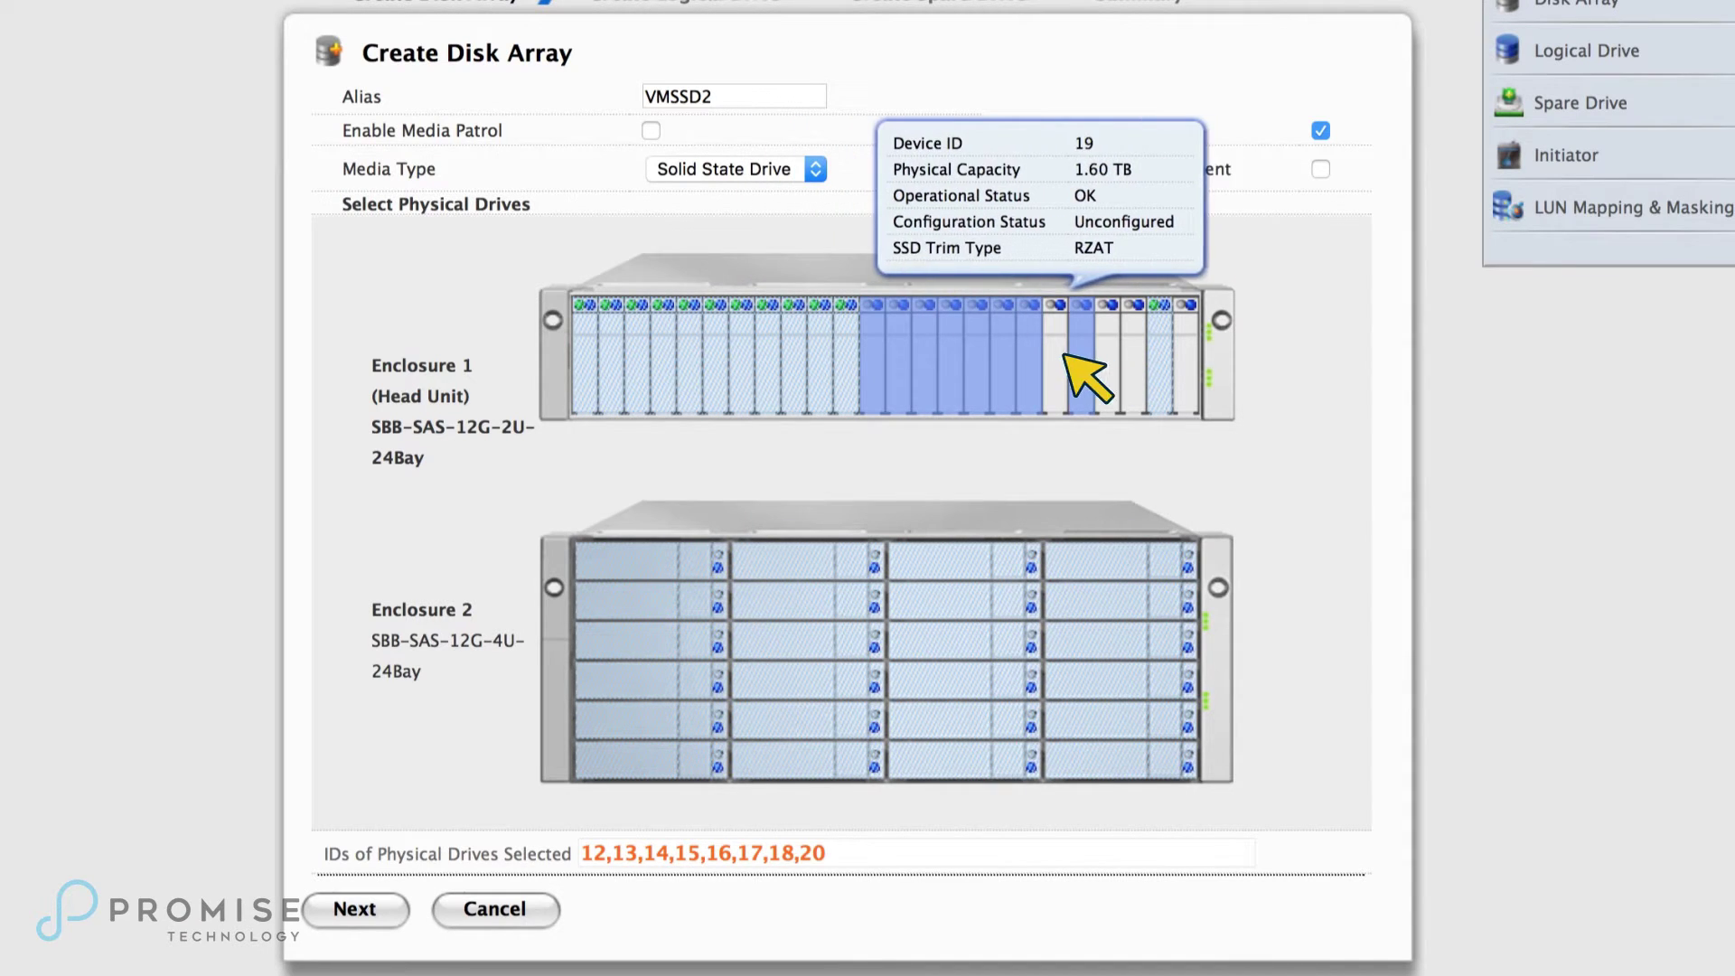
pyautogui.click(1110, 357)
pyautogui.click(1134, 355)
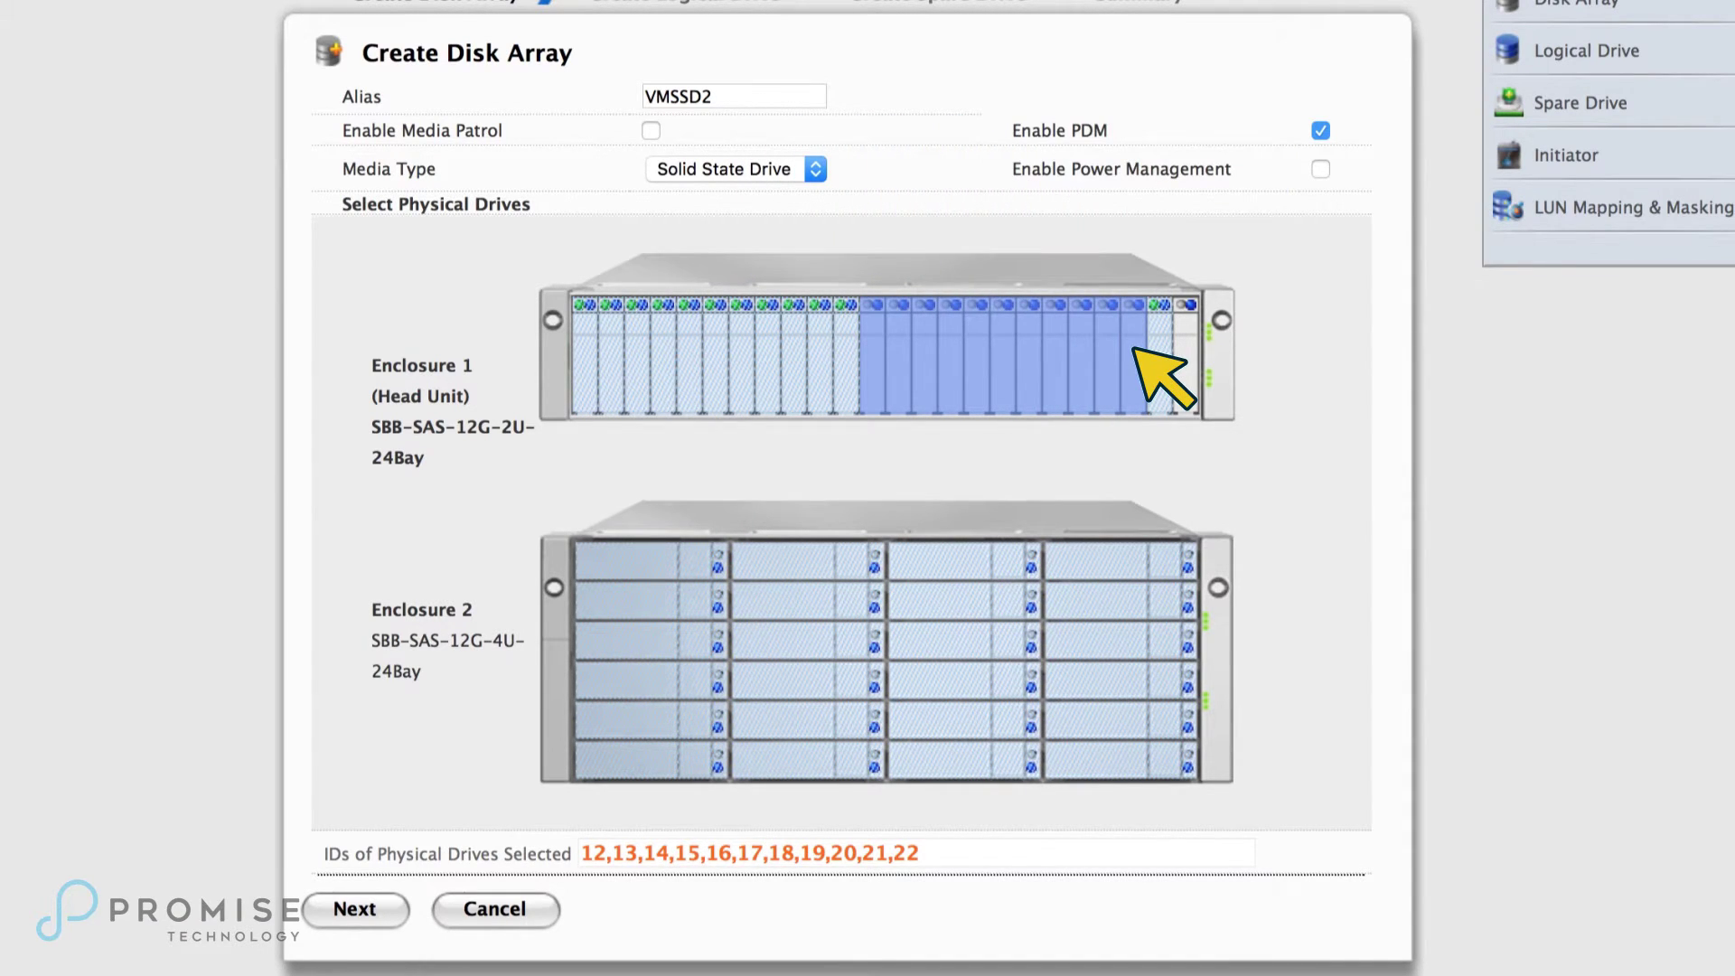
pyautogui.click(386, 911)
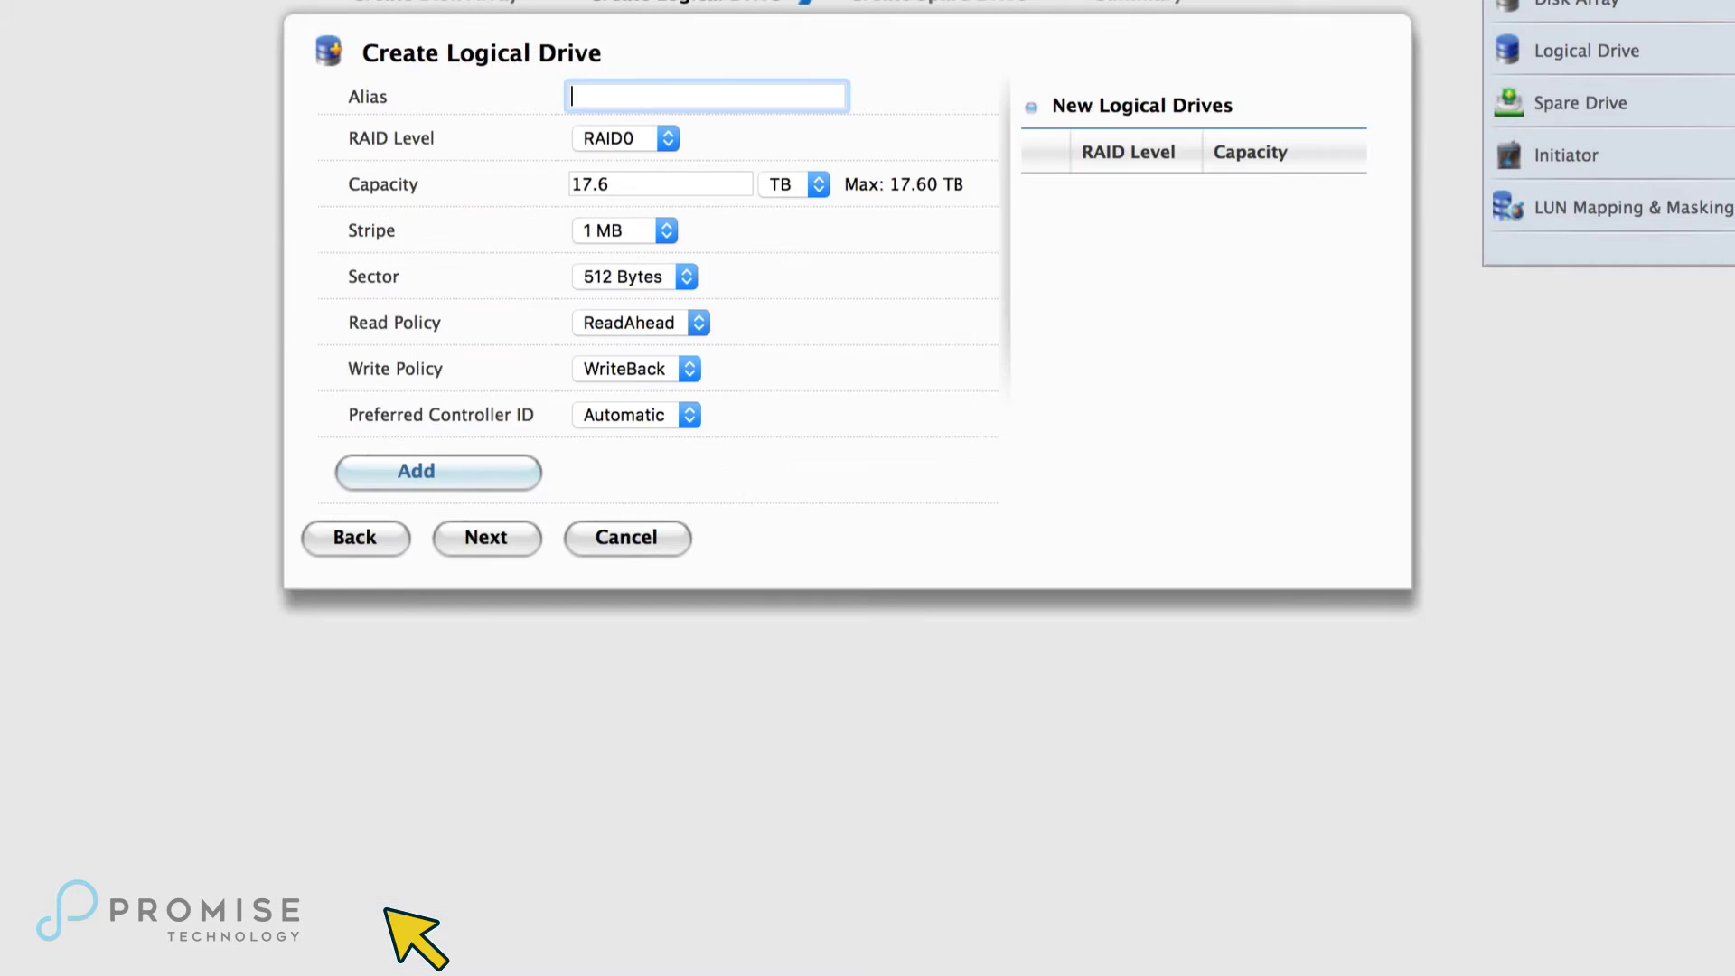
# - Add a 16 TB RAID5 logical drive VM2 with 64 KB stripe, Automatic controller and perfect rebuild
pyautogui.click(642, 95)
pyautogui.write('VM2')
pyautogui.click(607, 327)
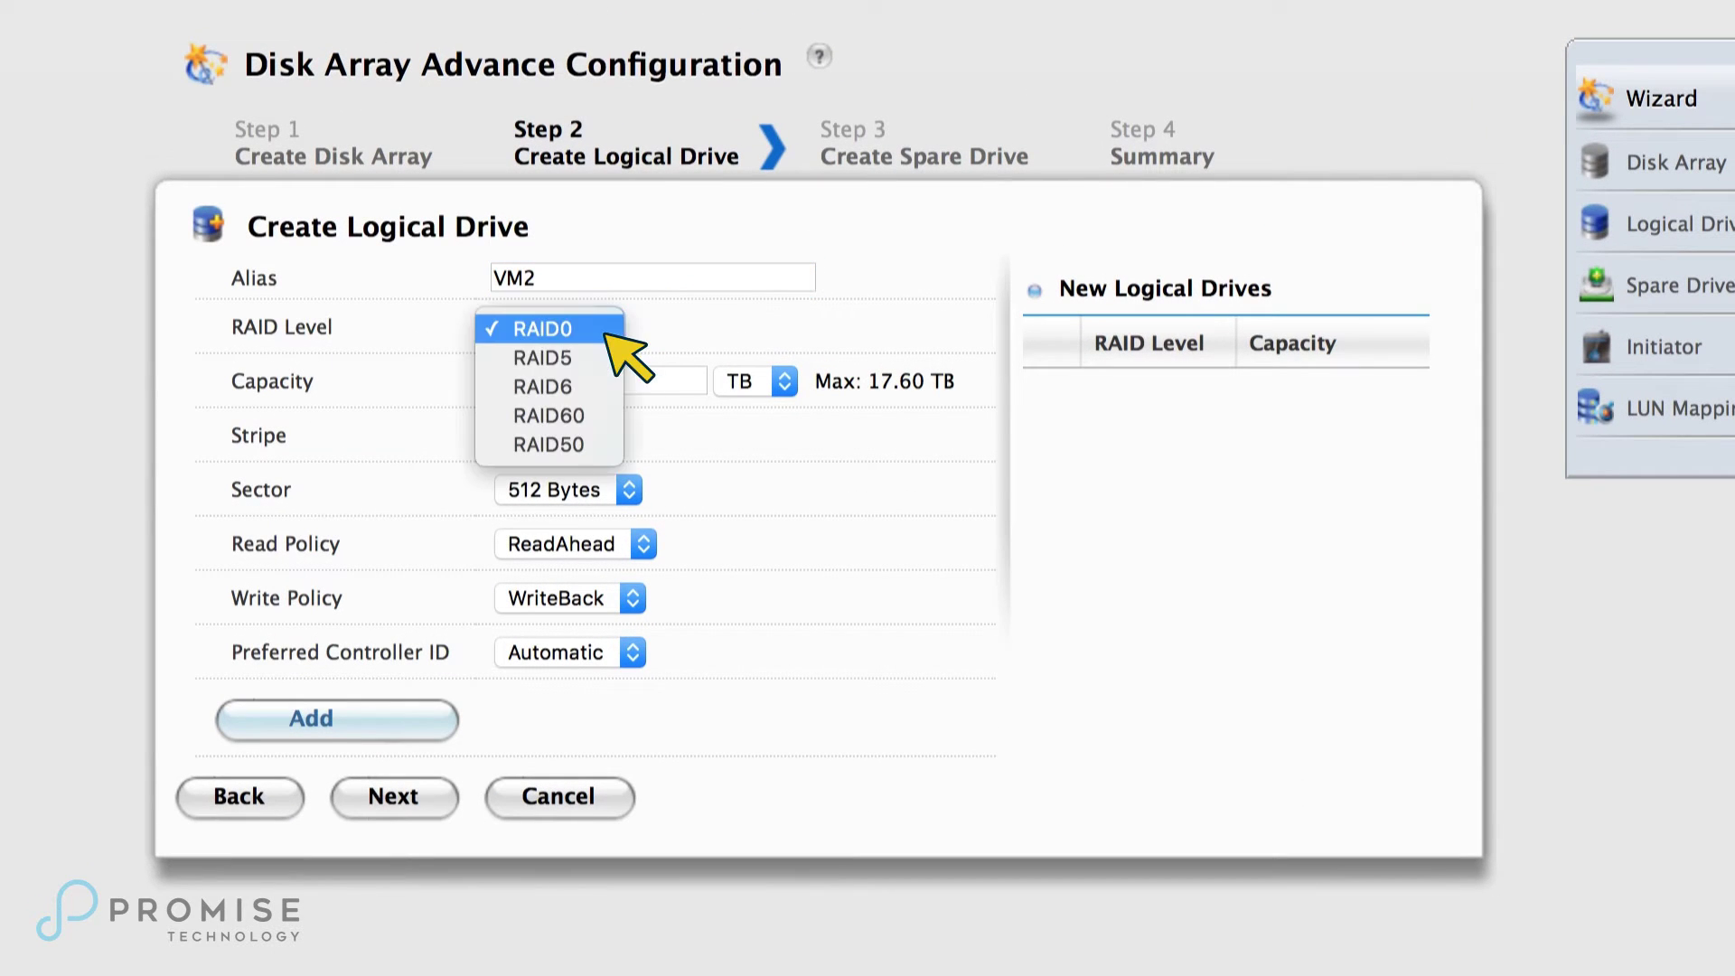
pyautogui.click(614, 356)
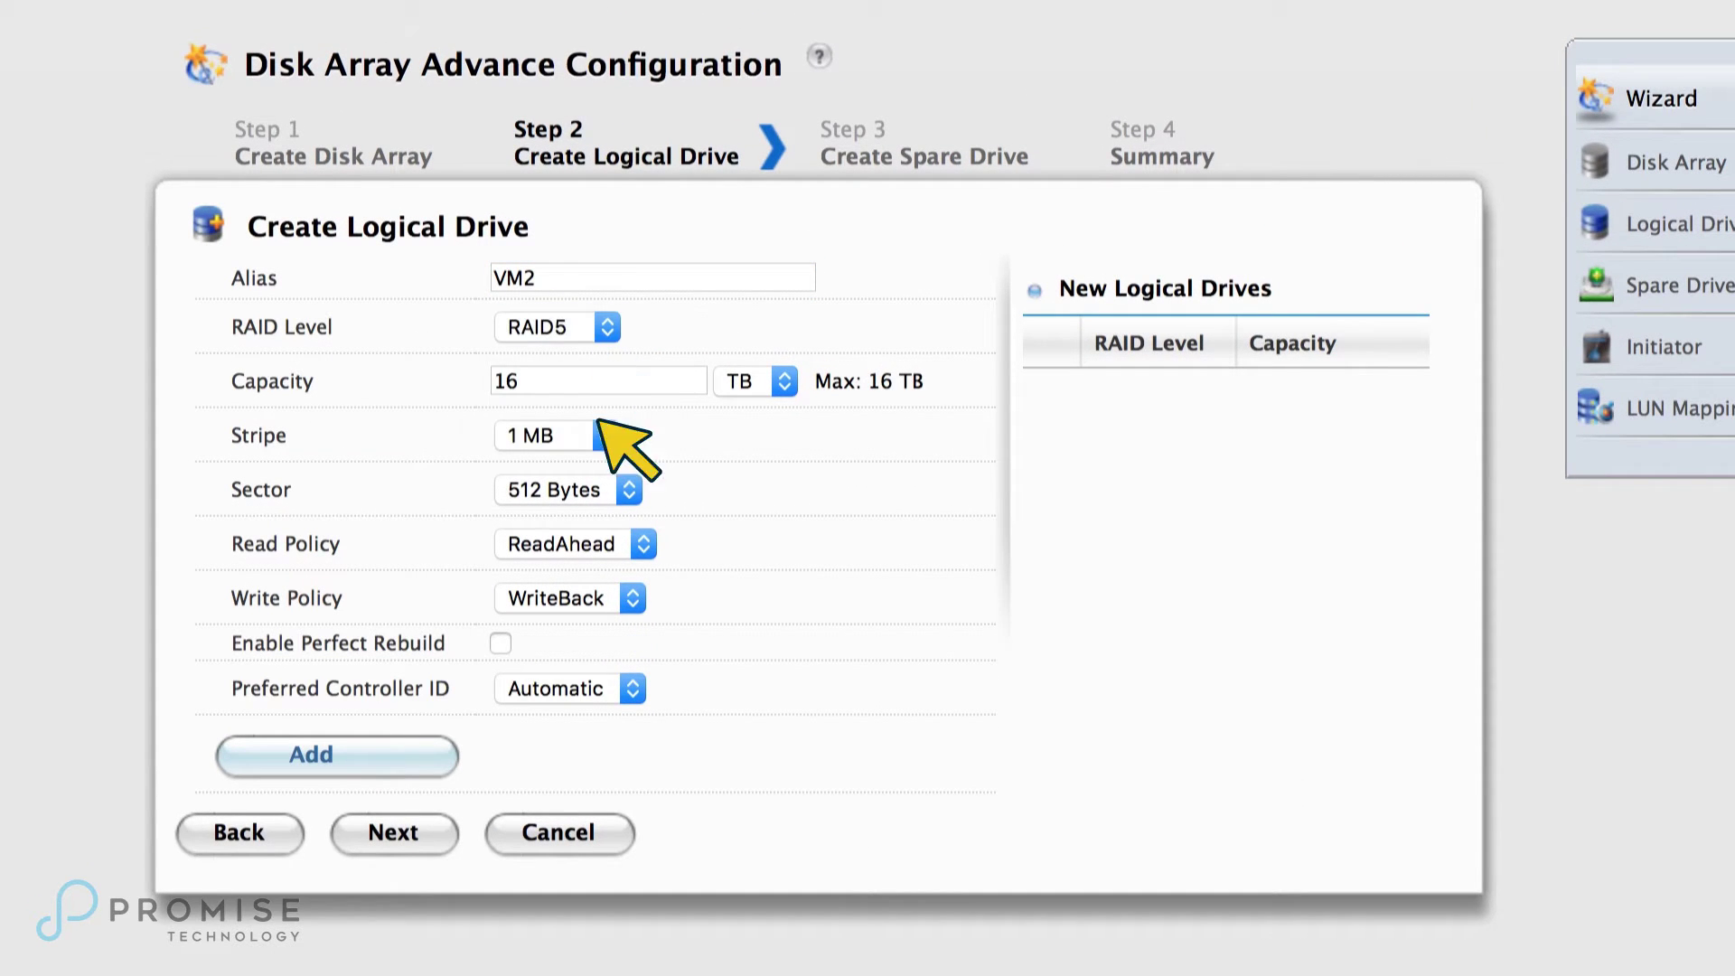
pyautogui.click(603, 436)
pyautogui.click(598, 327)
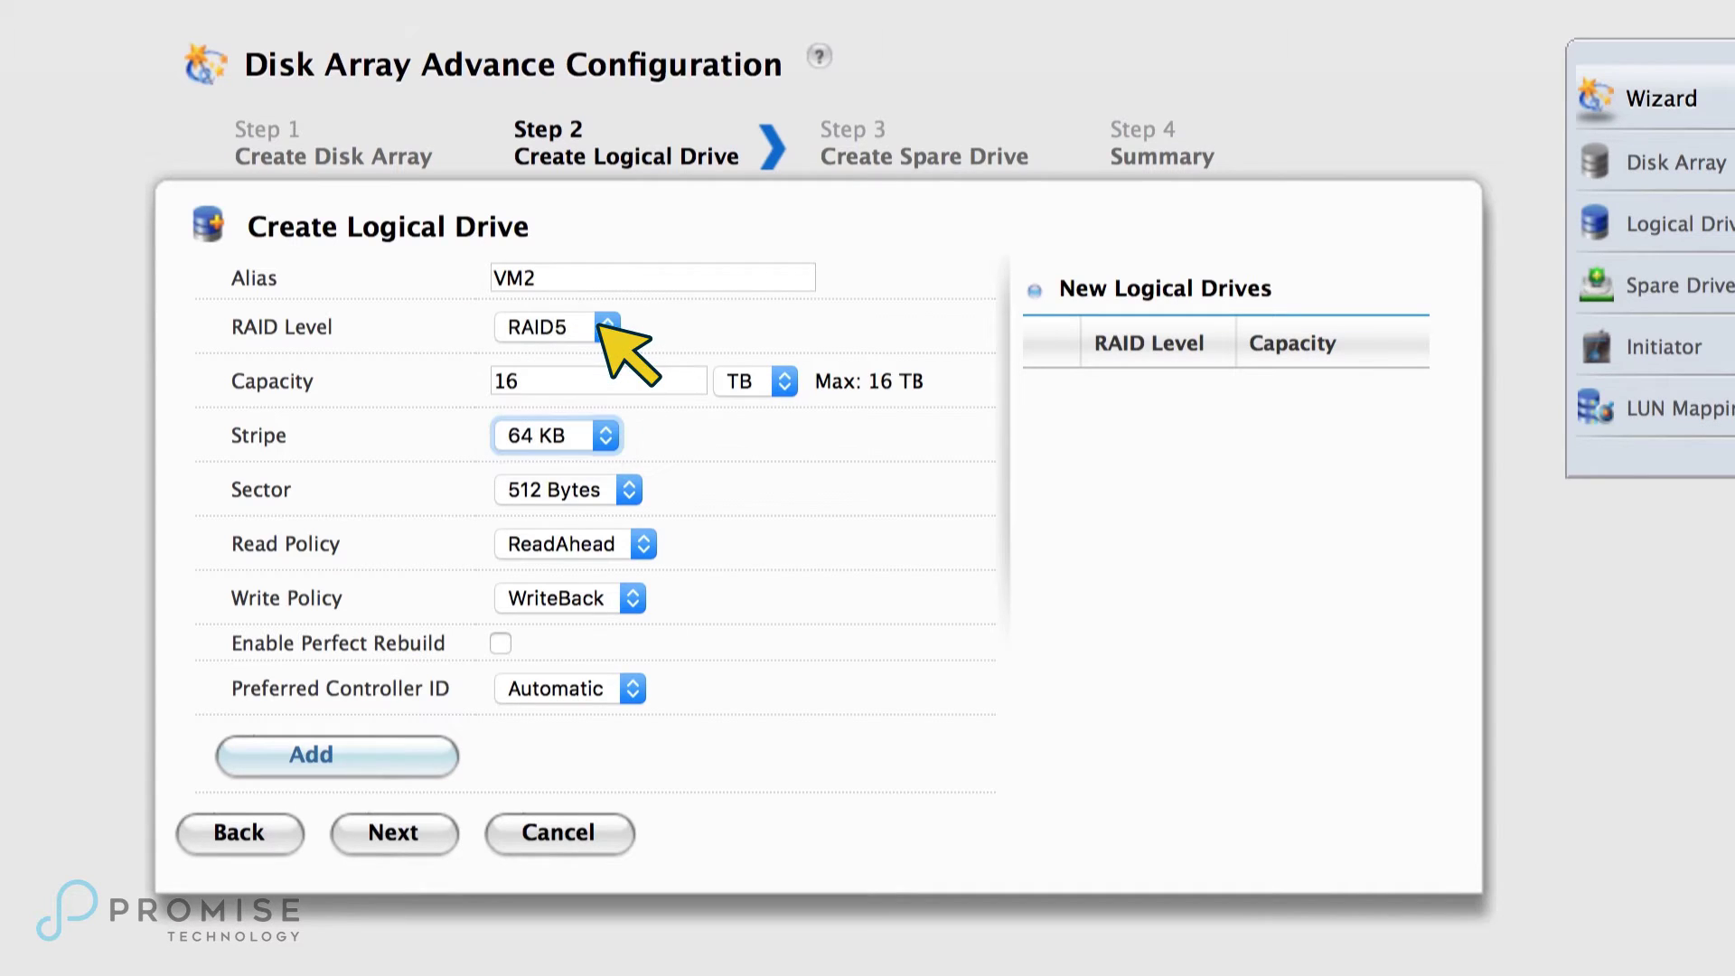
pyautogui.click(631, 688)
pyautogui.click(629, 690)
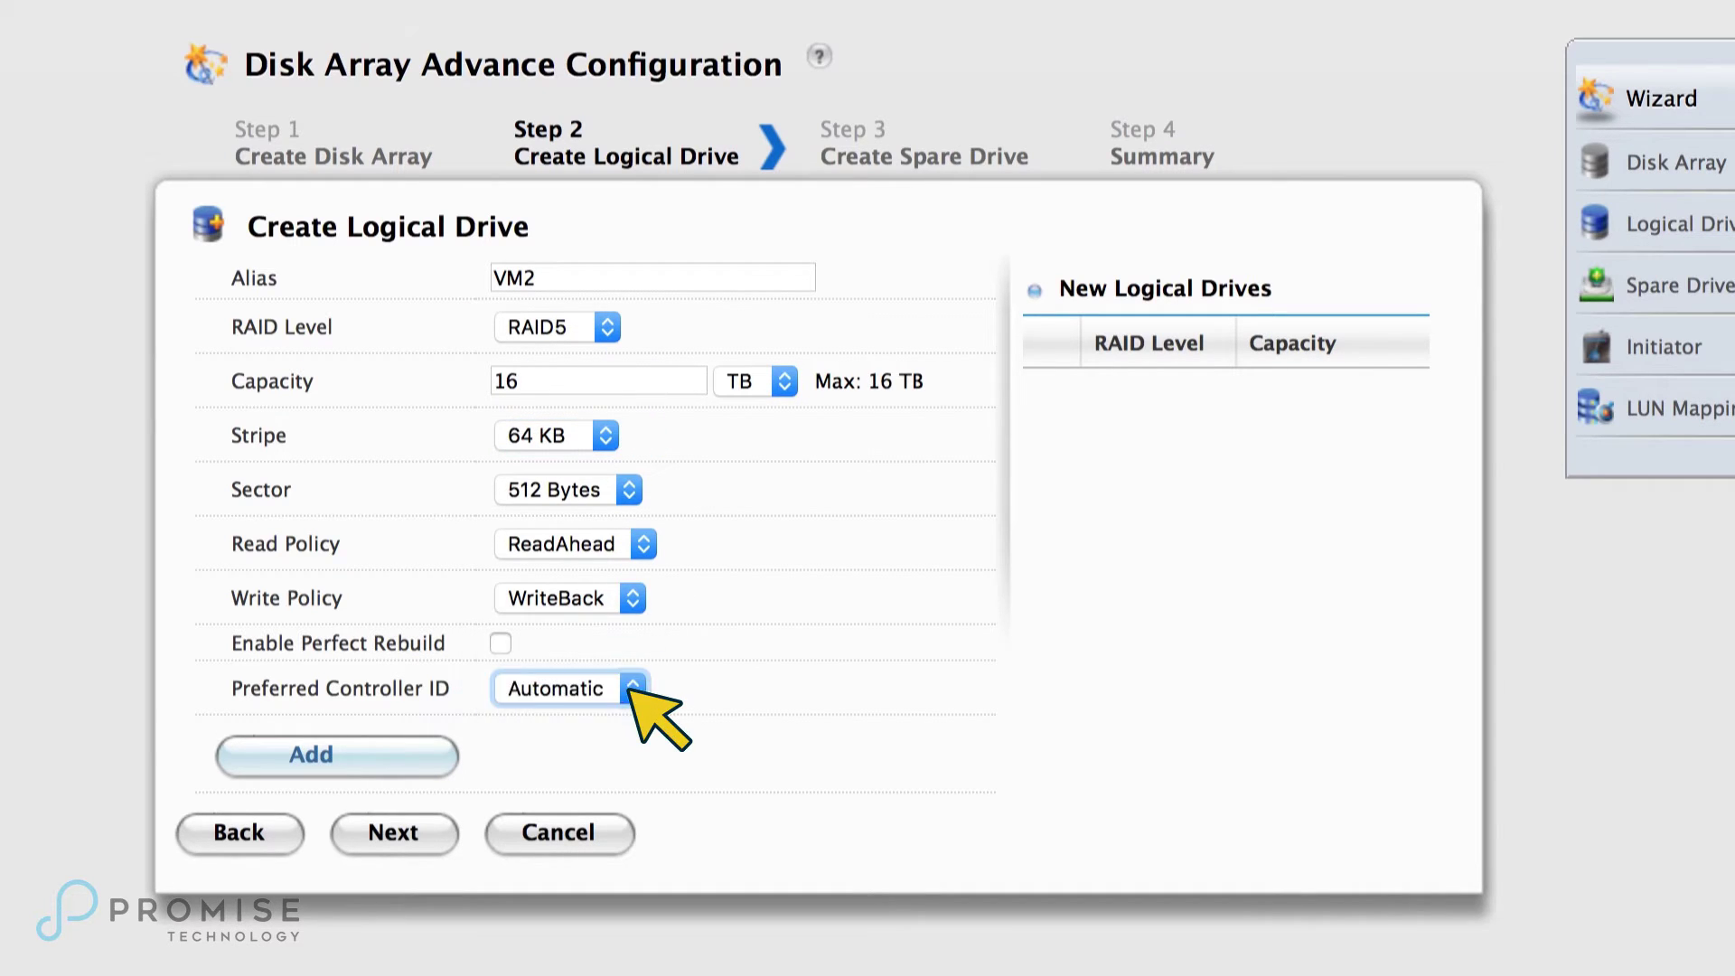
pyautogui.click(500, 643)
pyautogui.click(407, 755)
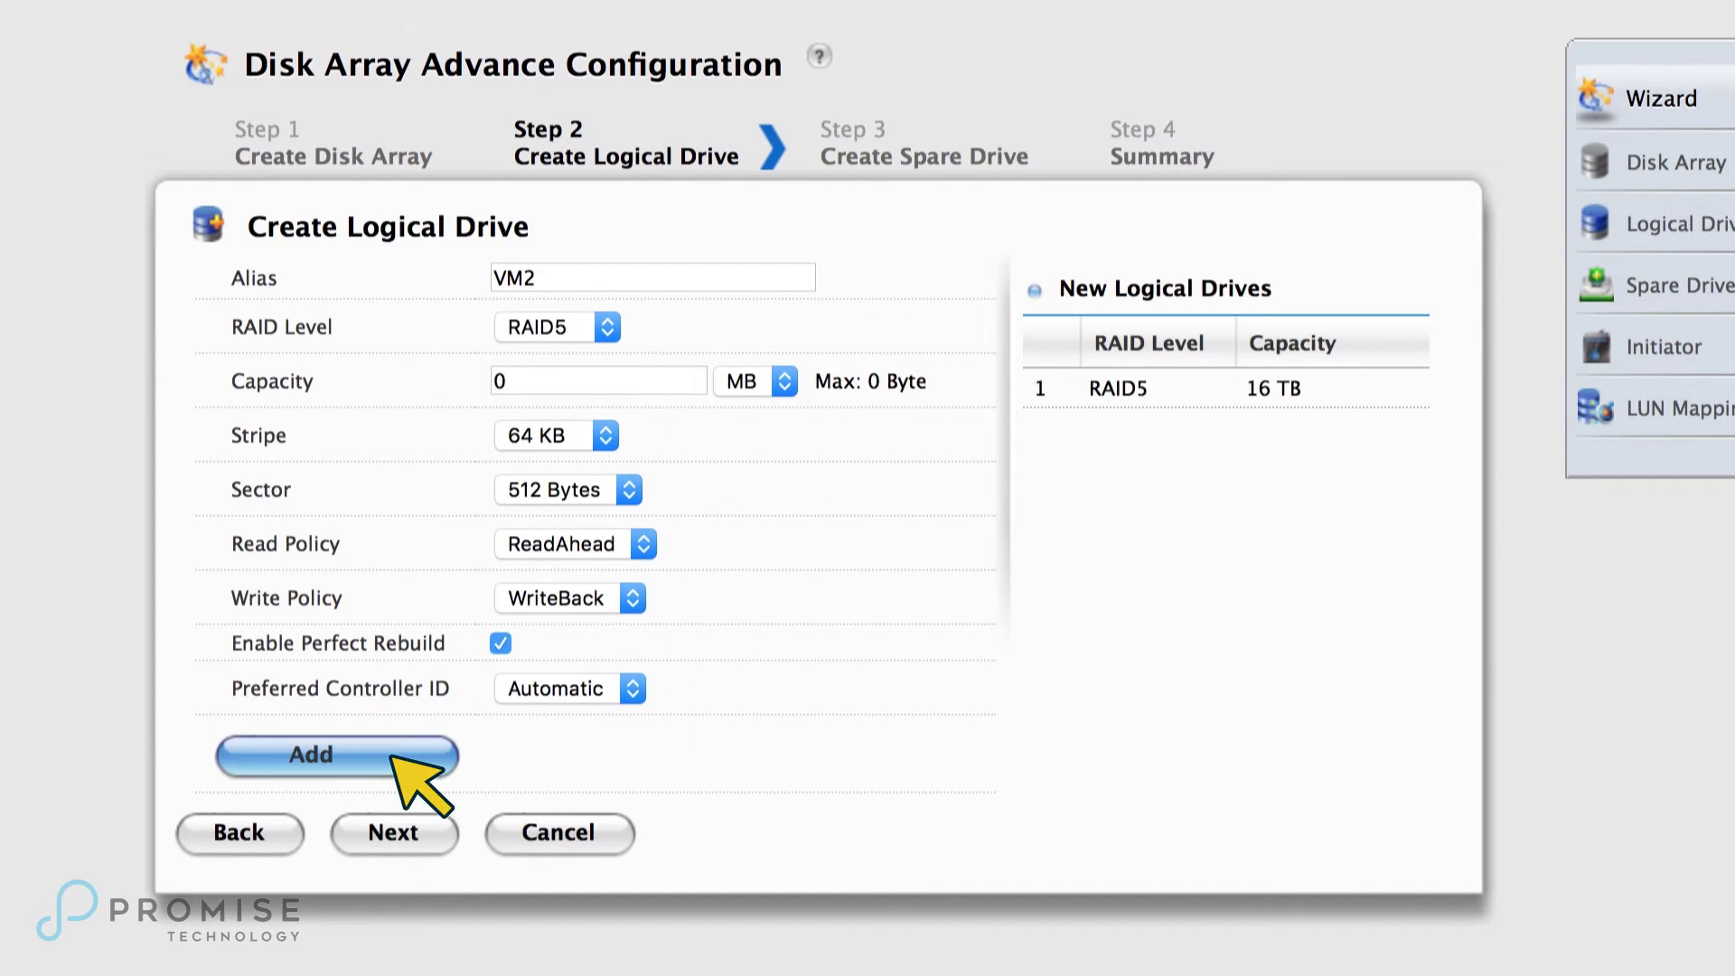
pyautogui.click(434, 837)
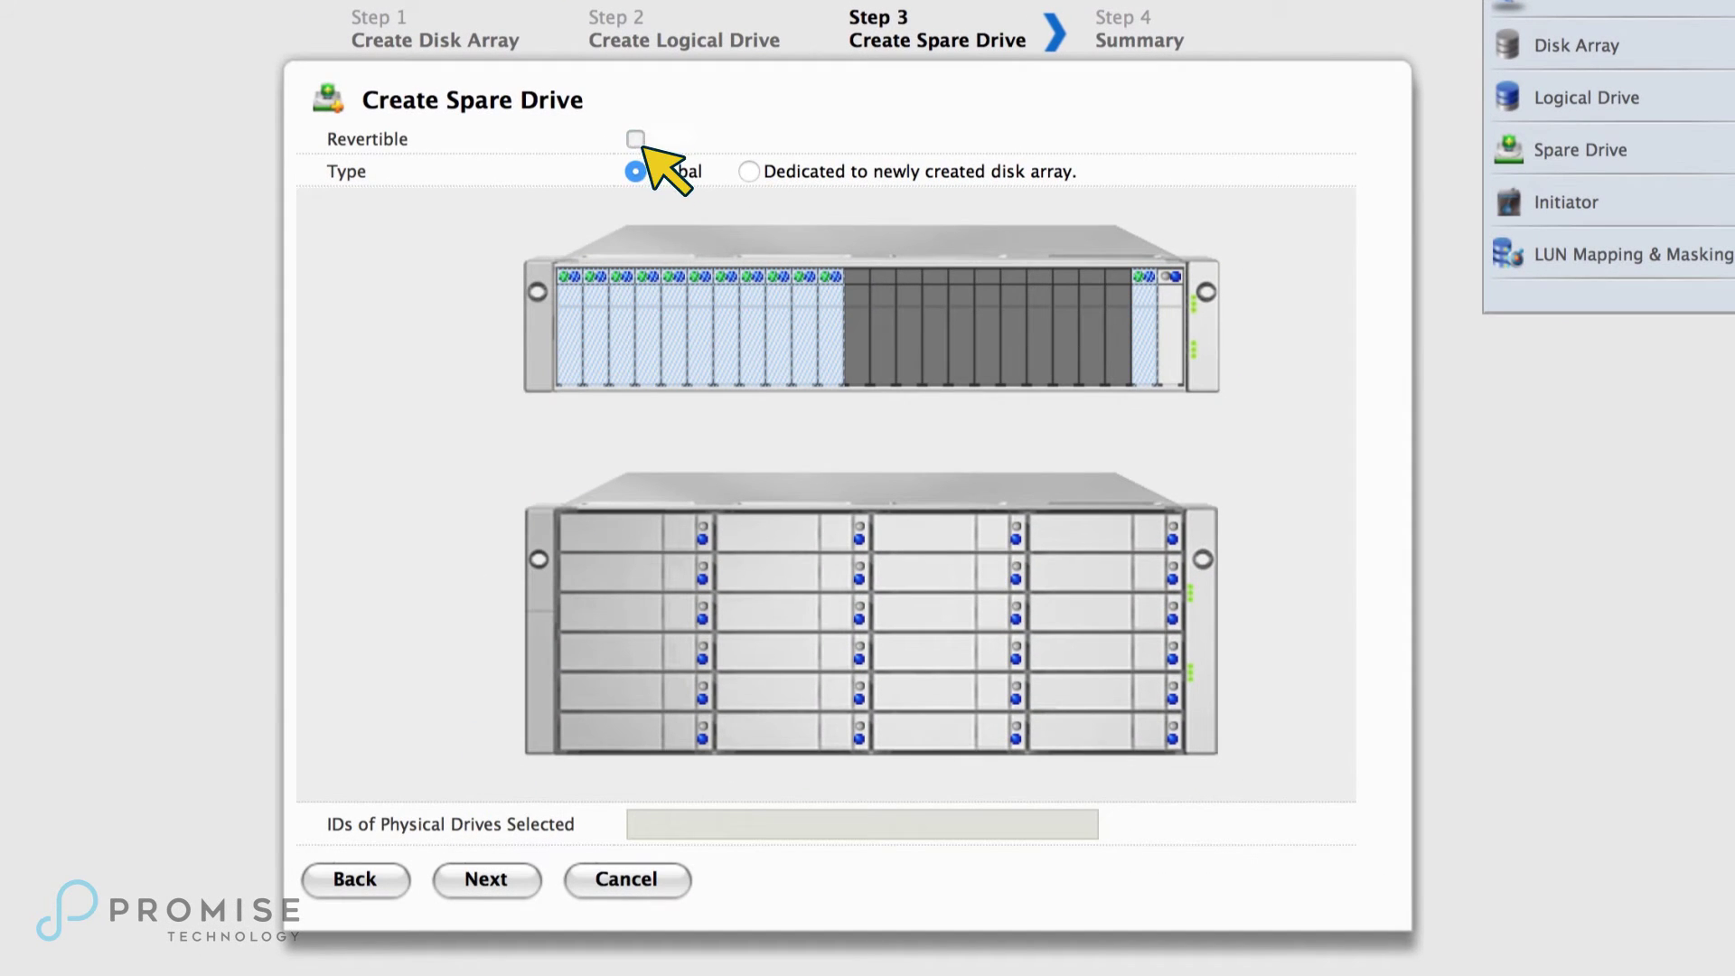
# - Make drive 24 a revertible dedicated spare for the new array
pyautogui.click(635, 139)
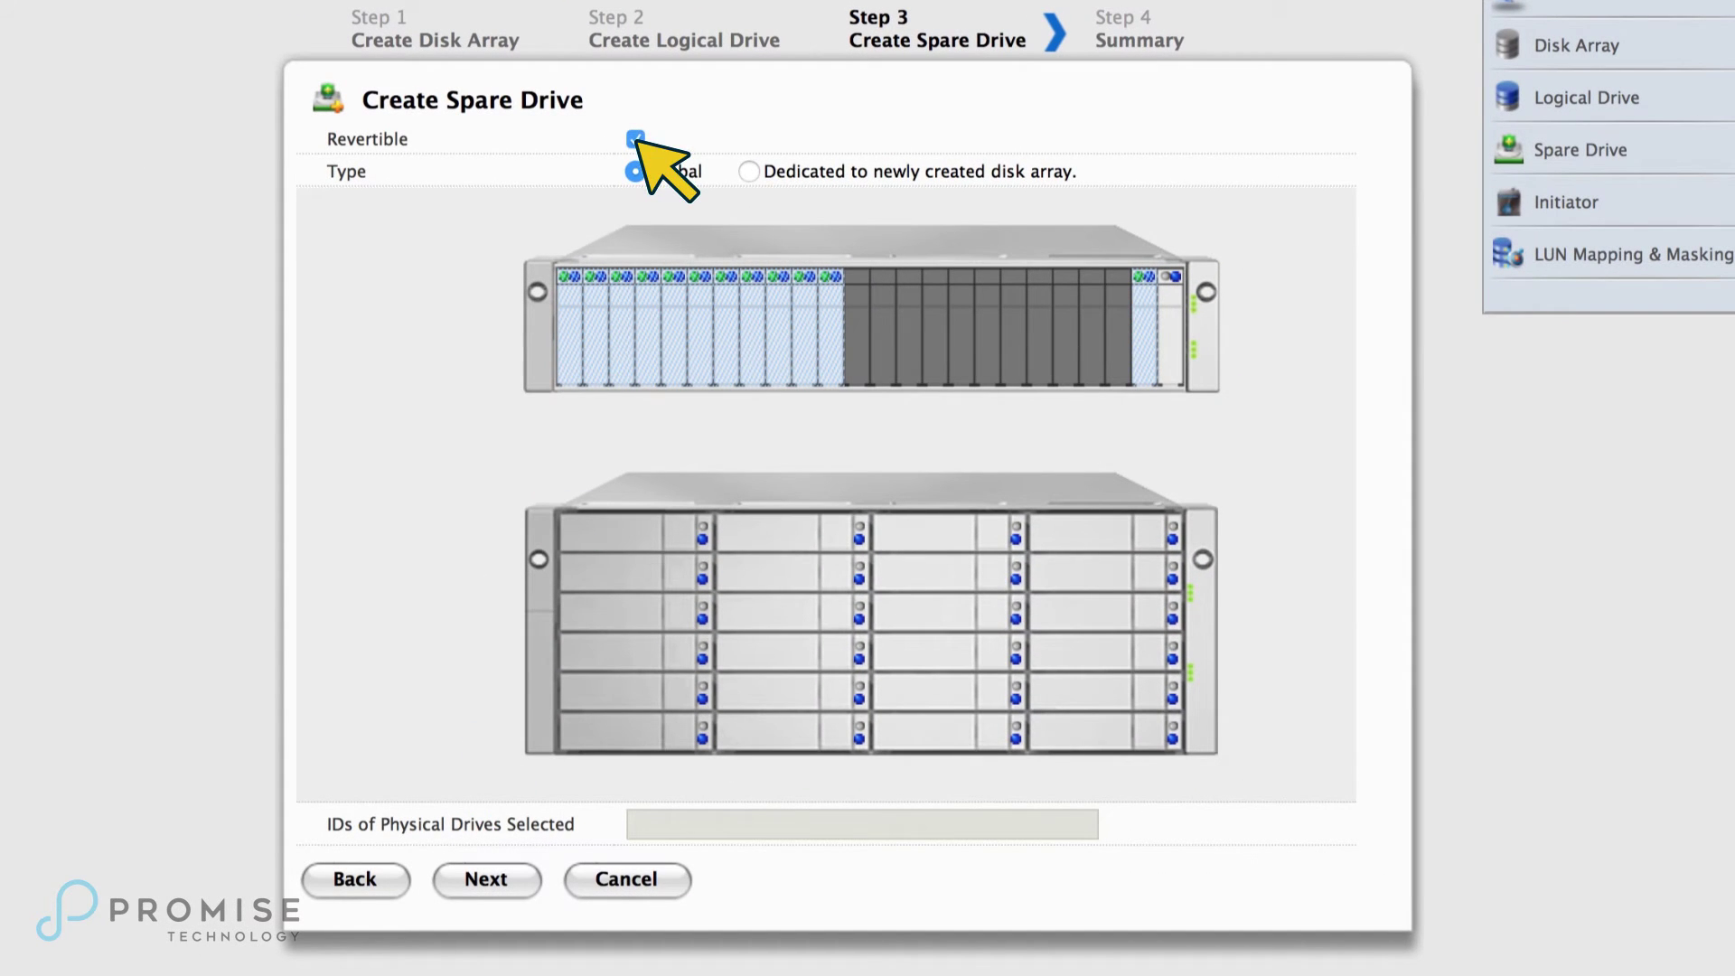
pyautogui.click(748, 172)
pyautogui.click(1172, 330)
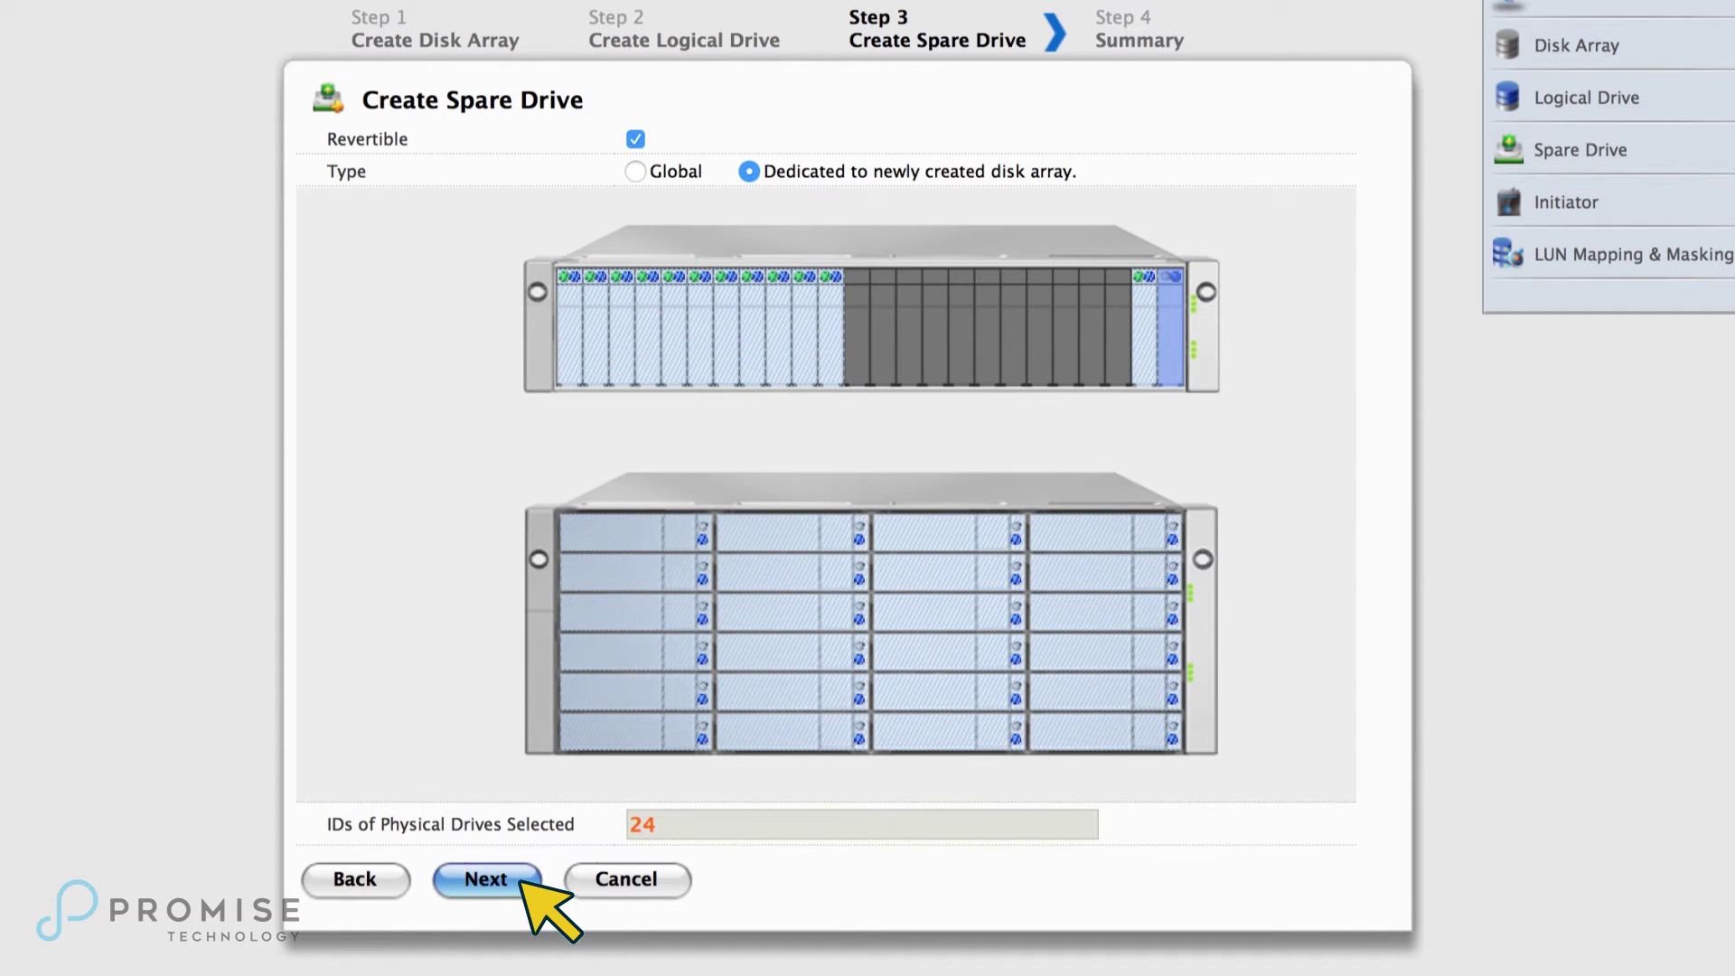
# - Review the summary, submit the VMSSD2 array, and return to the wizard start page
pyautogui.click(488, 880)
pyautogui.scroll(3, 524, 881)
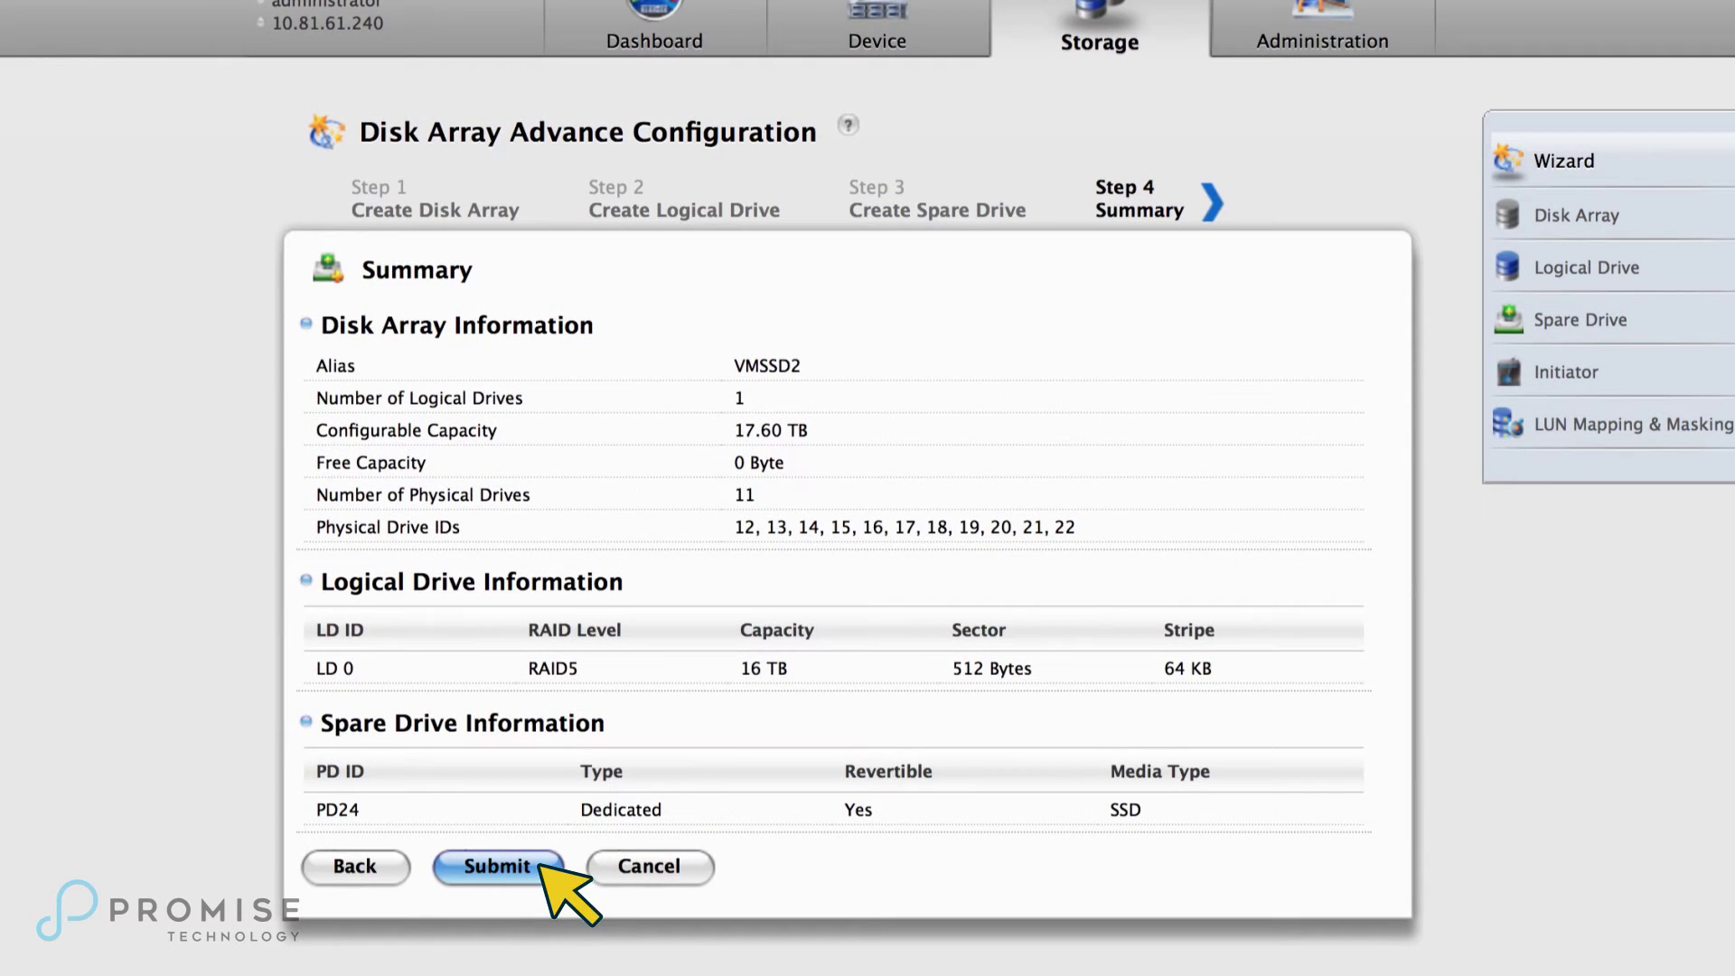
pyautogui.click(540, 865)
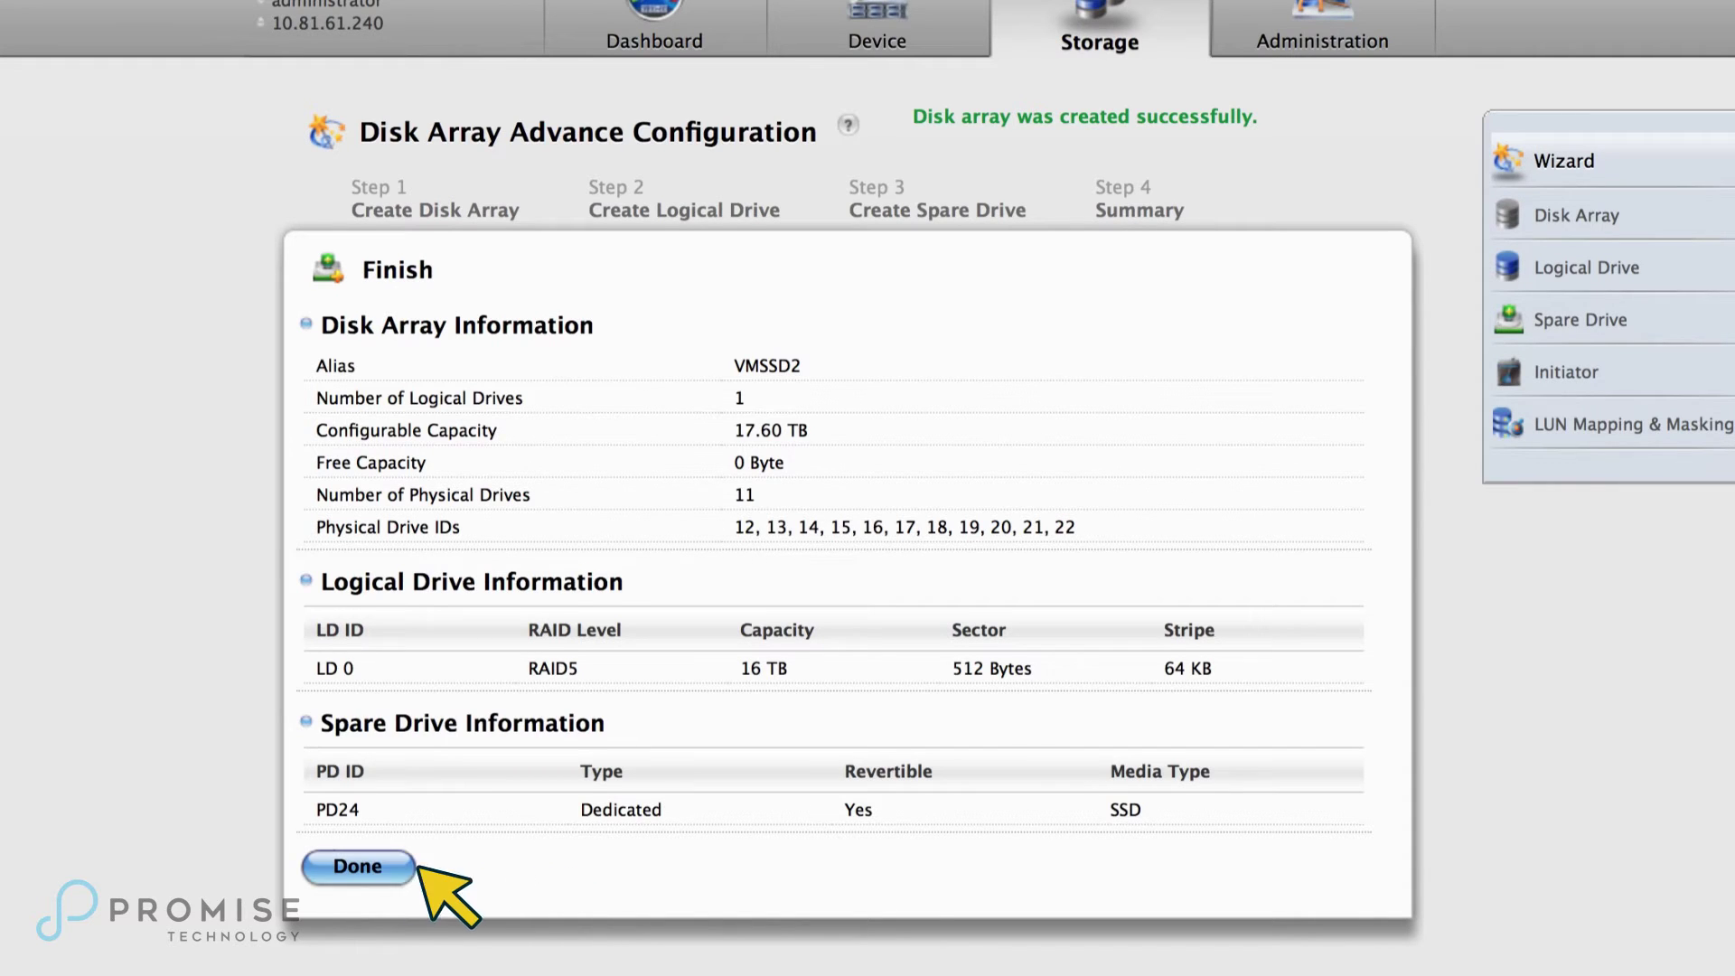
pyautogui.click(390, 868)
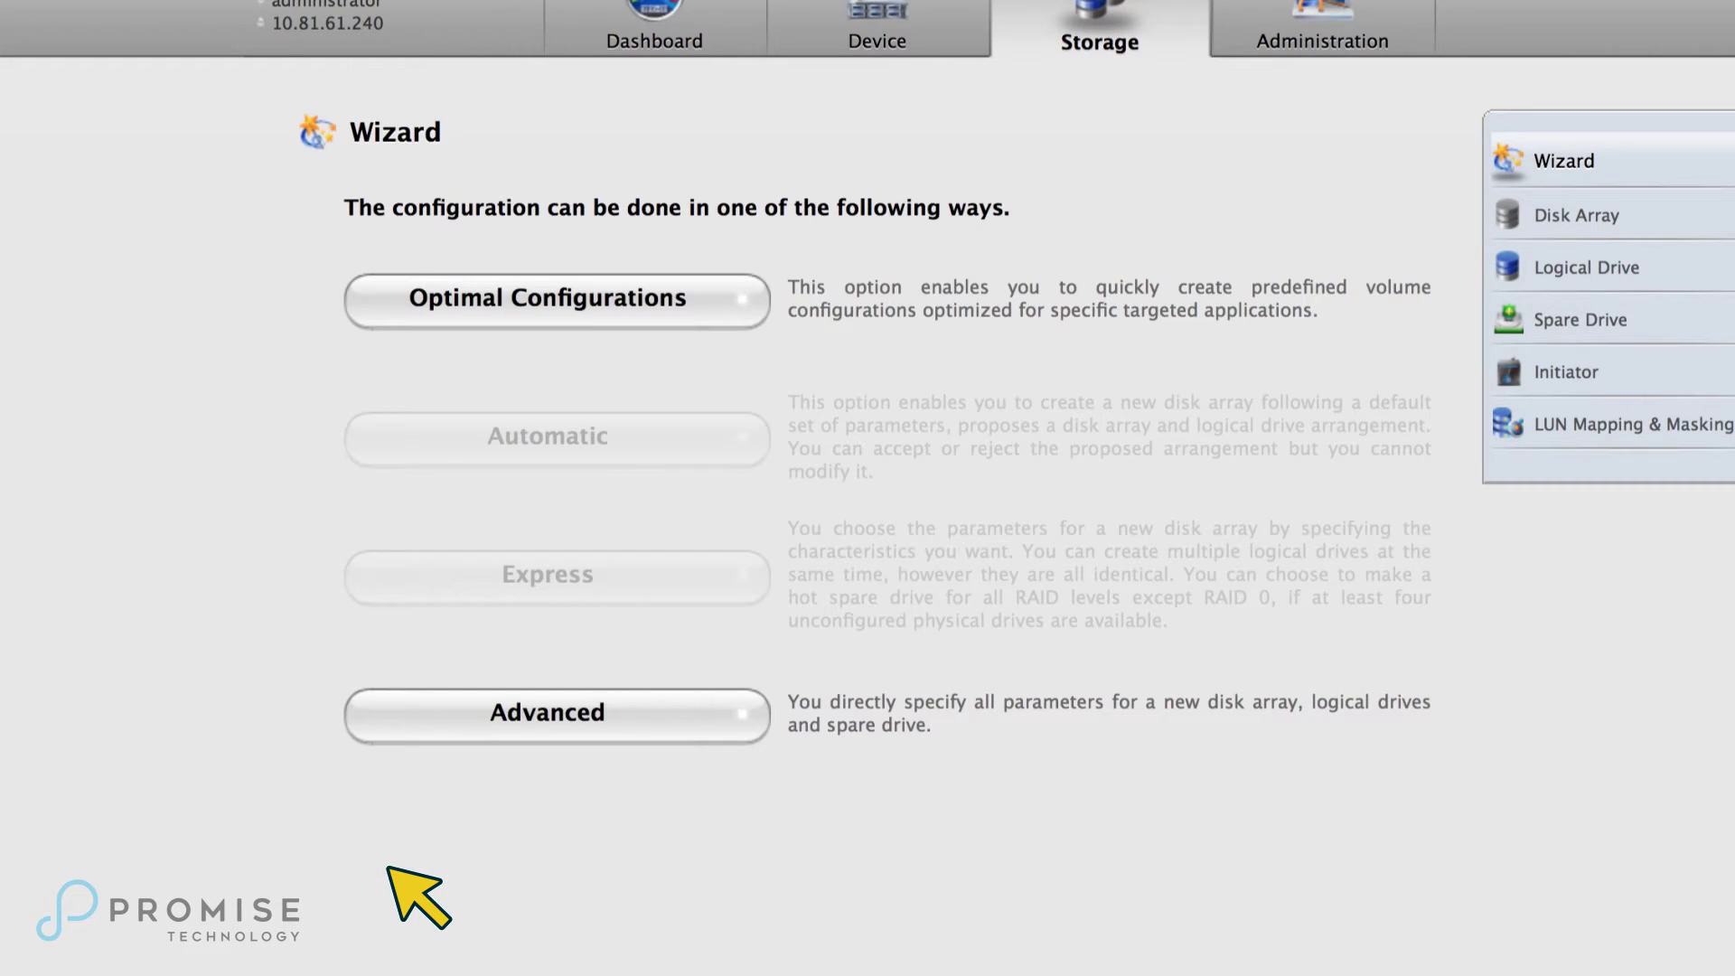
# - Start a new Advanced disk array with Hard Disk Drive media and alias 'HDD DATA Storage'
pyautogui.click(583, 713)
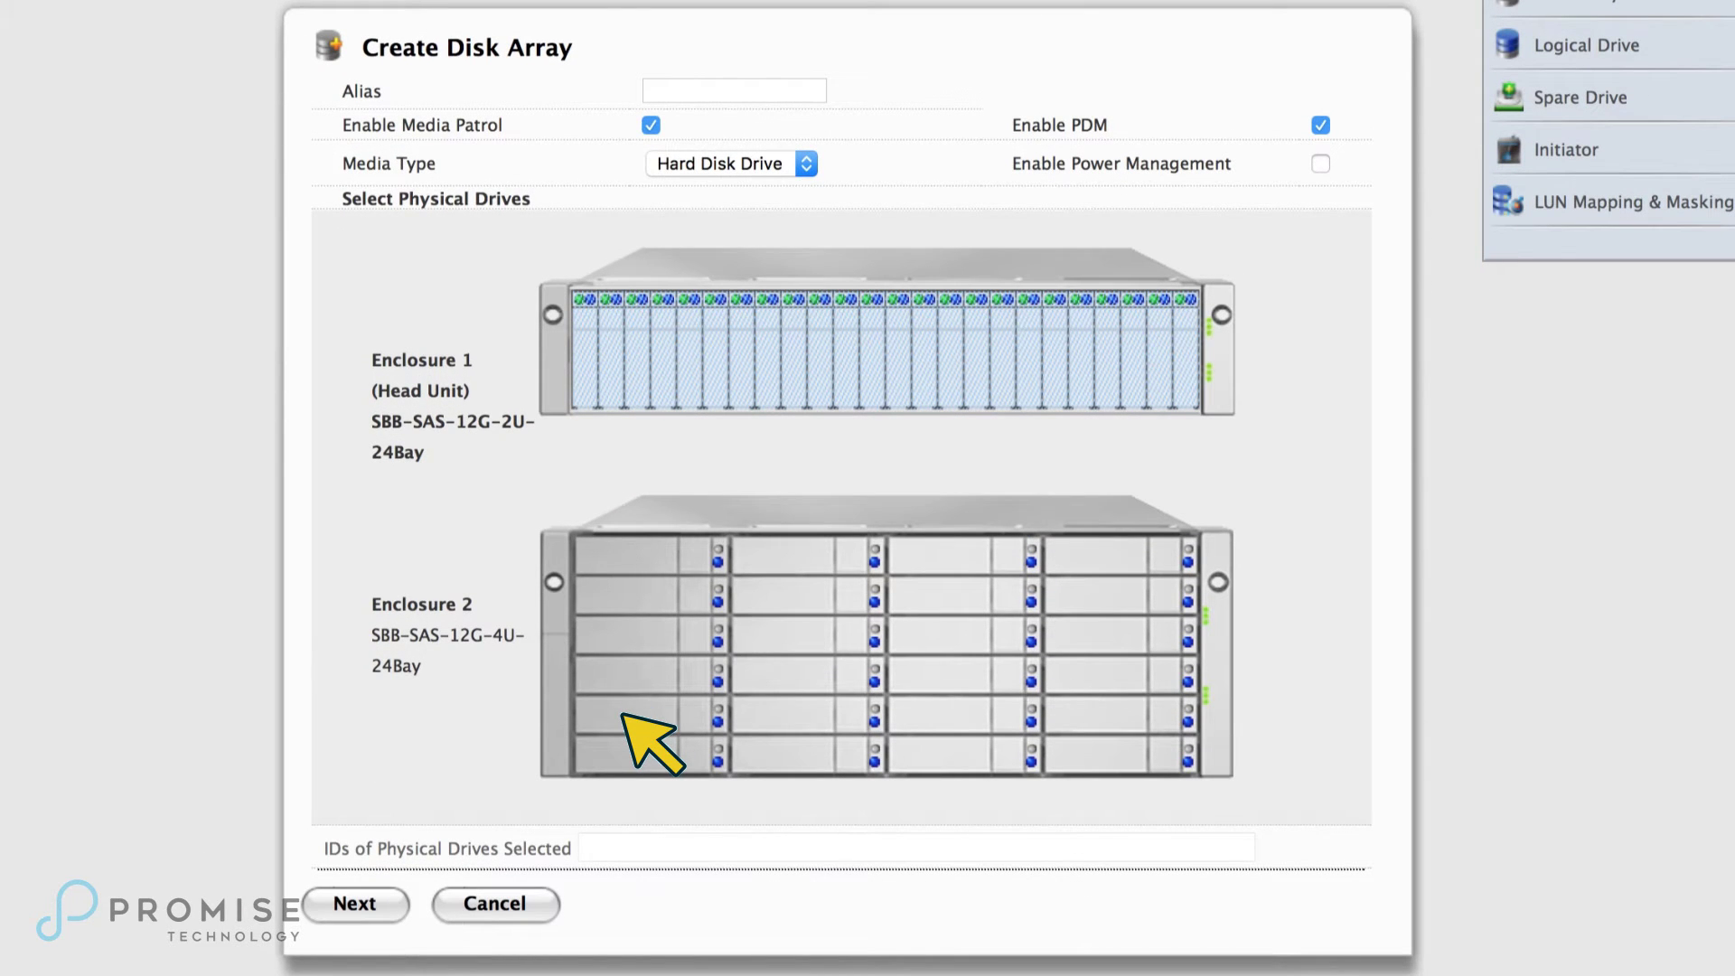
pyautogui.click(806, 162)
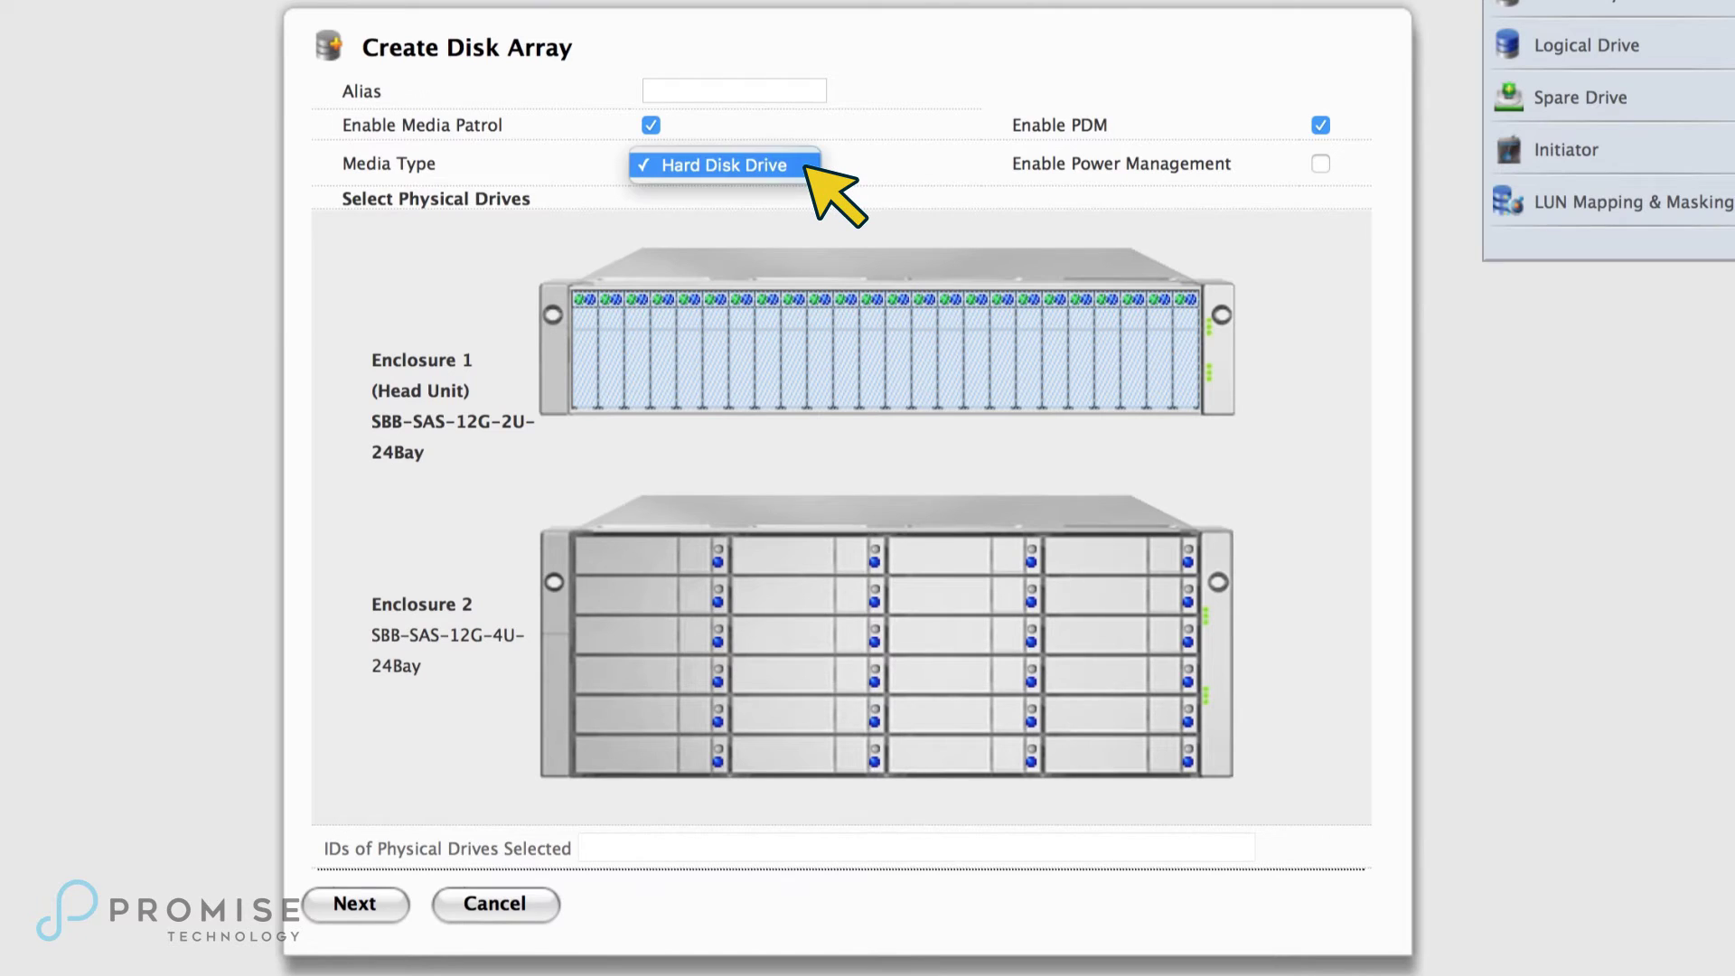
pyautogui.click(807, 166)
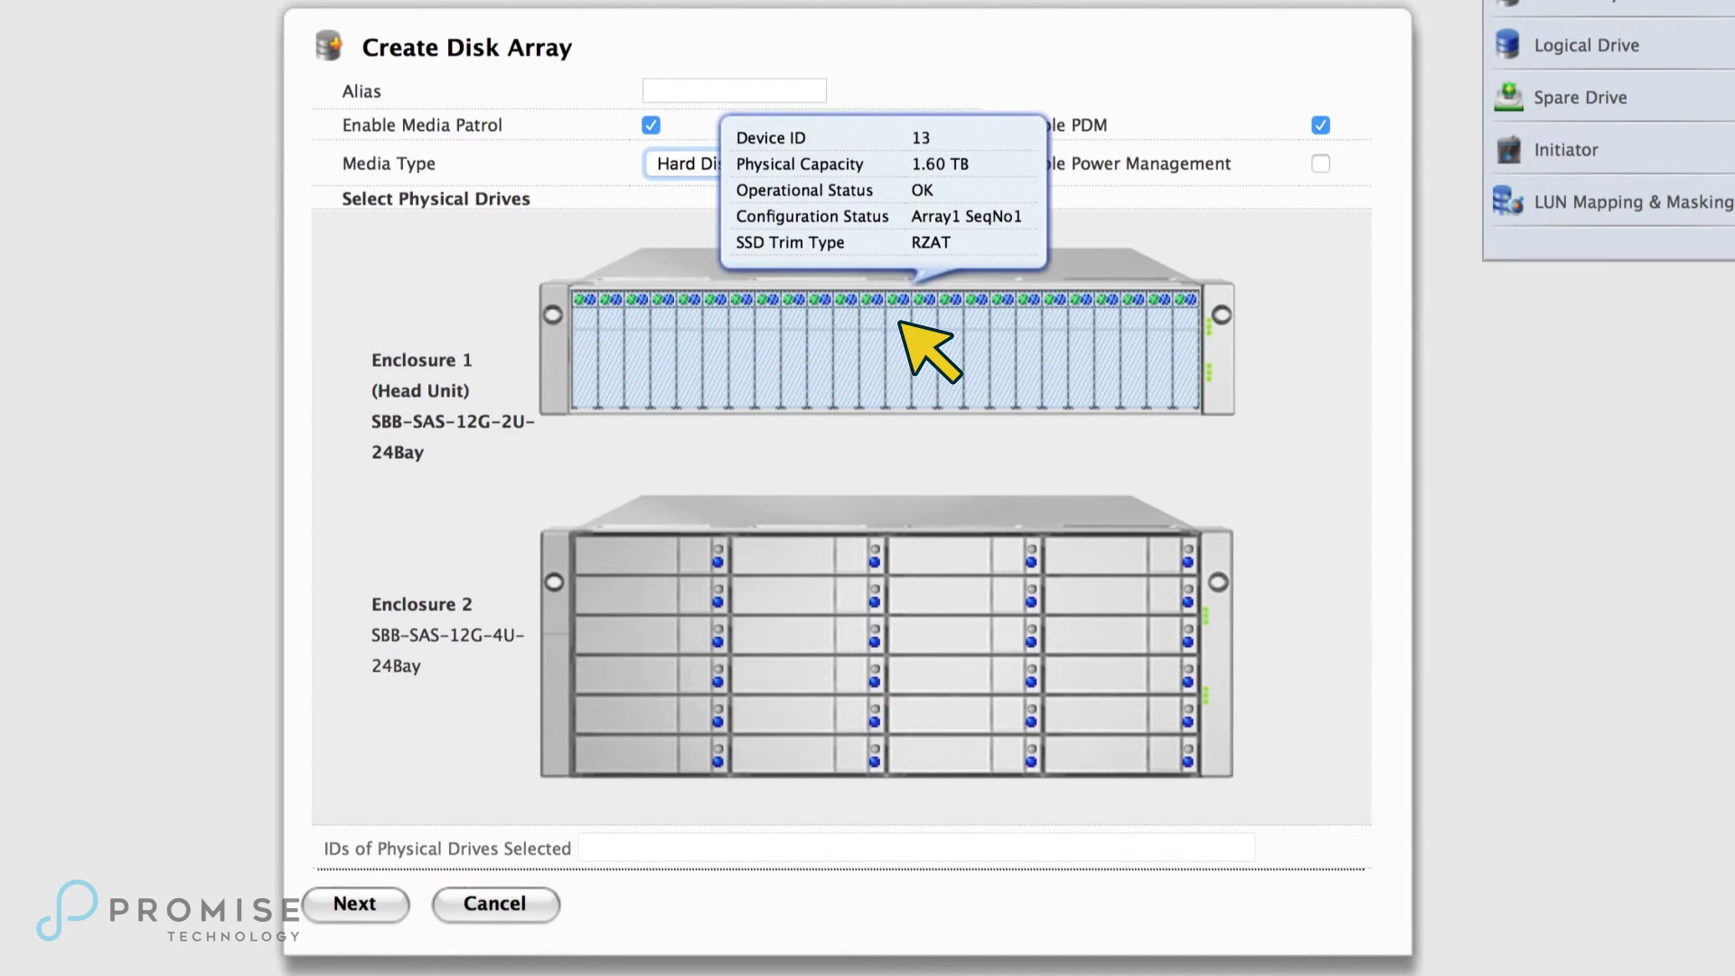
pyautogui.click(813, 90)
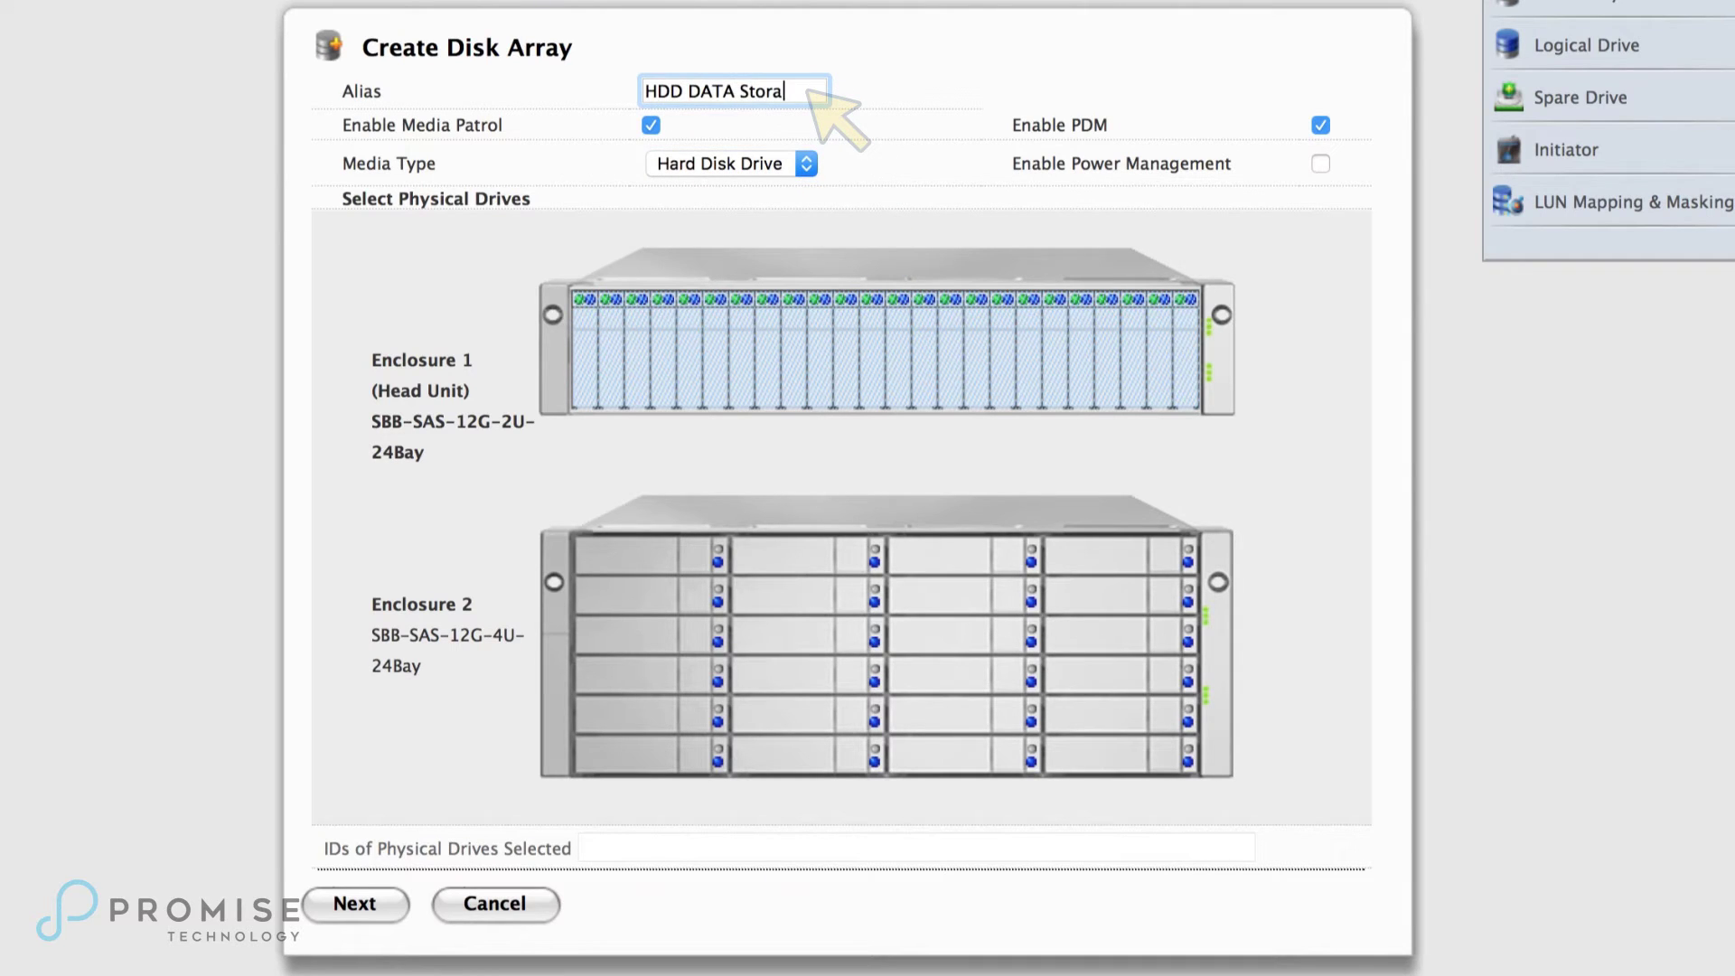
# - Select drives 25 through 36 in Enclosure 2 and continue to logical drive setup
pyautogui.click(637, 555)
pyautogui.click(795, 553)
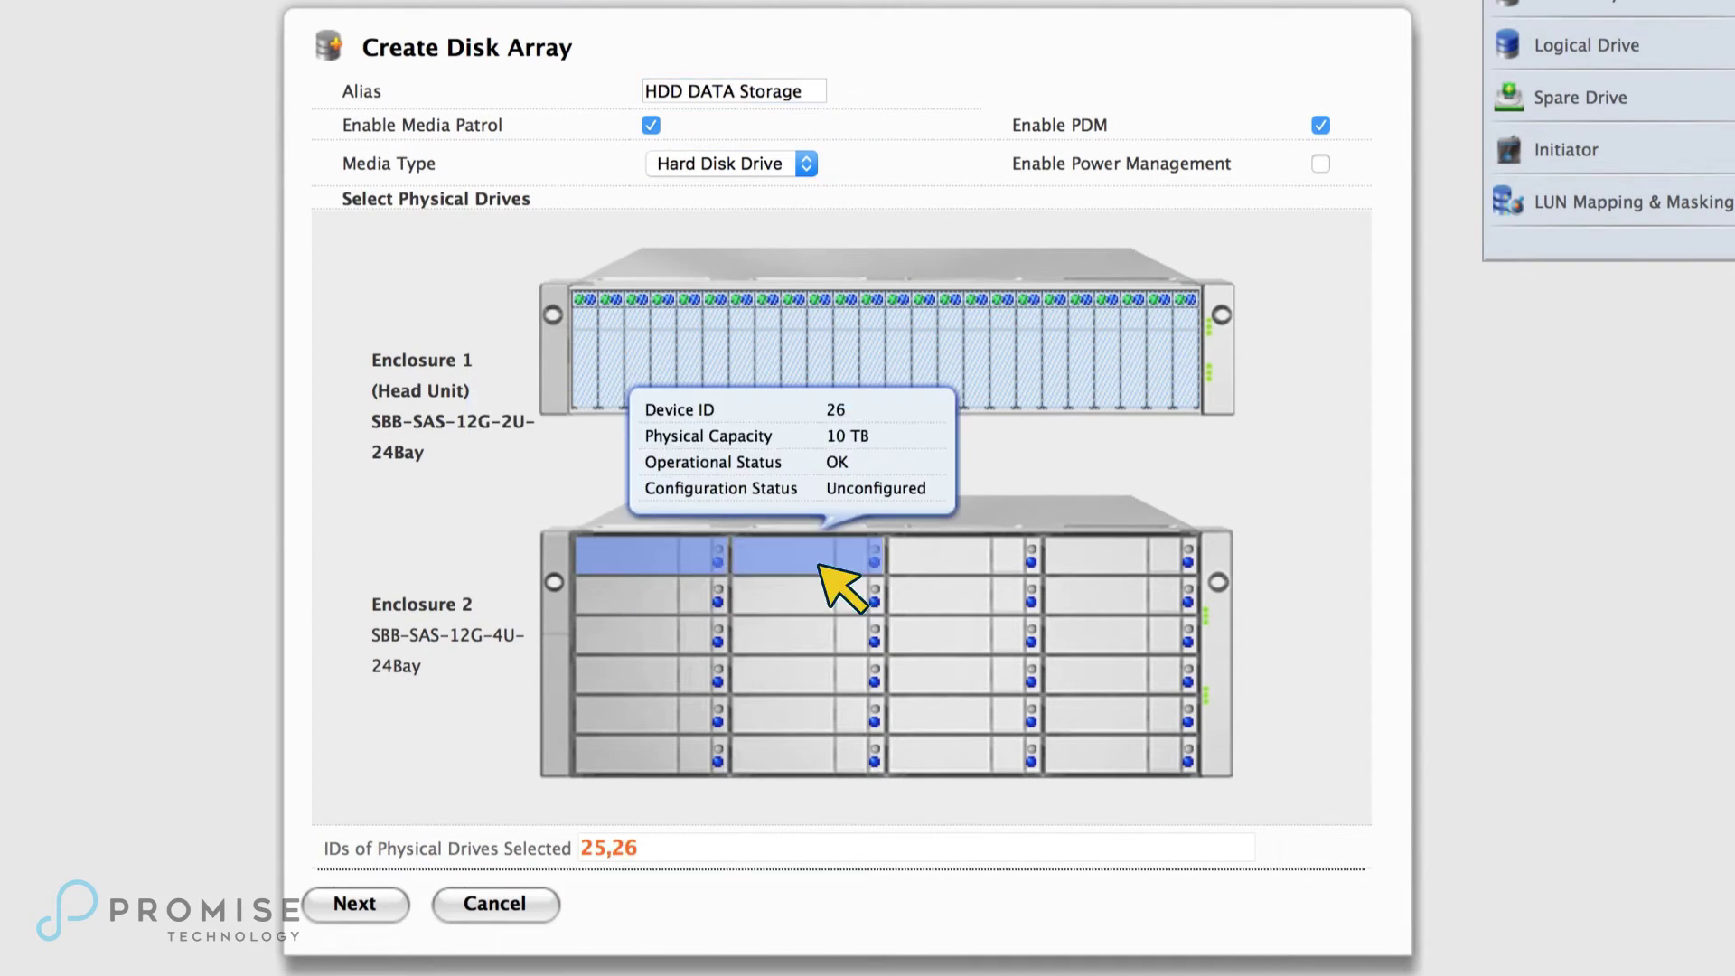
pyautogui.click(975, 560)
pyautogui.click(1123, 556)
pyautogui.click(669, 596)
pyautogui.click(768, 596)
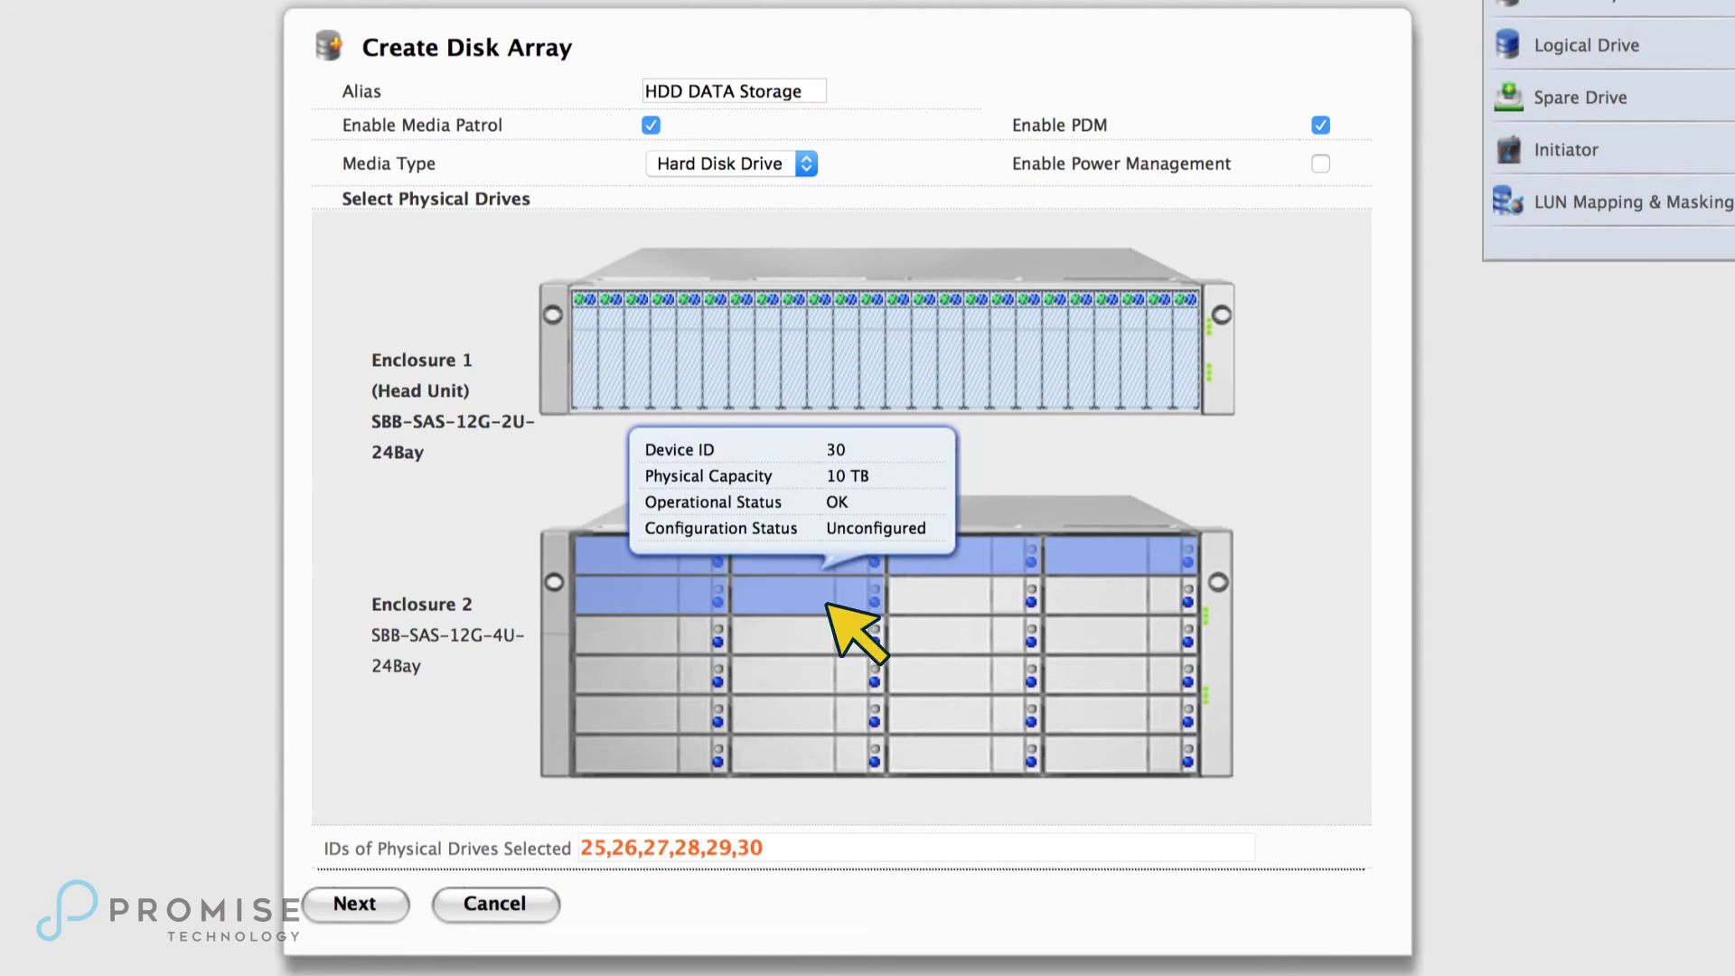
pyautogui.click(958, 596)
pyautogui.click(1140, 596)
pyautogui.click(660, 635)
pyautogui.click(750, 635)
pyautogui.click(993, 637)
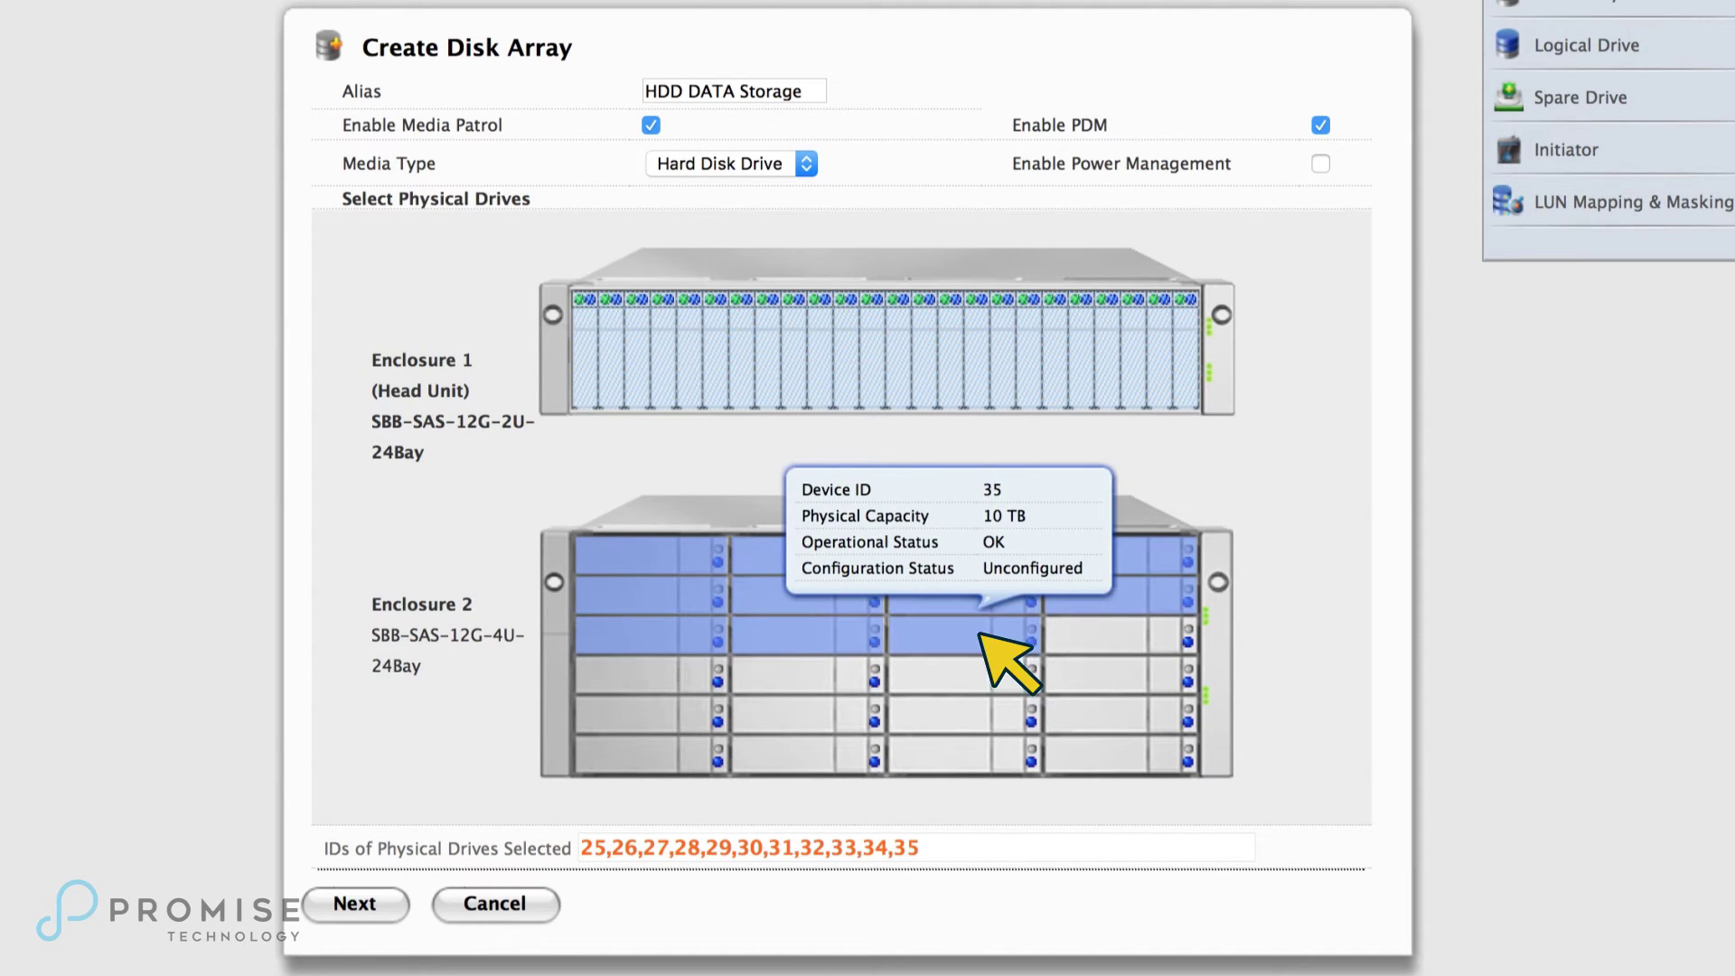
pyautogui.click(1137, 634)
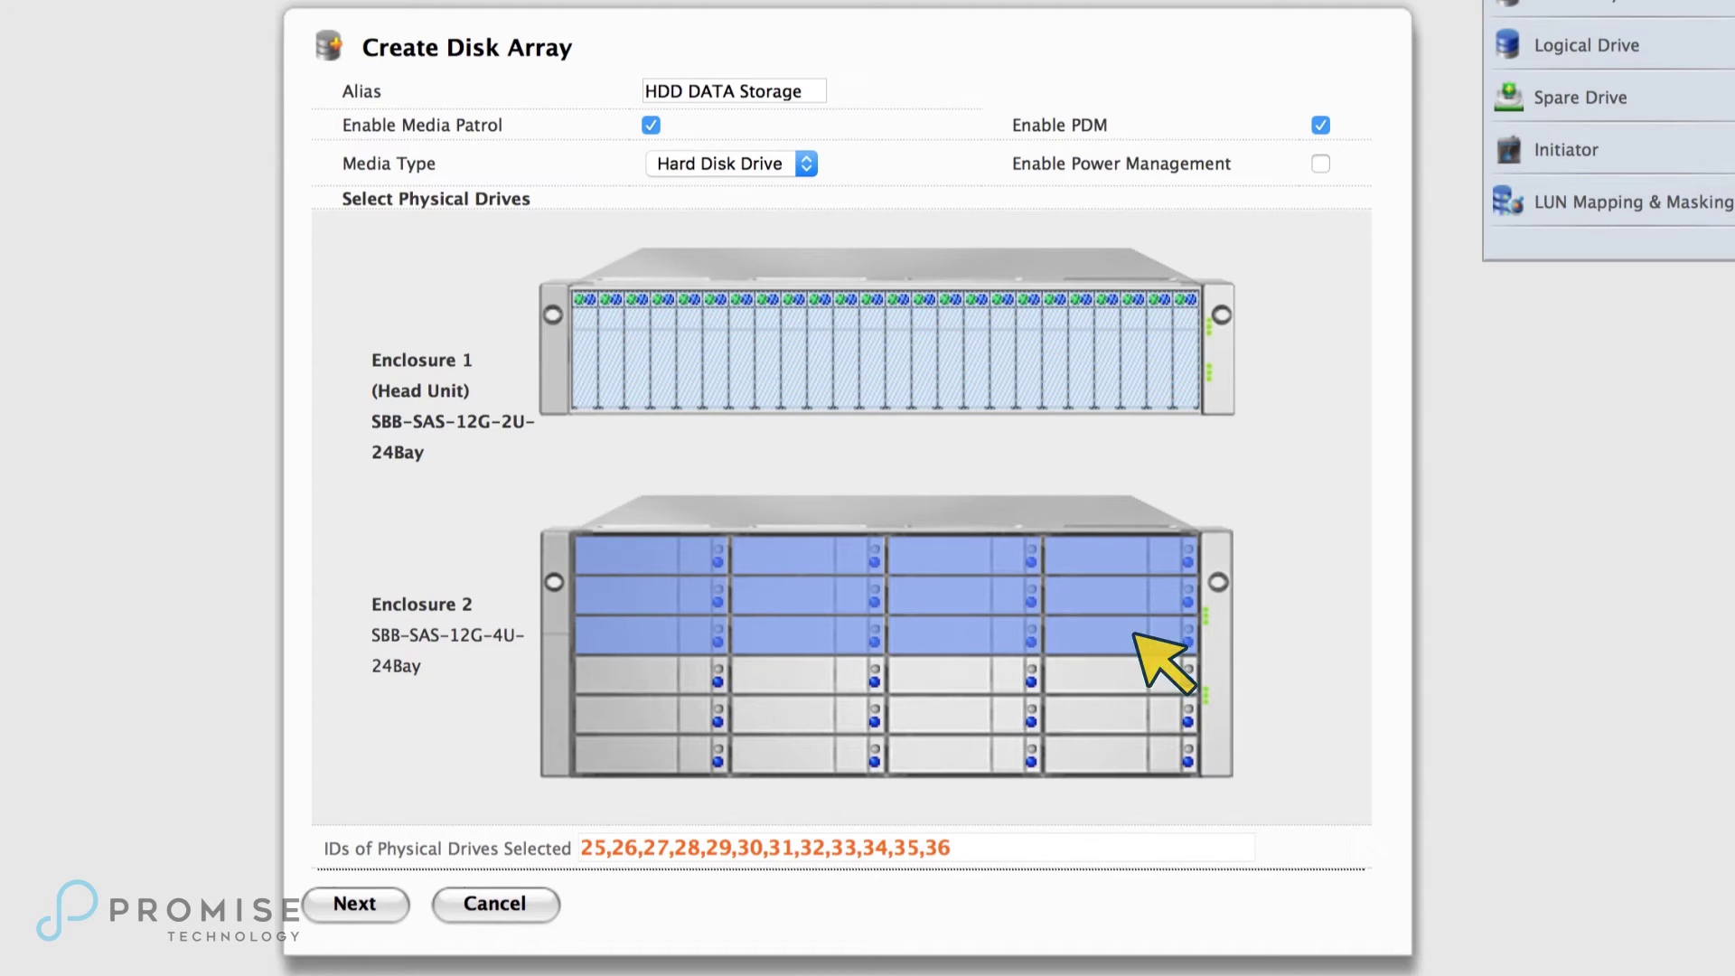
pyautogui.click(391, 906)
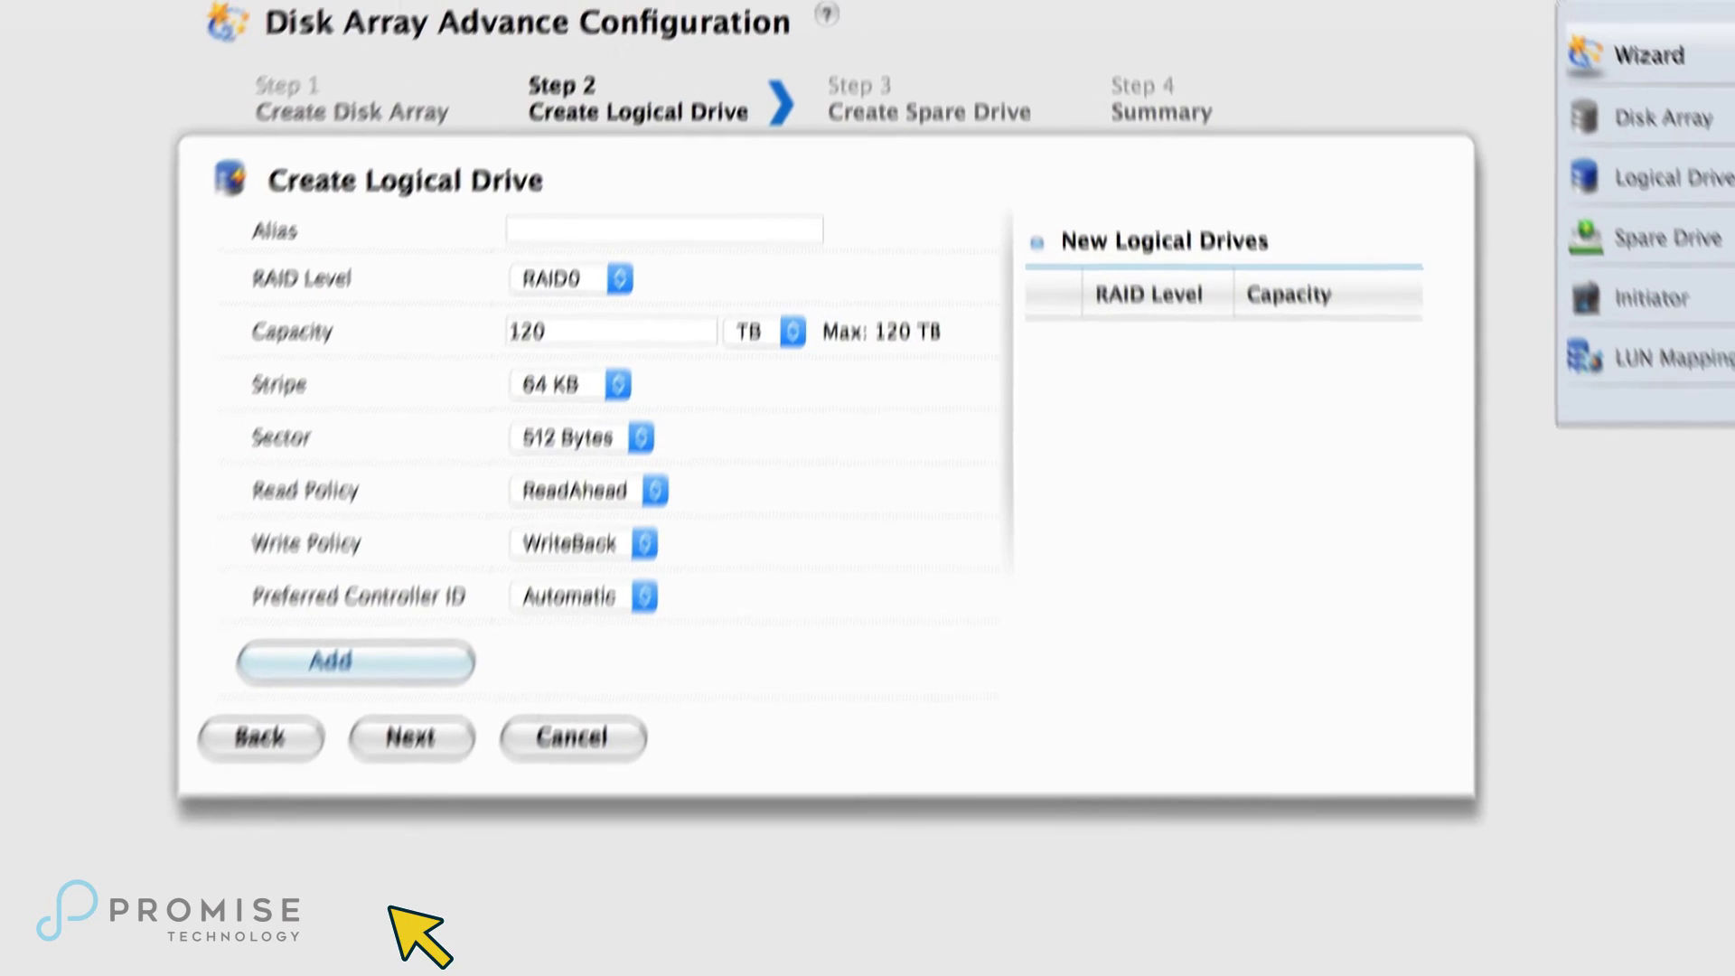
# - Add a 100 TB RAID6 logical drive named DATAStore1 with perfect rebuild enabled
pyautogui.click(614, 312)
pyautogui.click(623, 364)
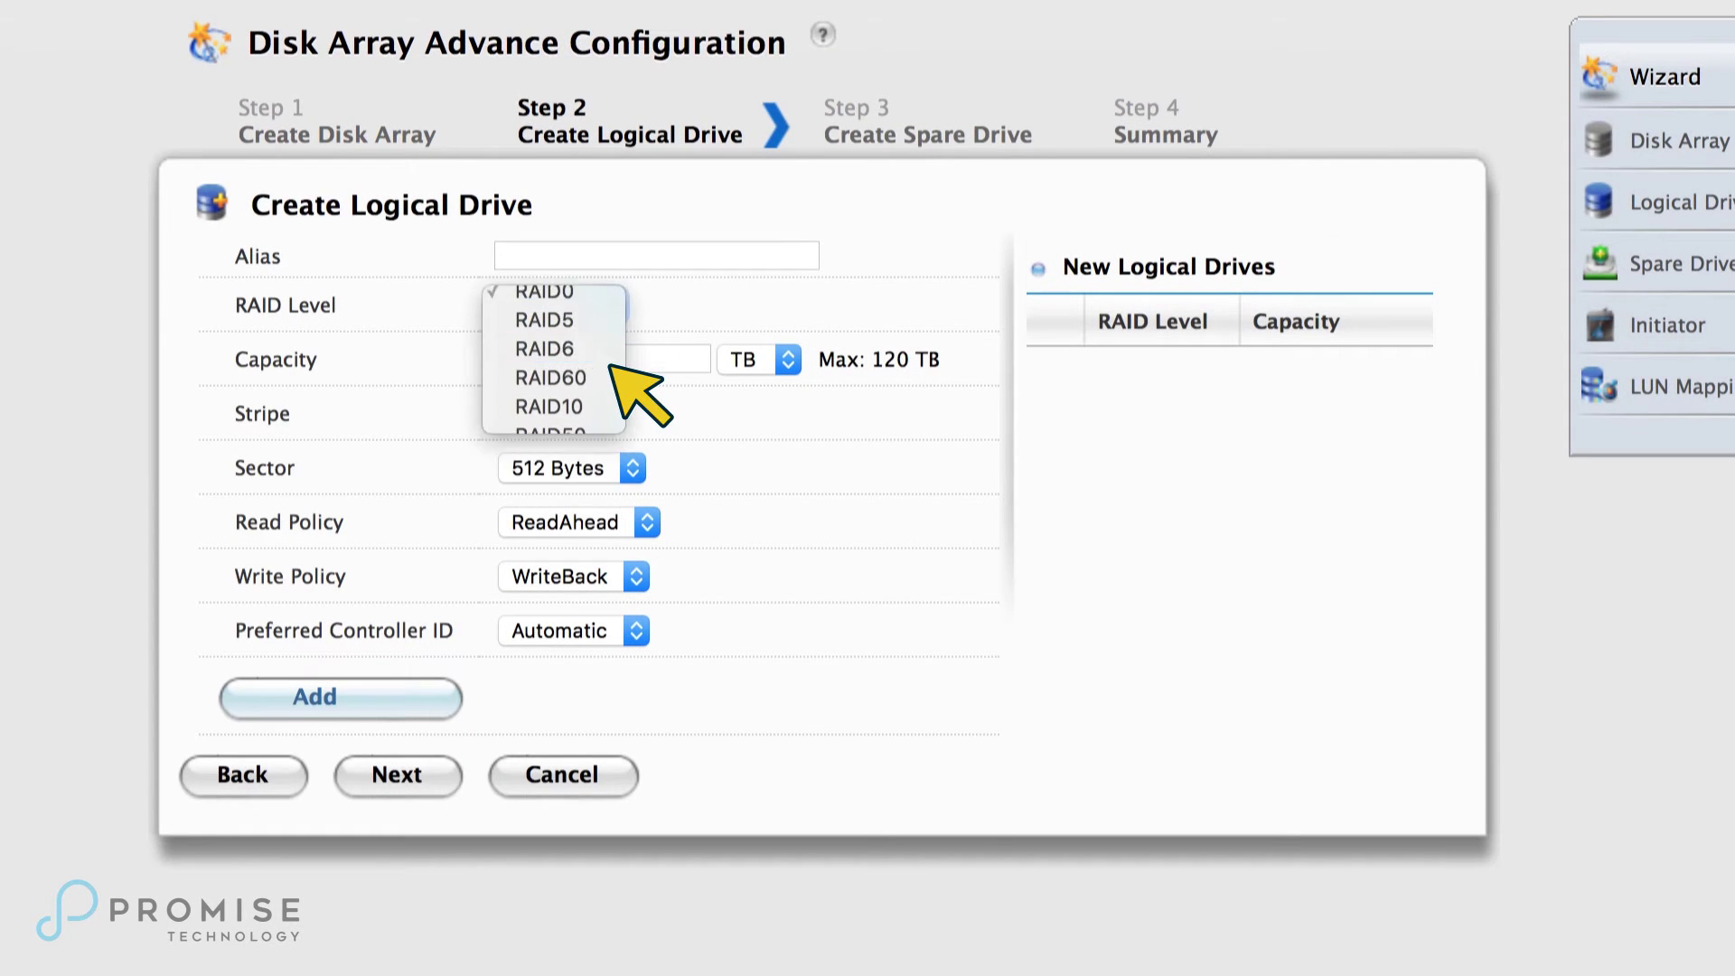
pyautogui.click(640, 257)
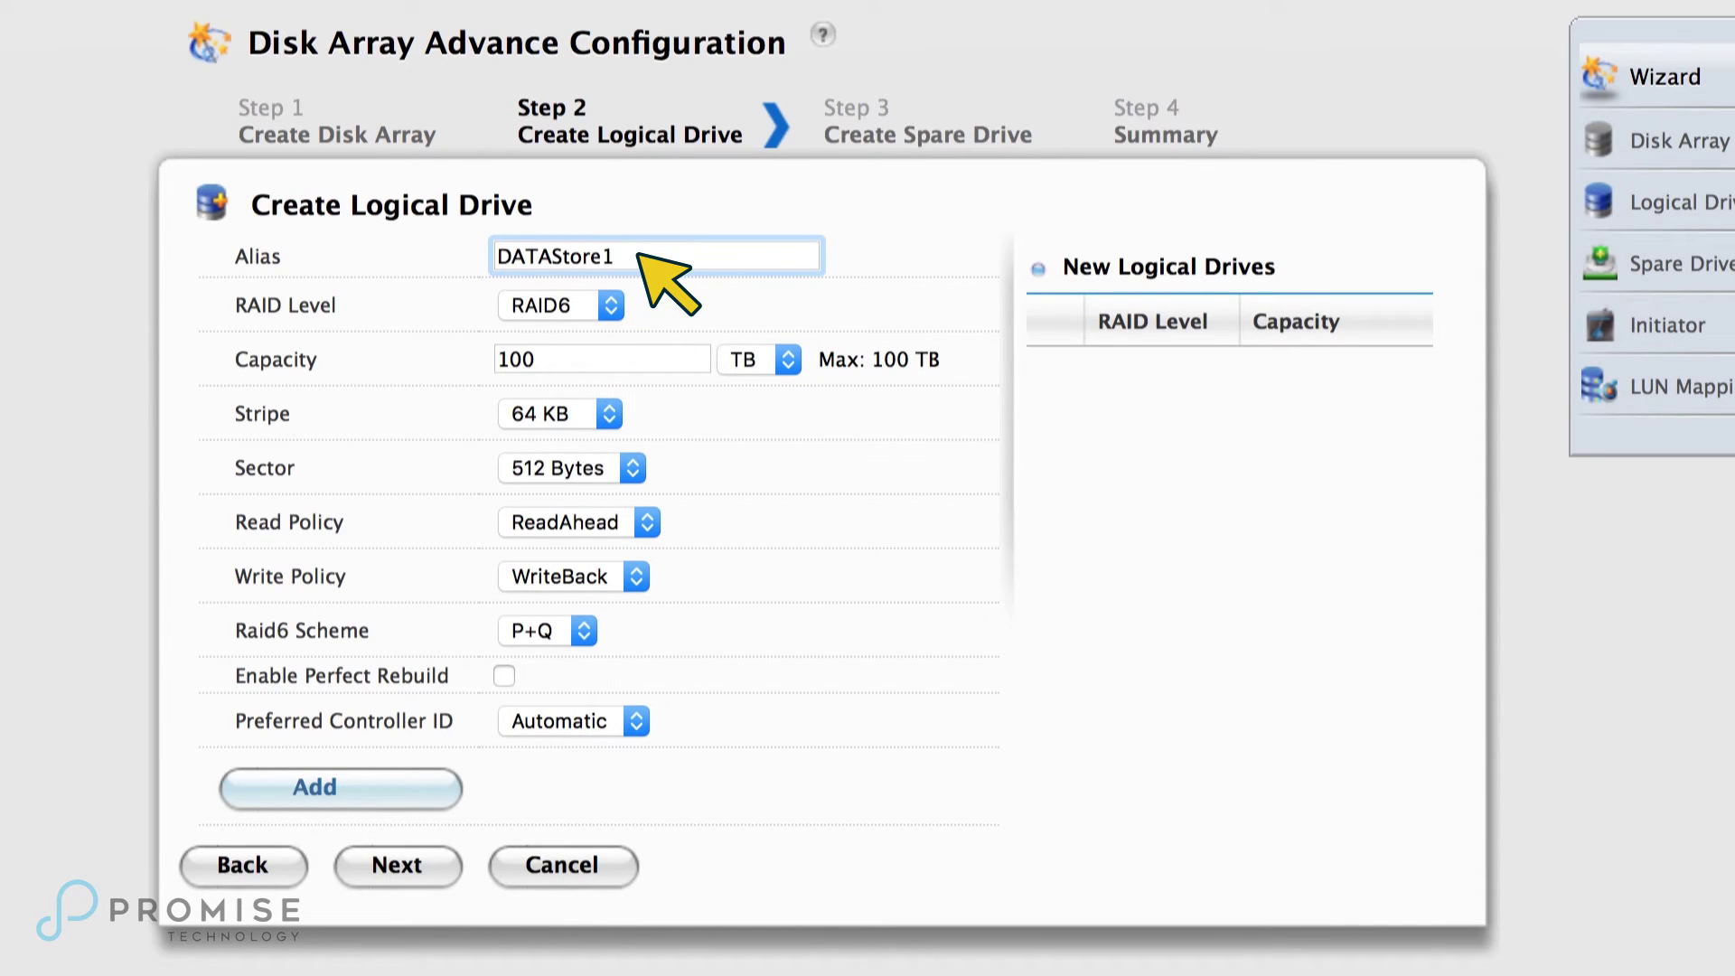
pyautogui.click(504, 676)
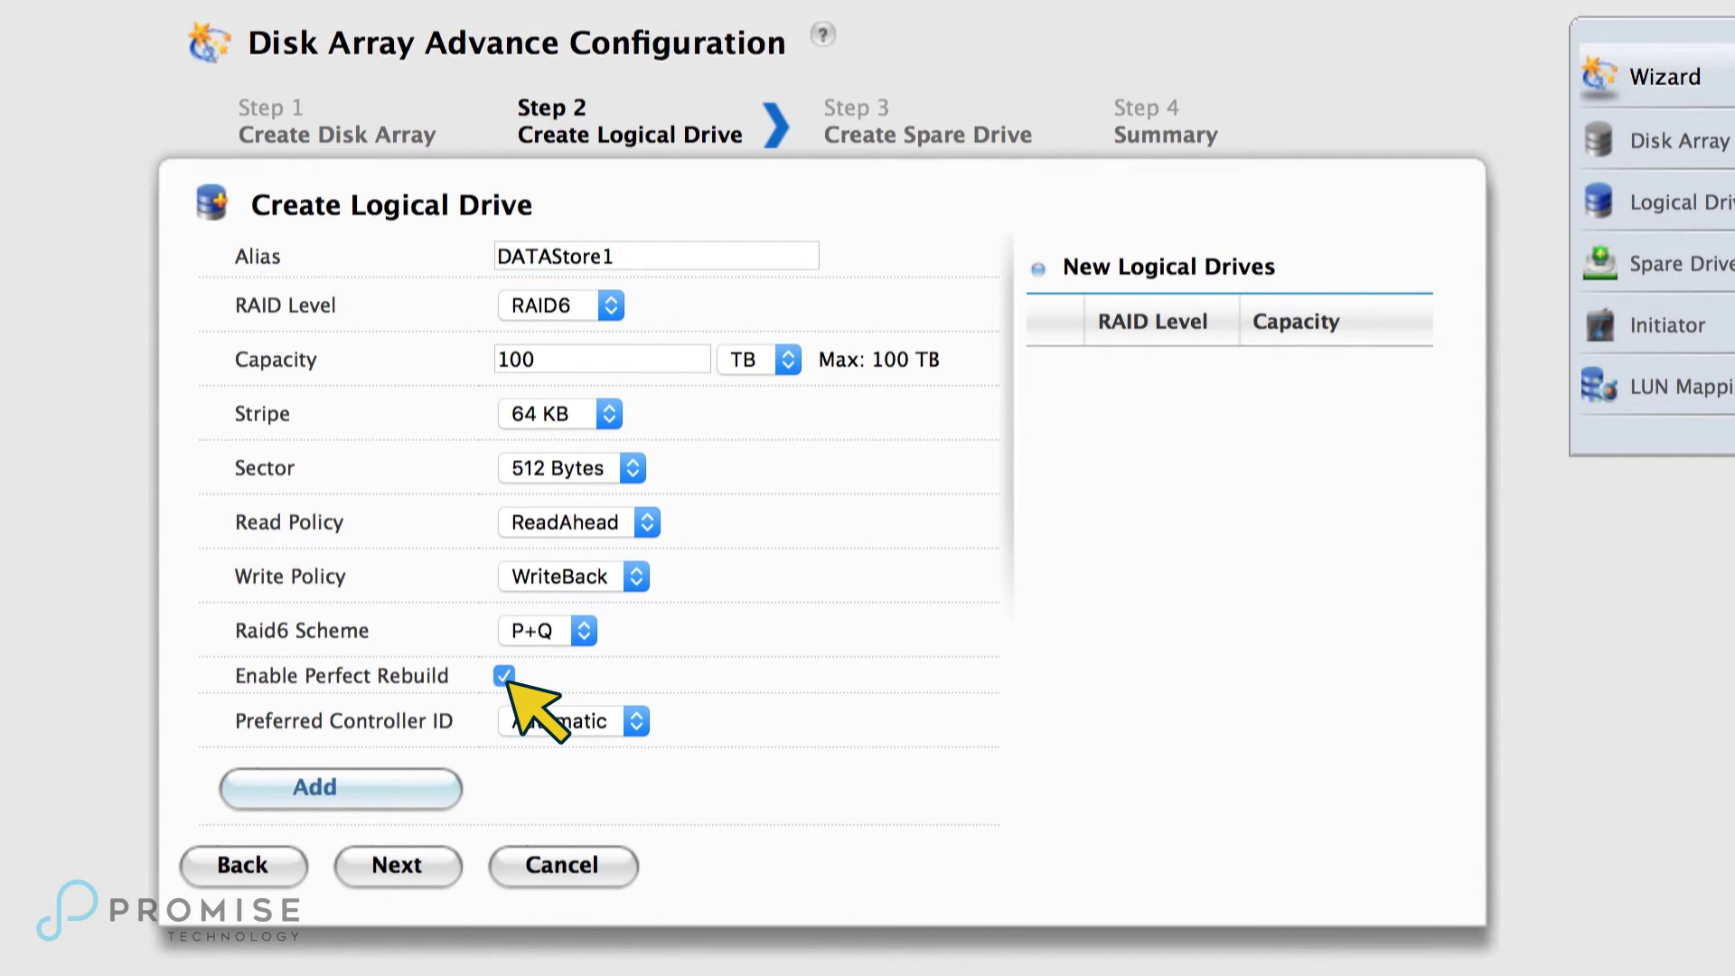
pyautogui.click(350, 788)
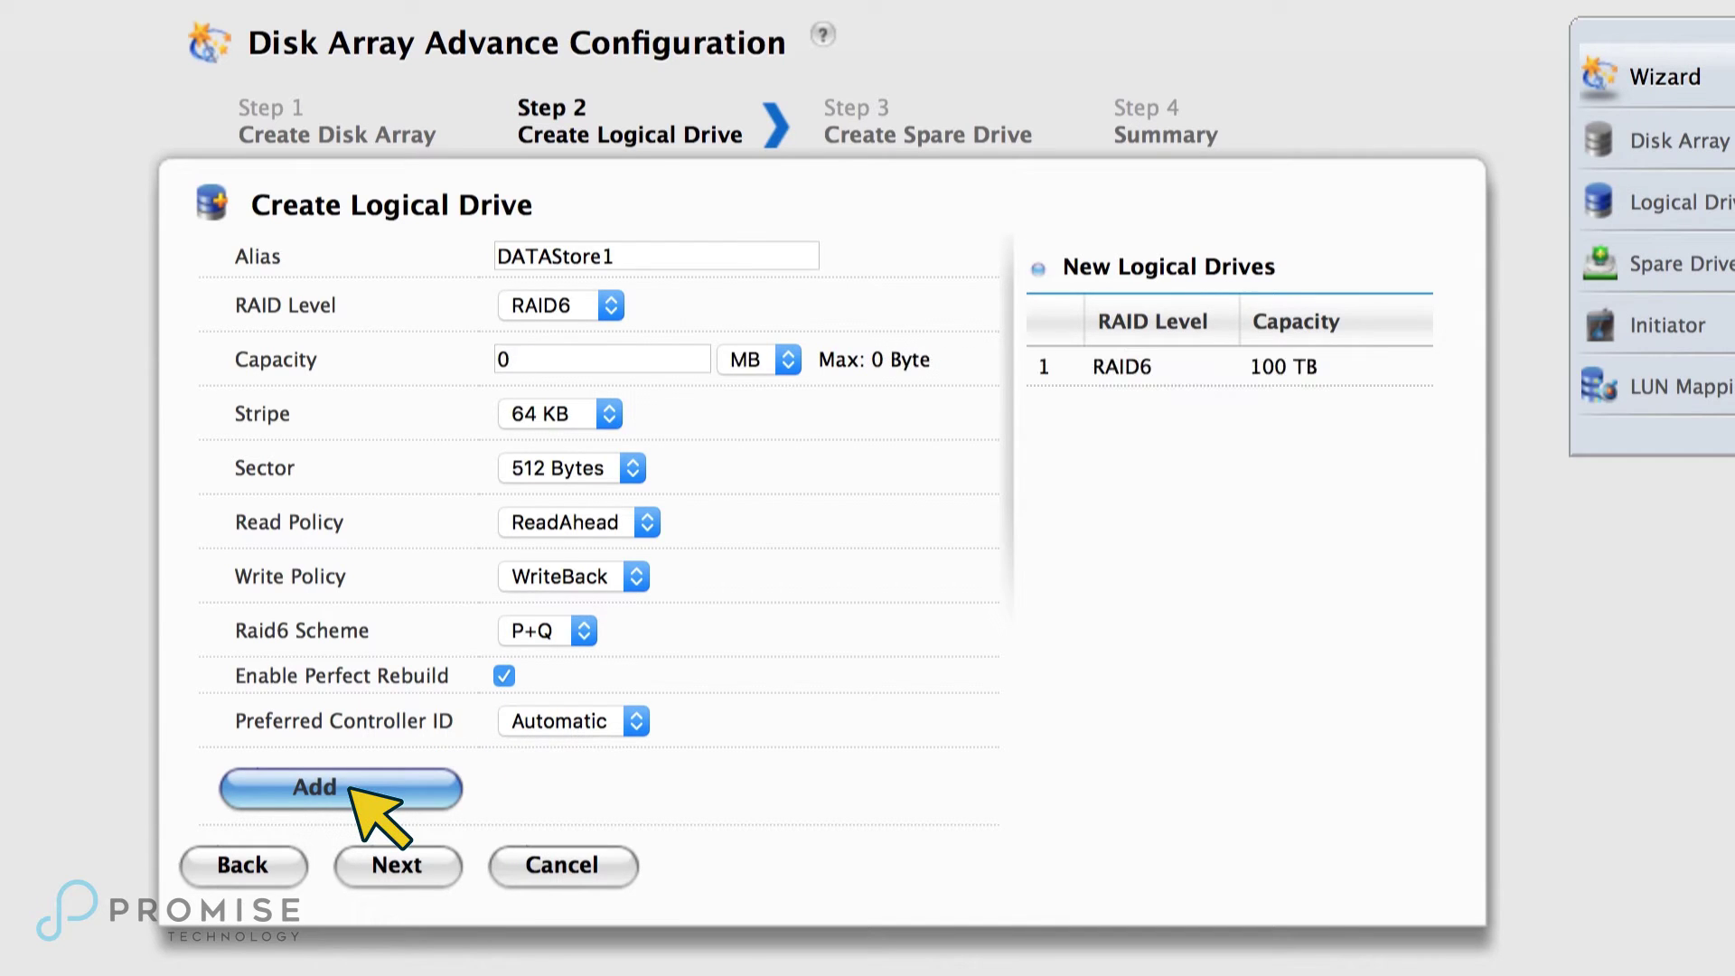
# - Skip spare drives and submit the HDD DATA Storage array configuration
pyautogui.click(420, 868)
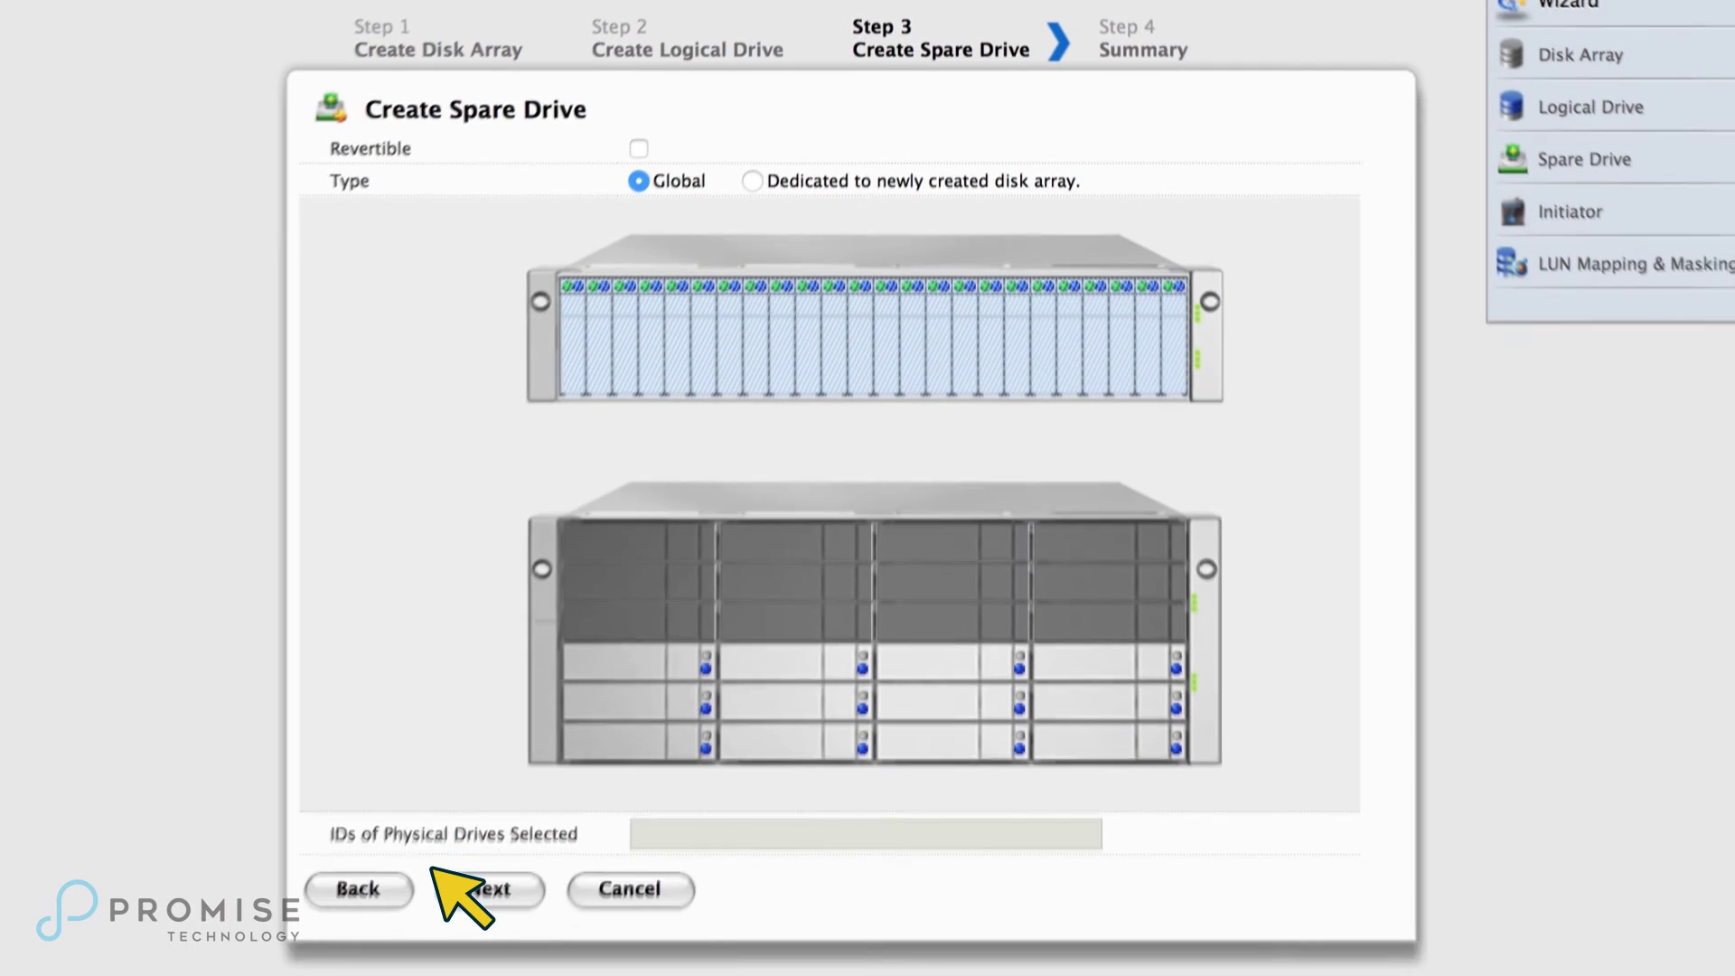
pyautogui.click(492, 887)
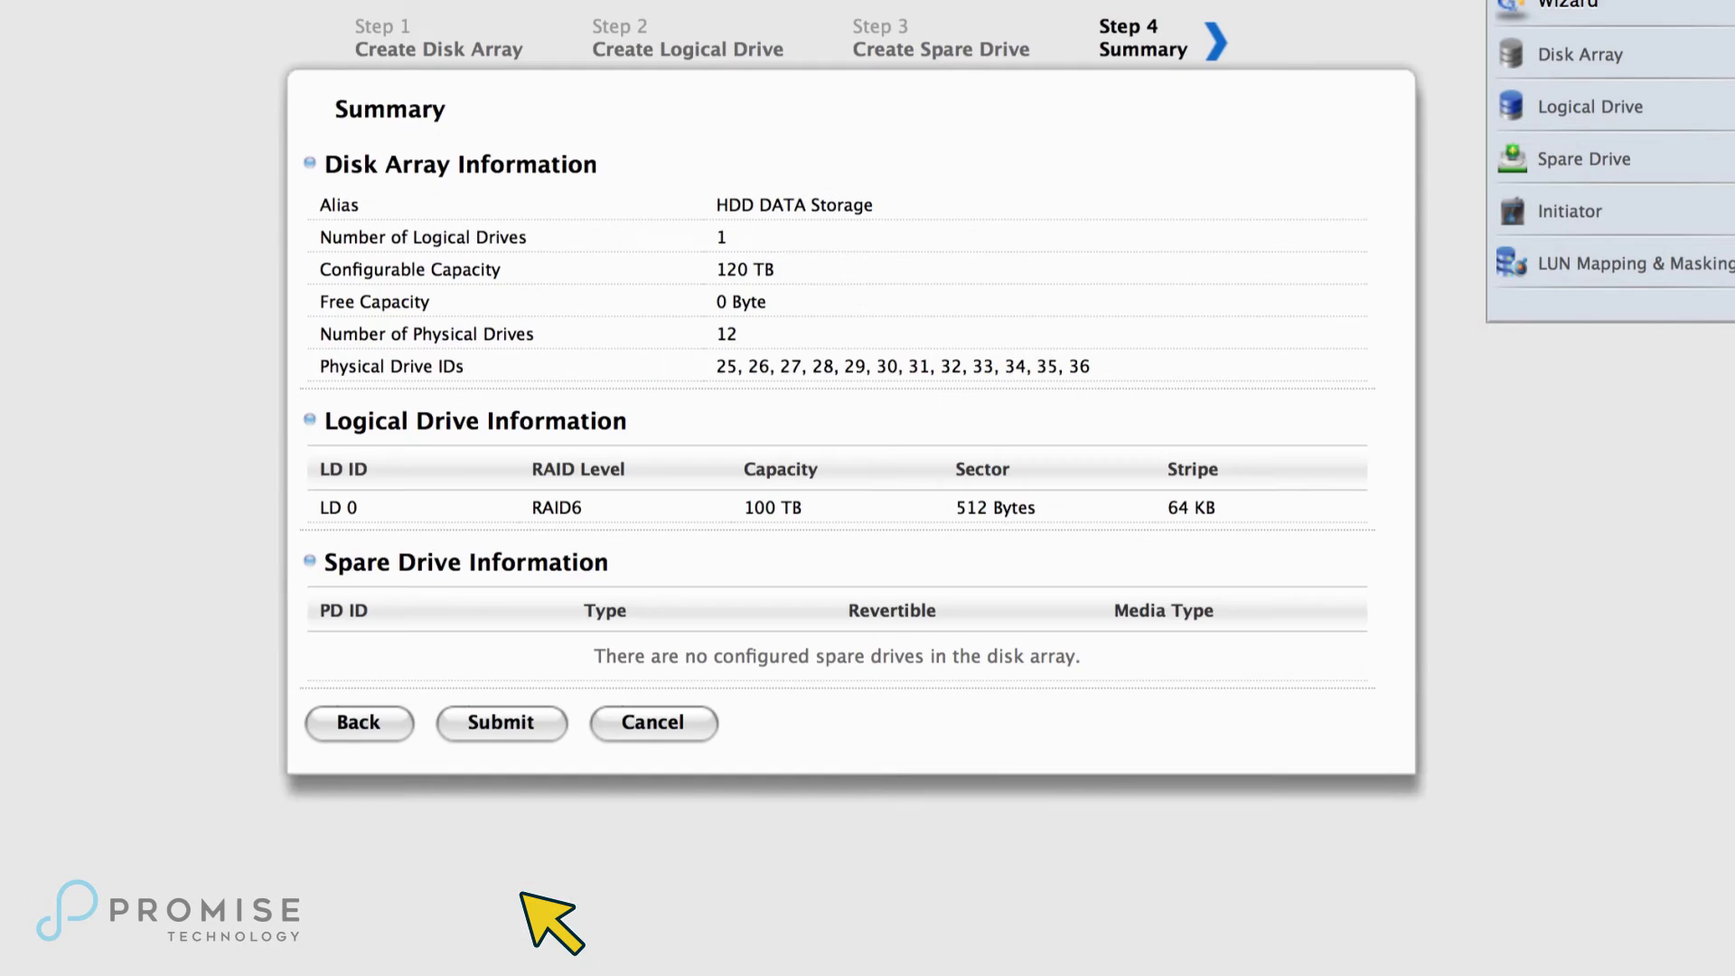
pyautogui.click(548, 863)
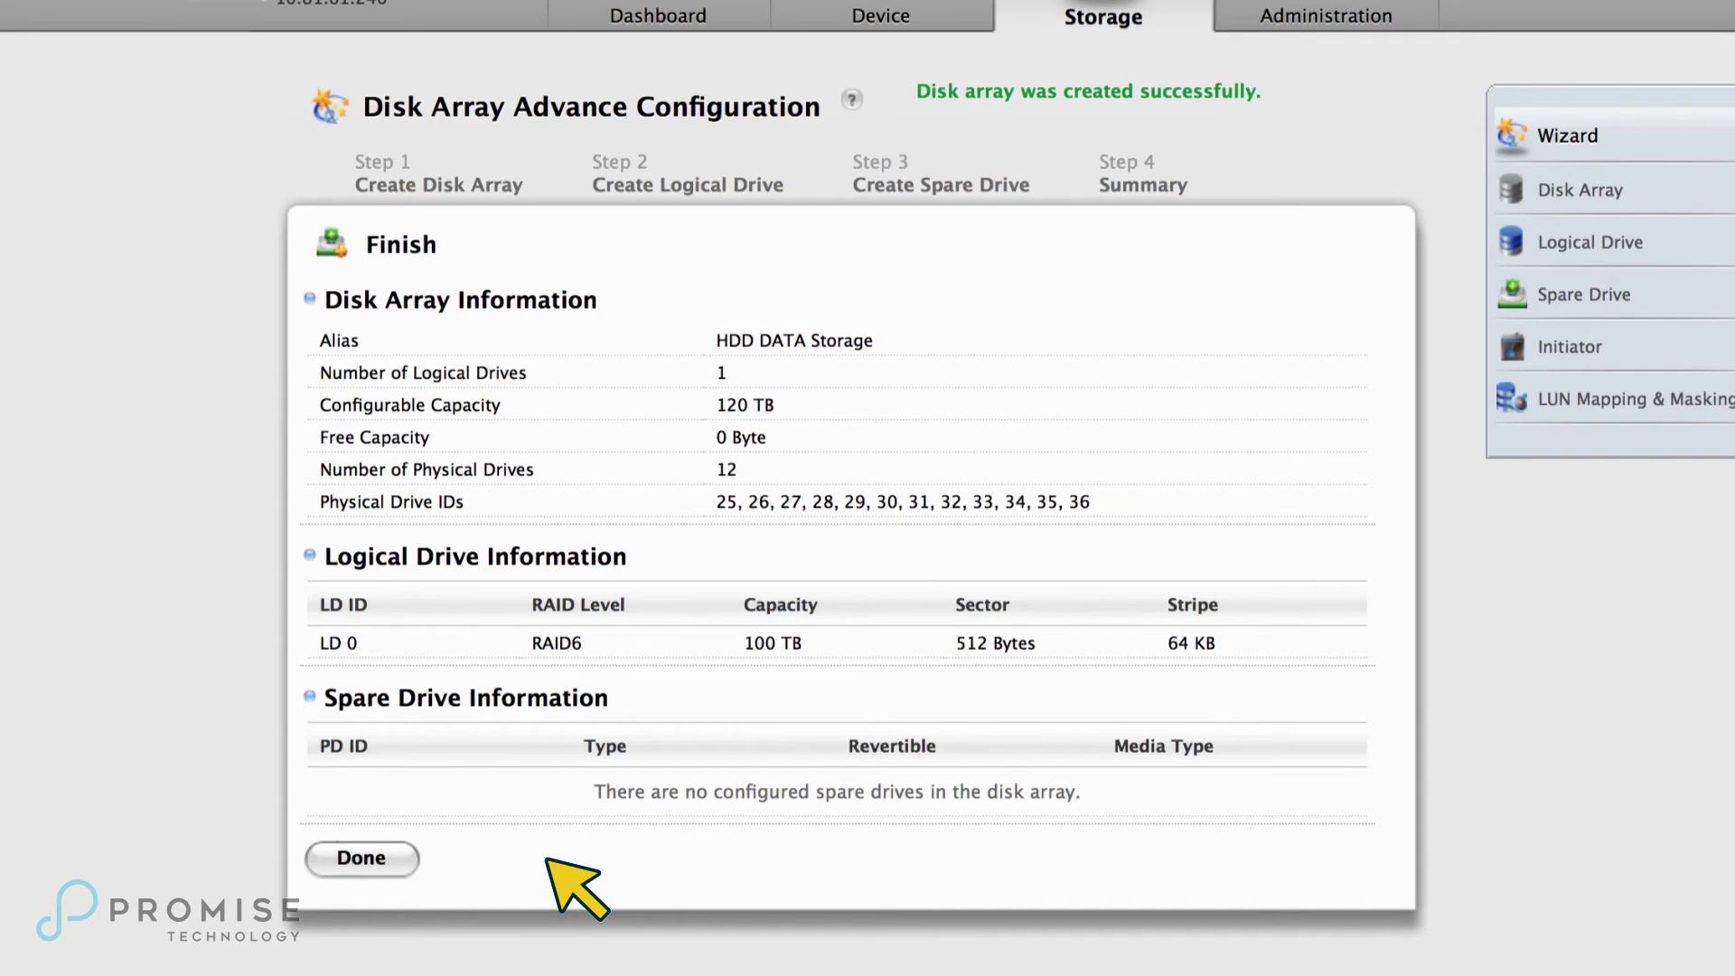
# - Close the finished summary and start a new Advanced array aliased DataStore2
pyautogui.click(397, 860)
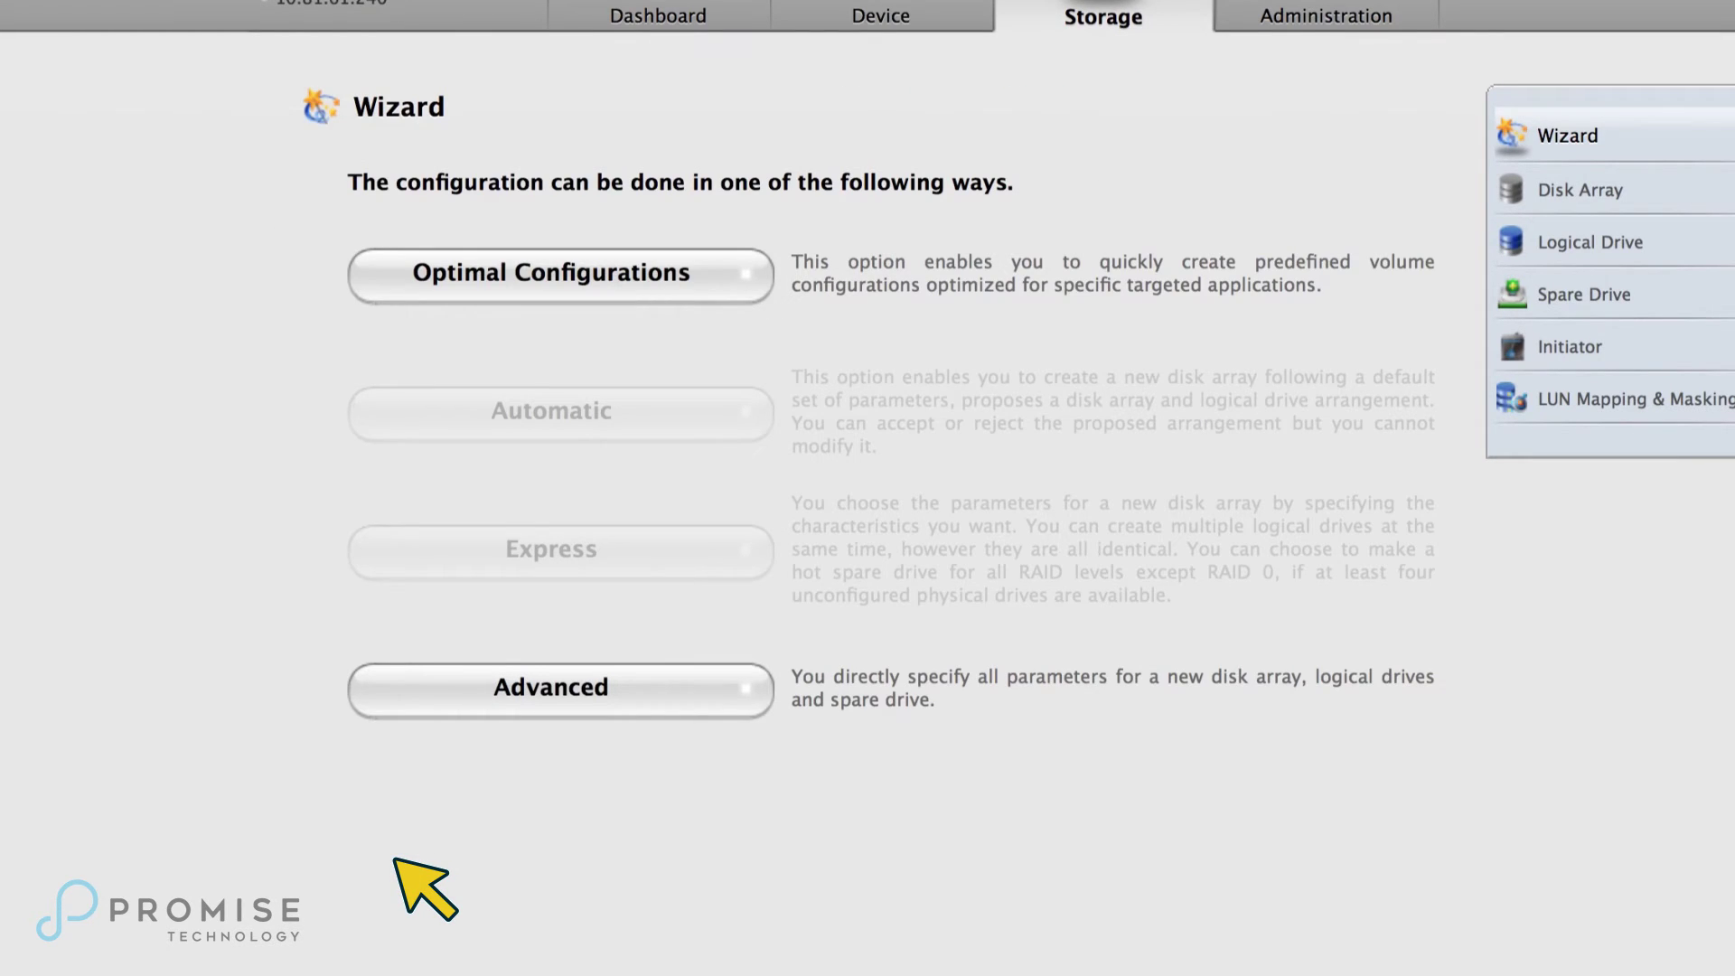
pyautogui.click(628, 694)
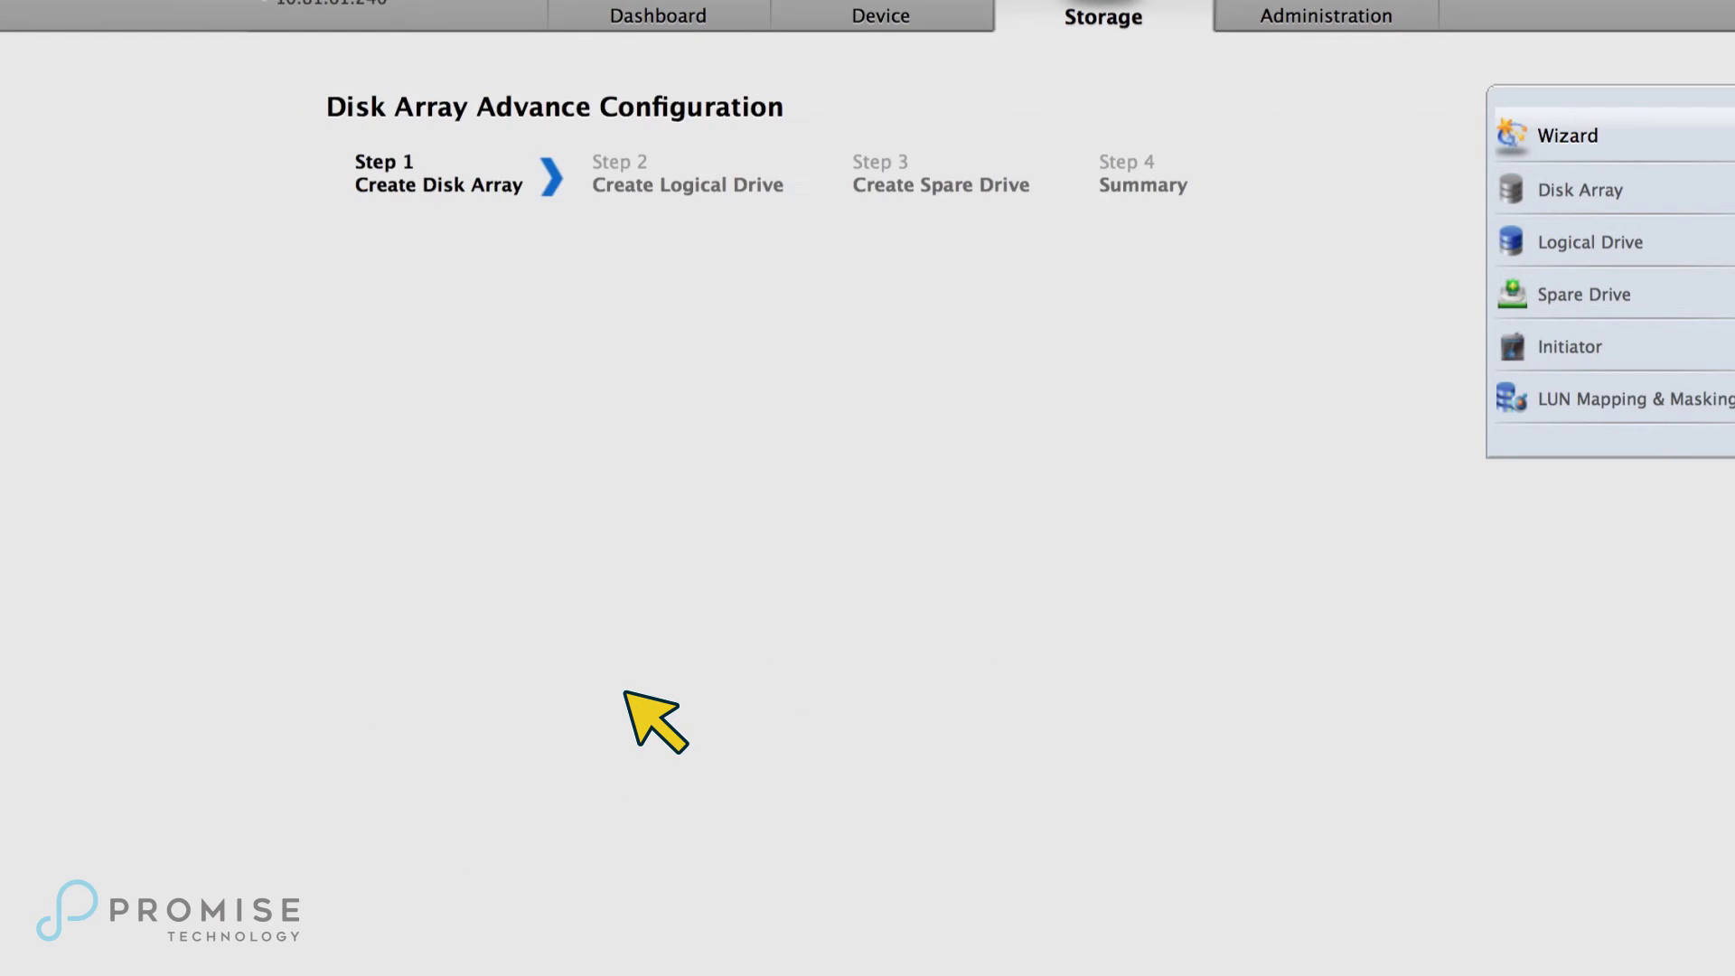
pyautogui.write('DataStore2')
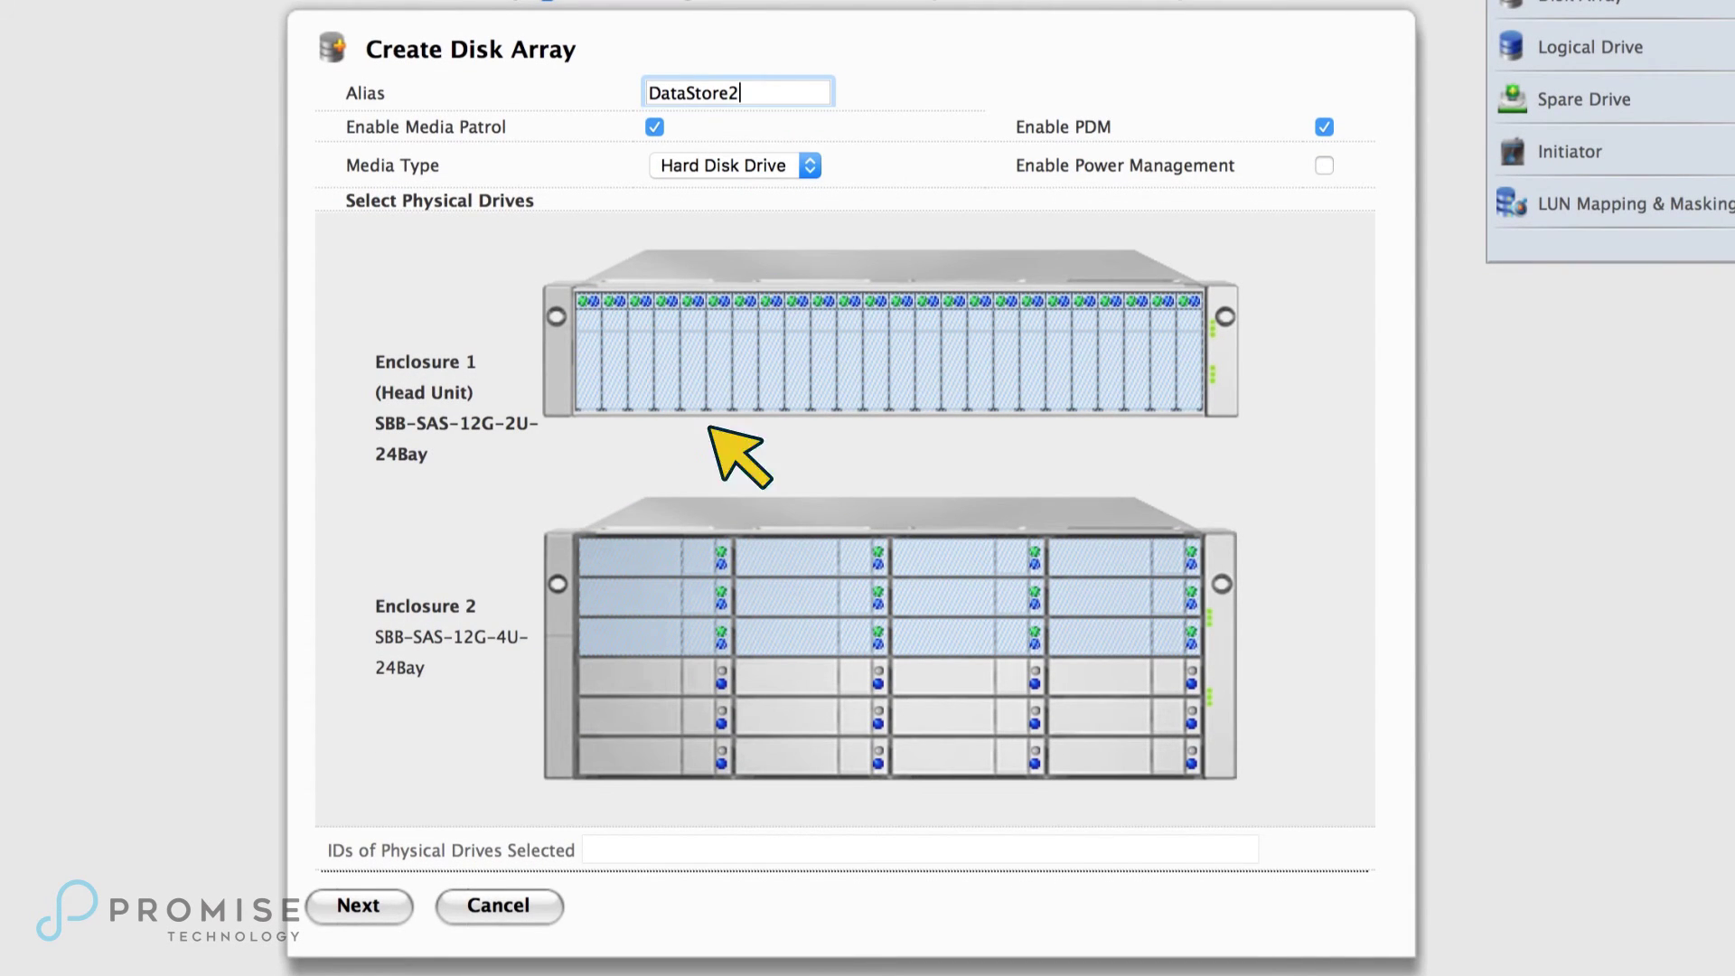
# - Select drives 37 through 48 in Enclosure 2 for DataStore2 and continue to logical drive setup
pyautogui.click(718, 687)
pyautogui.click(814, 678)
pyautogui.click(967, 679)
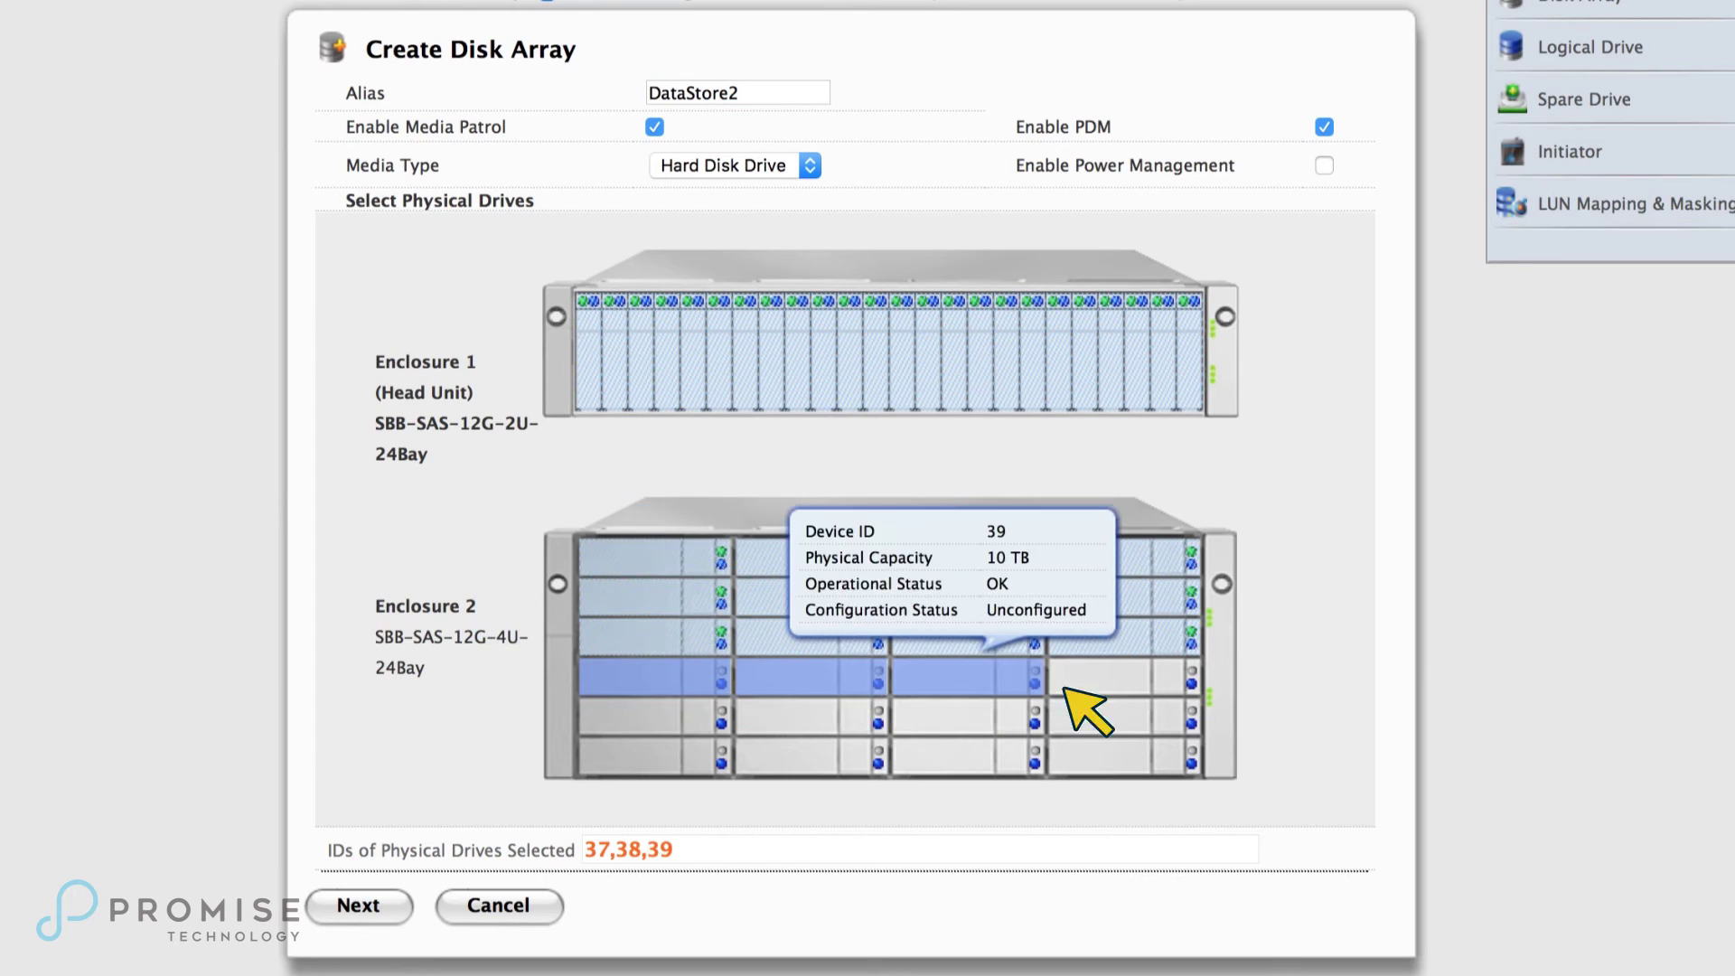
pyautogui.click(1112, 677)
pyautogui.click(679, 723)
pyautogui.click(849, 718)
pyautogui.click(1021, 718)
pyautogui.click(1156, 718)
pyautogui.click(691, 754)
pyautogui.click(849, 757)
pyautogui.click(1021, 756)
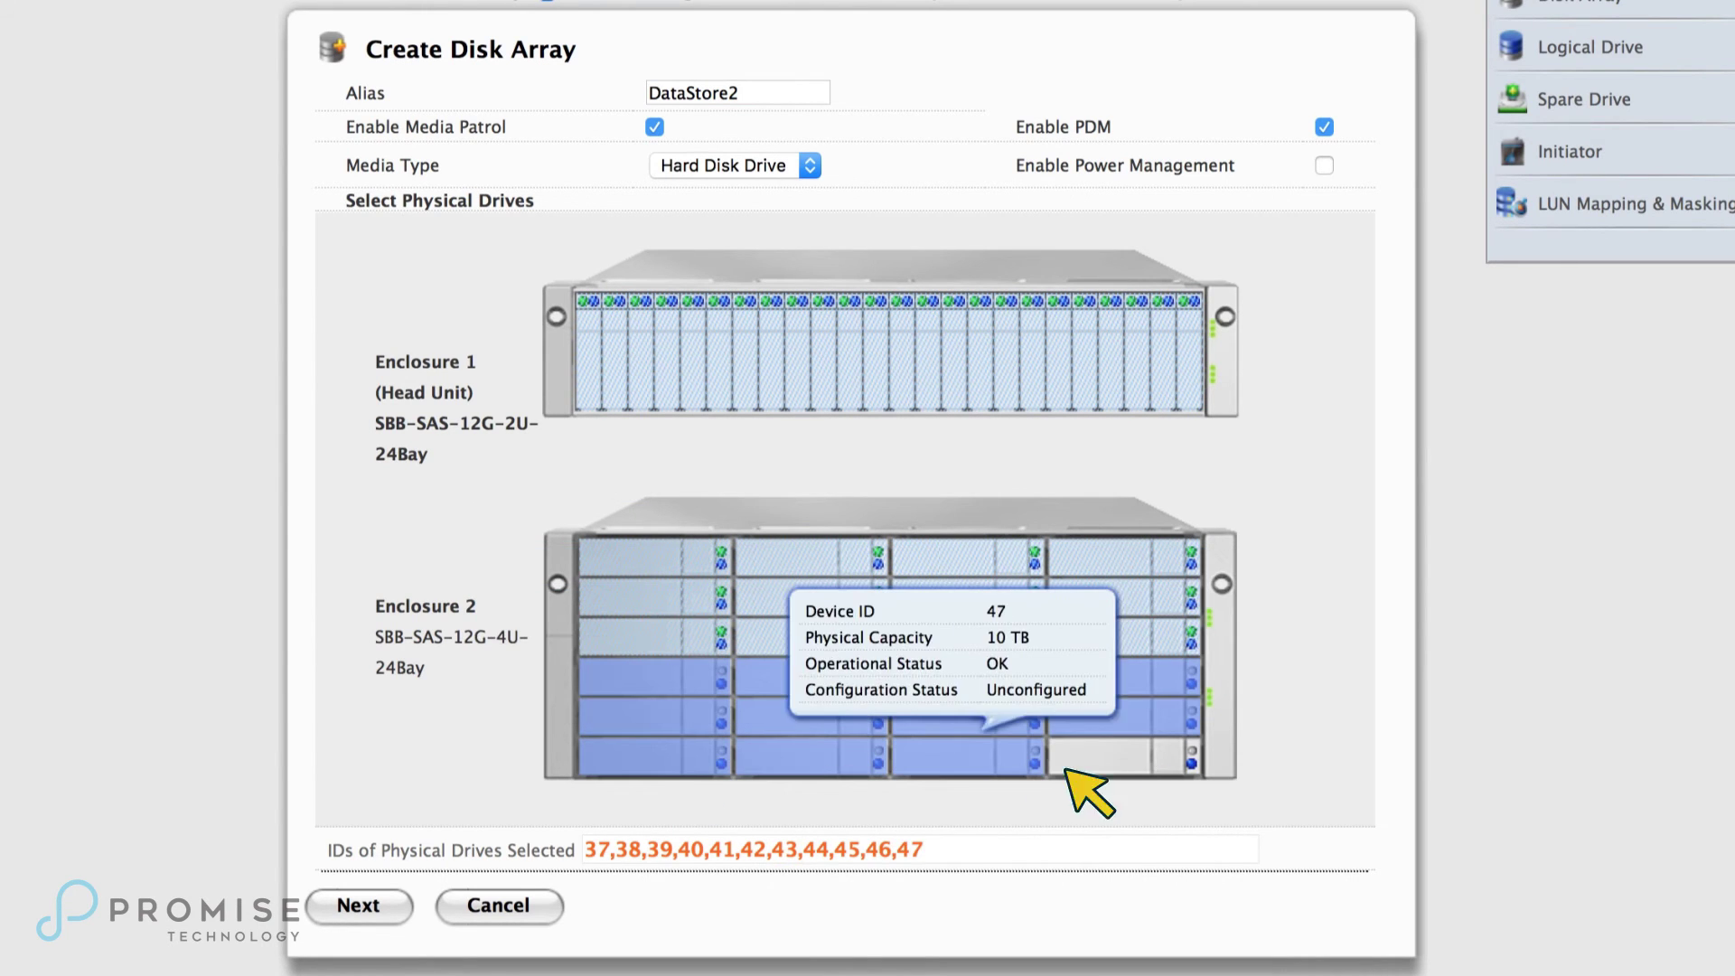
pyautogui.click(1156, 756)
pyautogui.click(375, 905)
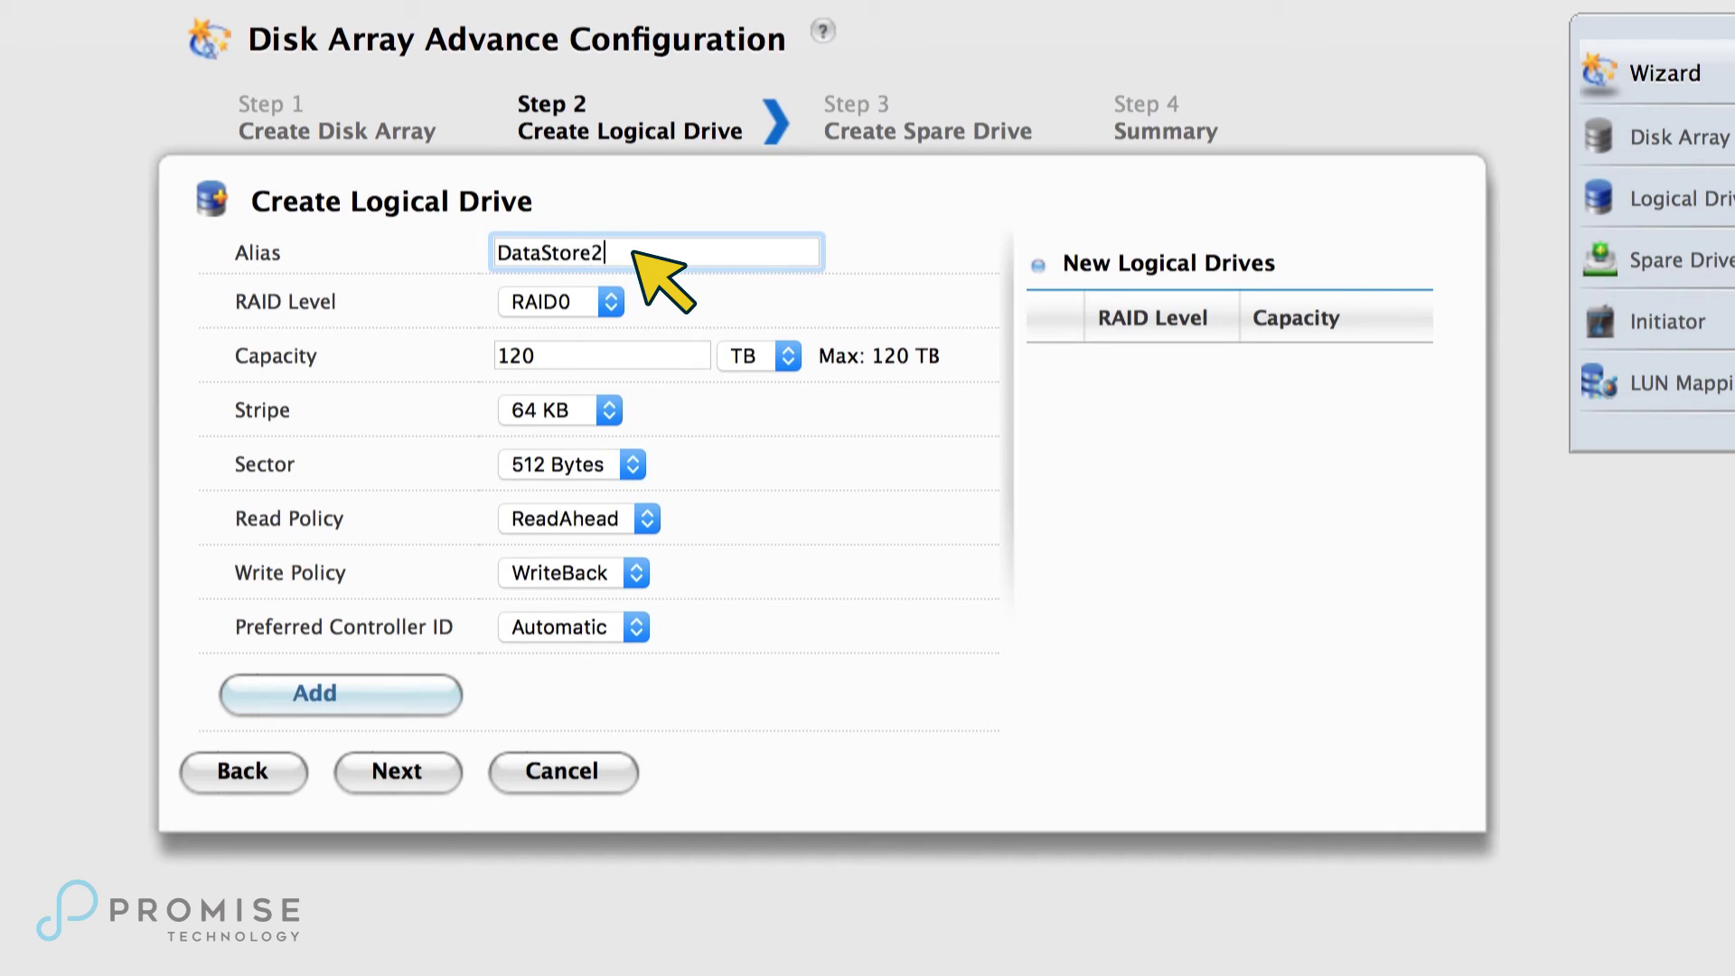
# - Add a 100 TB RAID6 logical drive to DataStore2
pyautogui.click(610, 302)
pyautogui.click(610, 332)
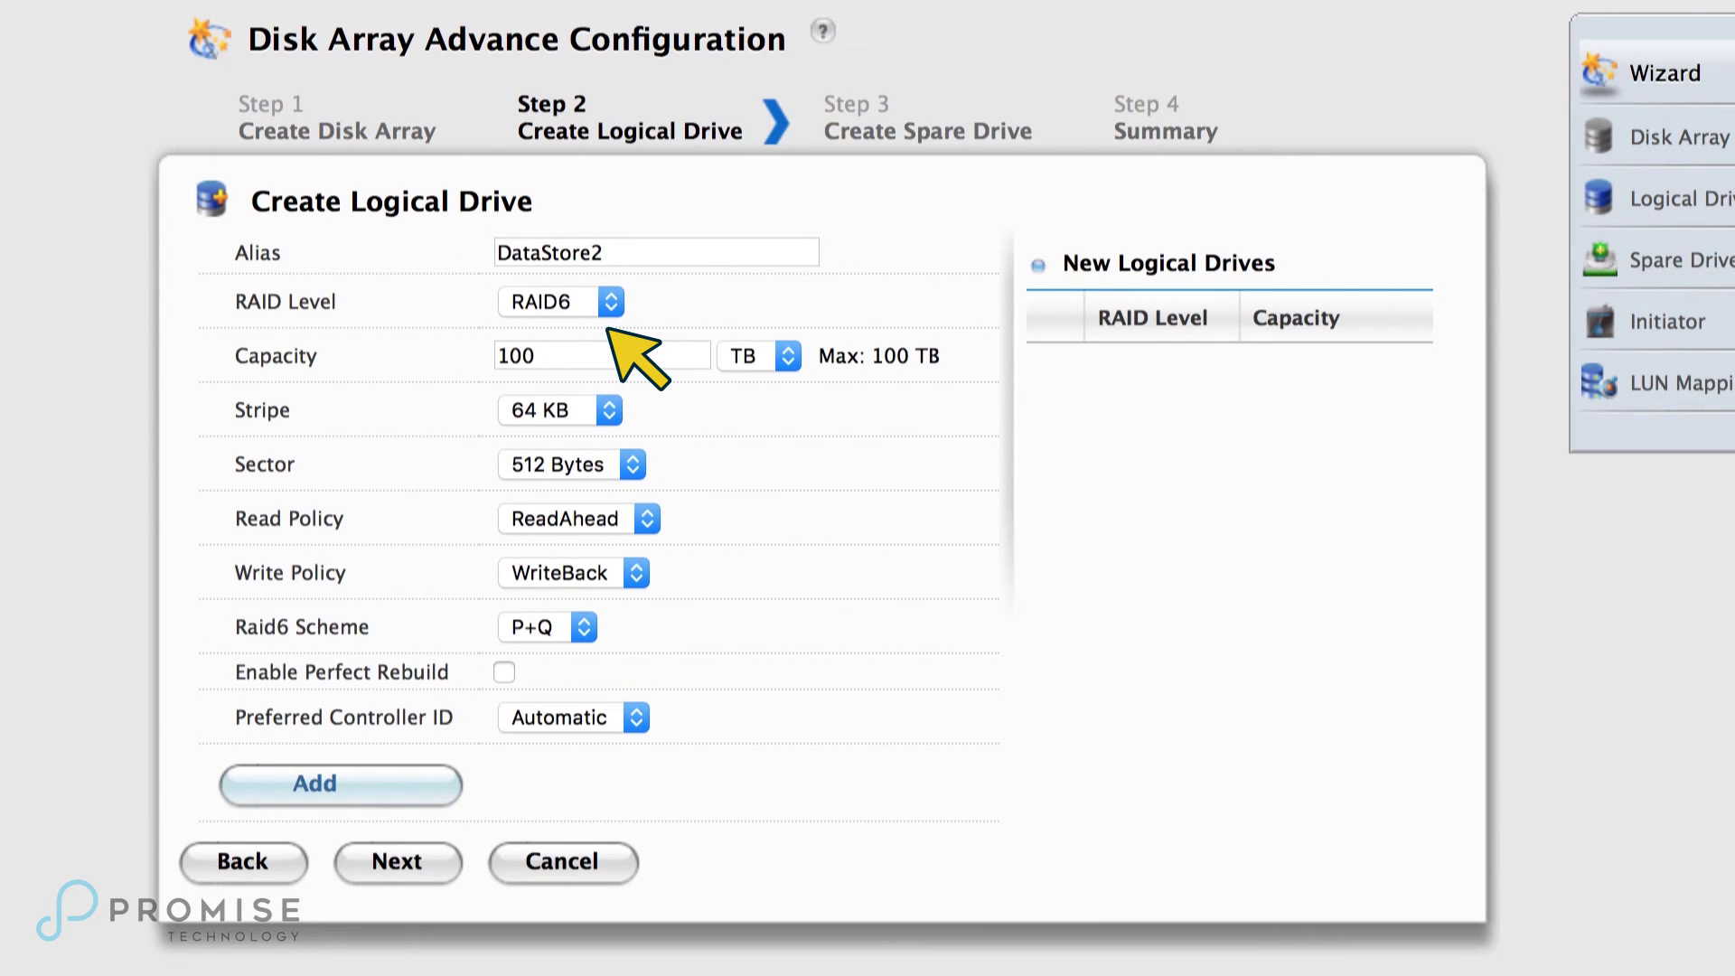
pyautogui.click(359, 784)
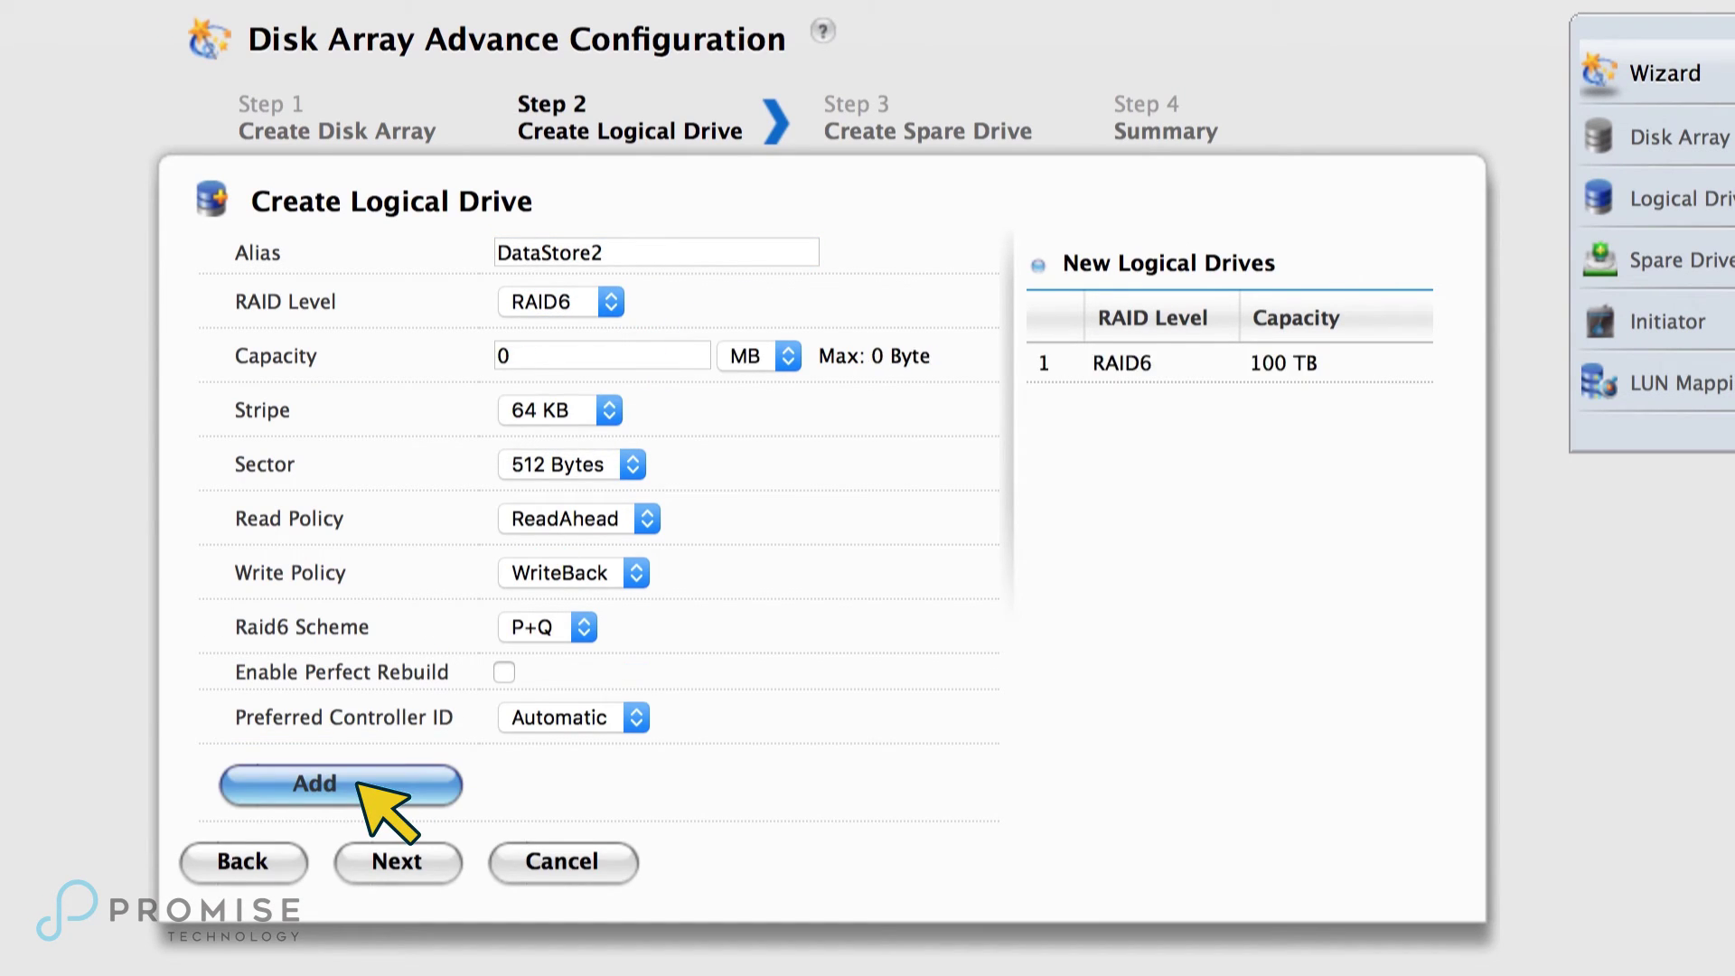
# - Skip spares, submit DataStore2, and view the Disk Array list showing all four arrays
pyautogui.click(397, 861)
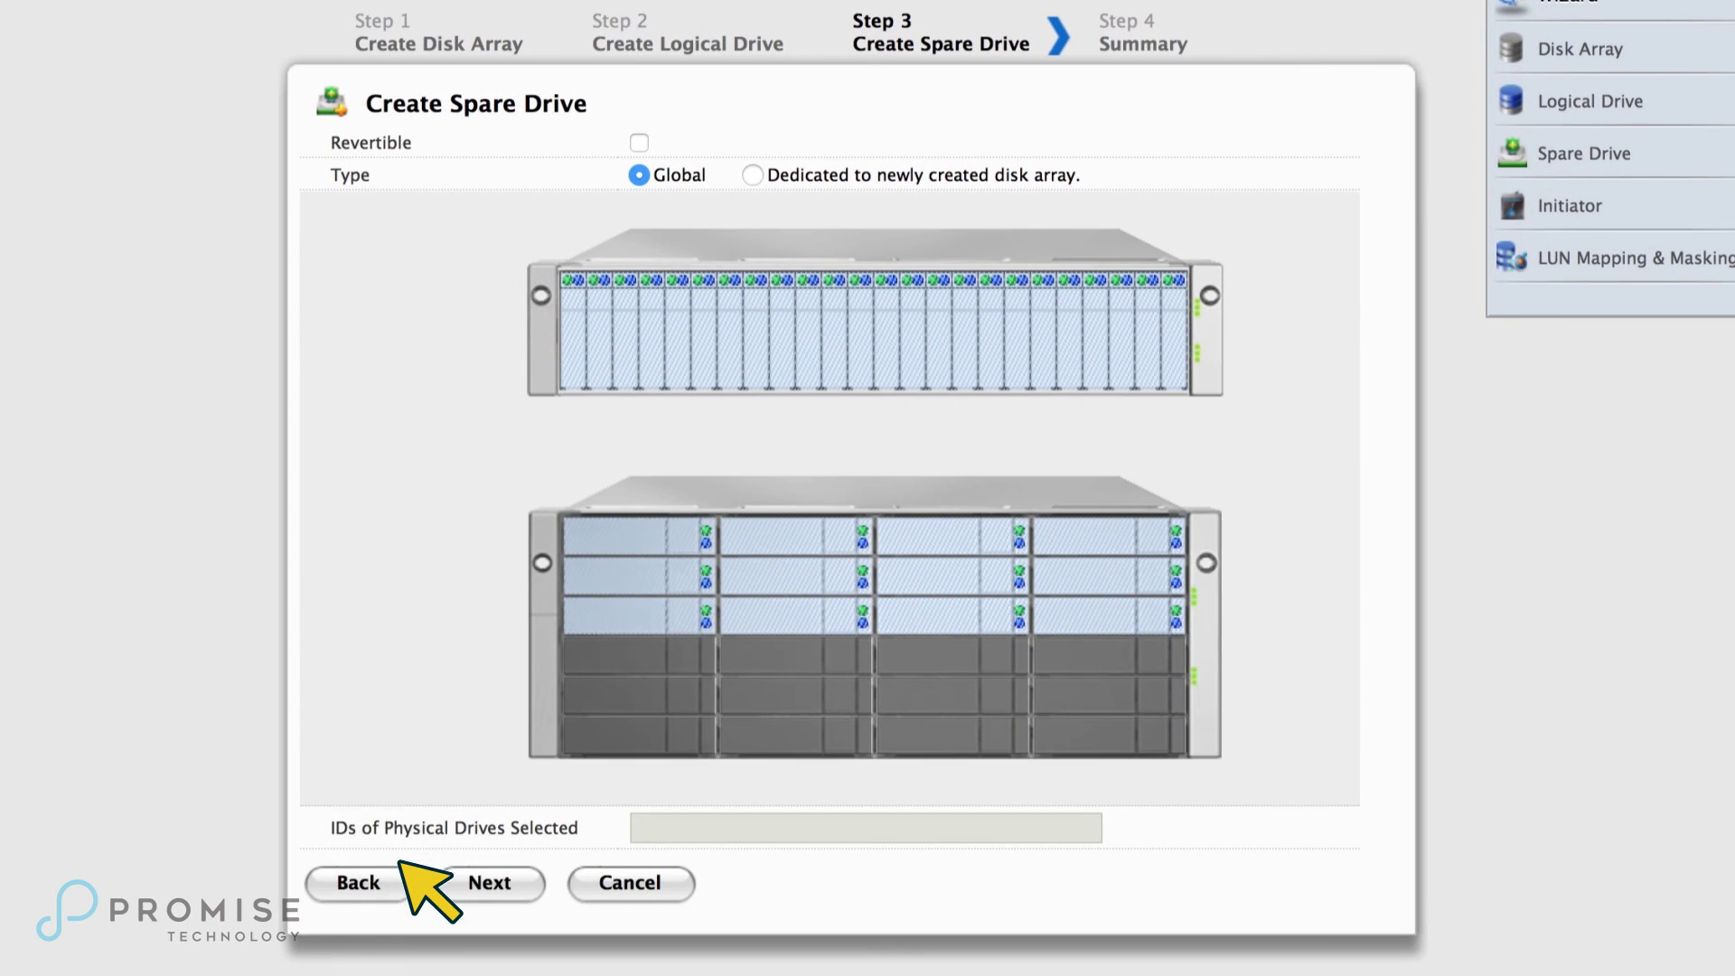
pyautogui.click(524, 887)
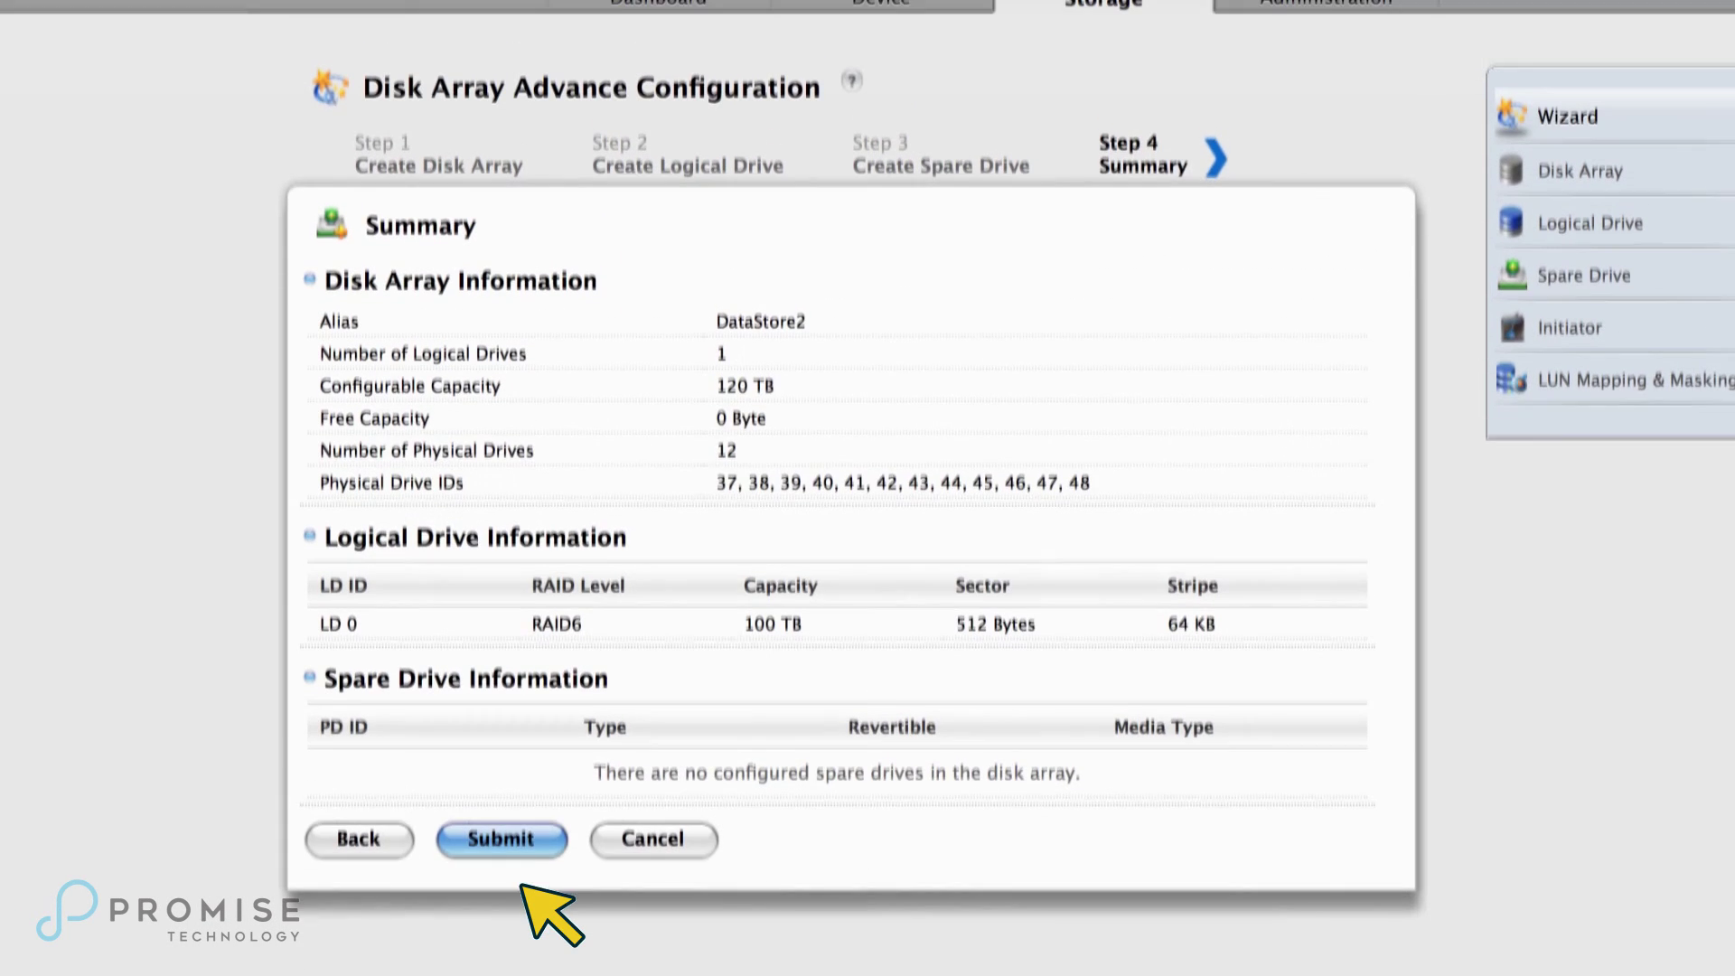
pyautogui.click(504, 839)
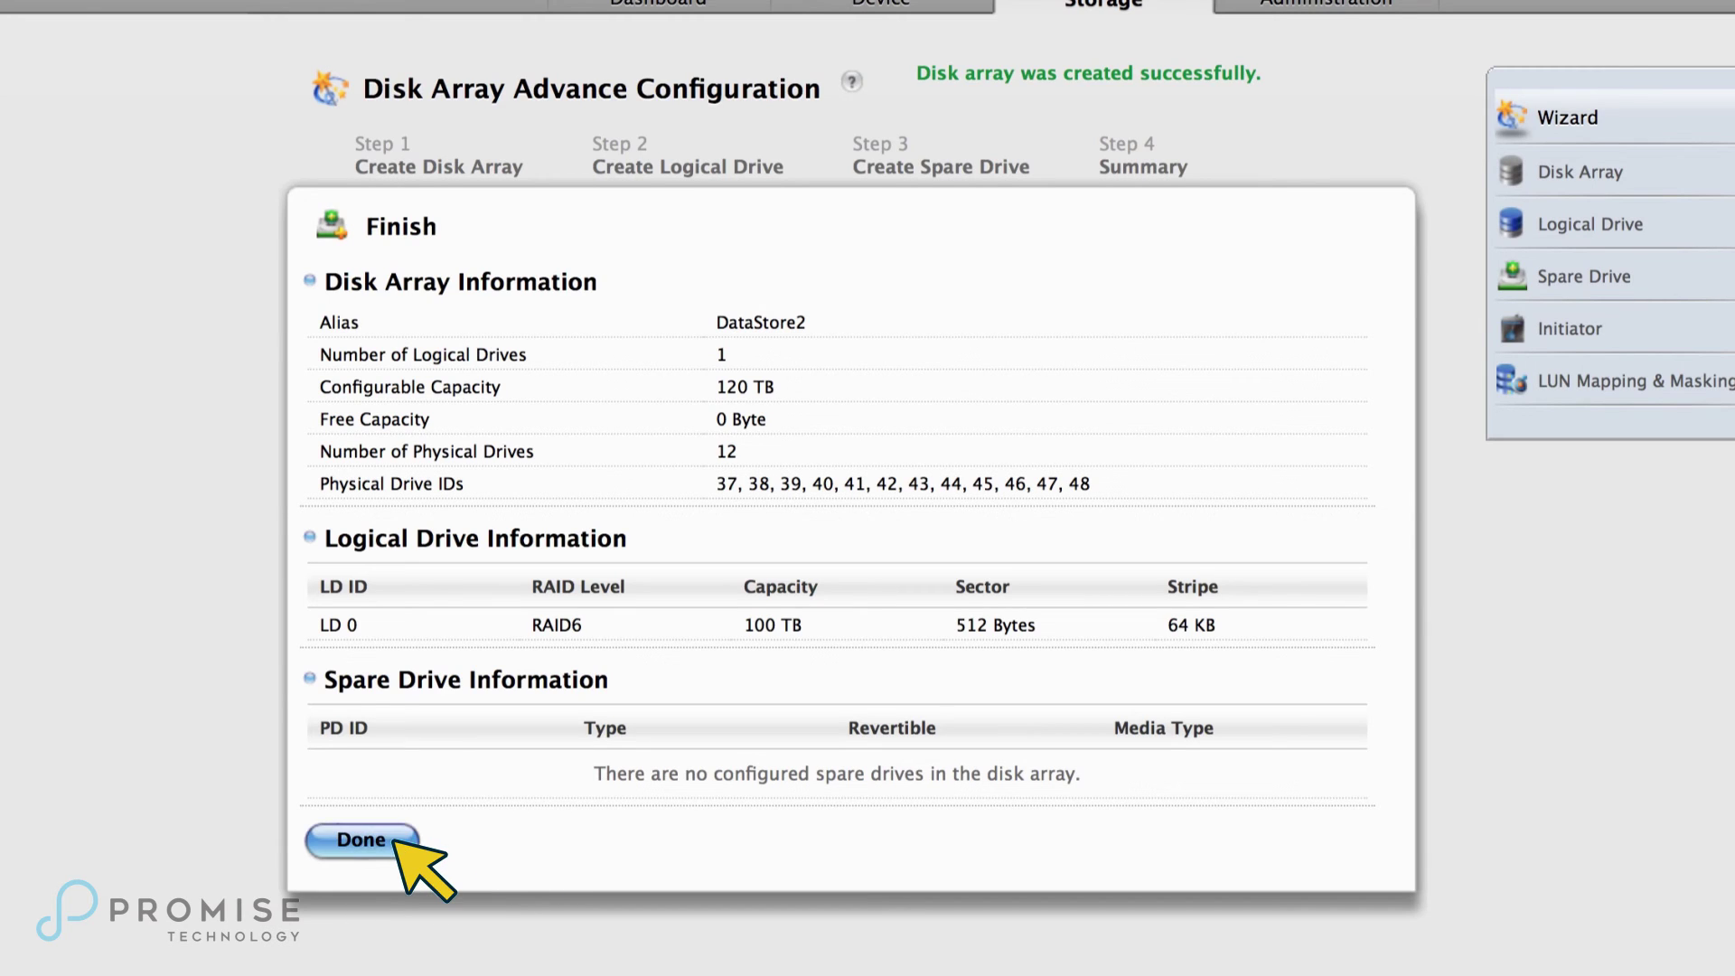
pyautogui.click(394, 841)
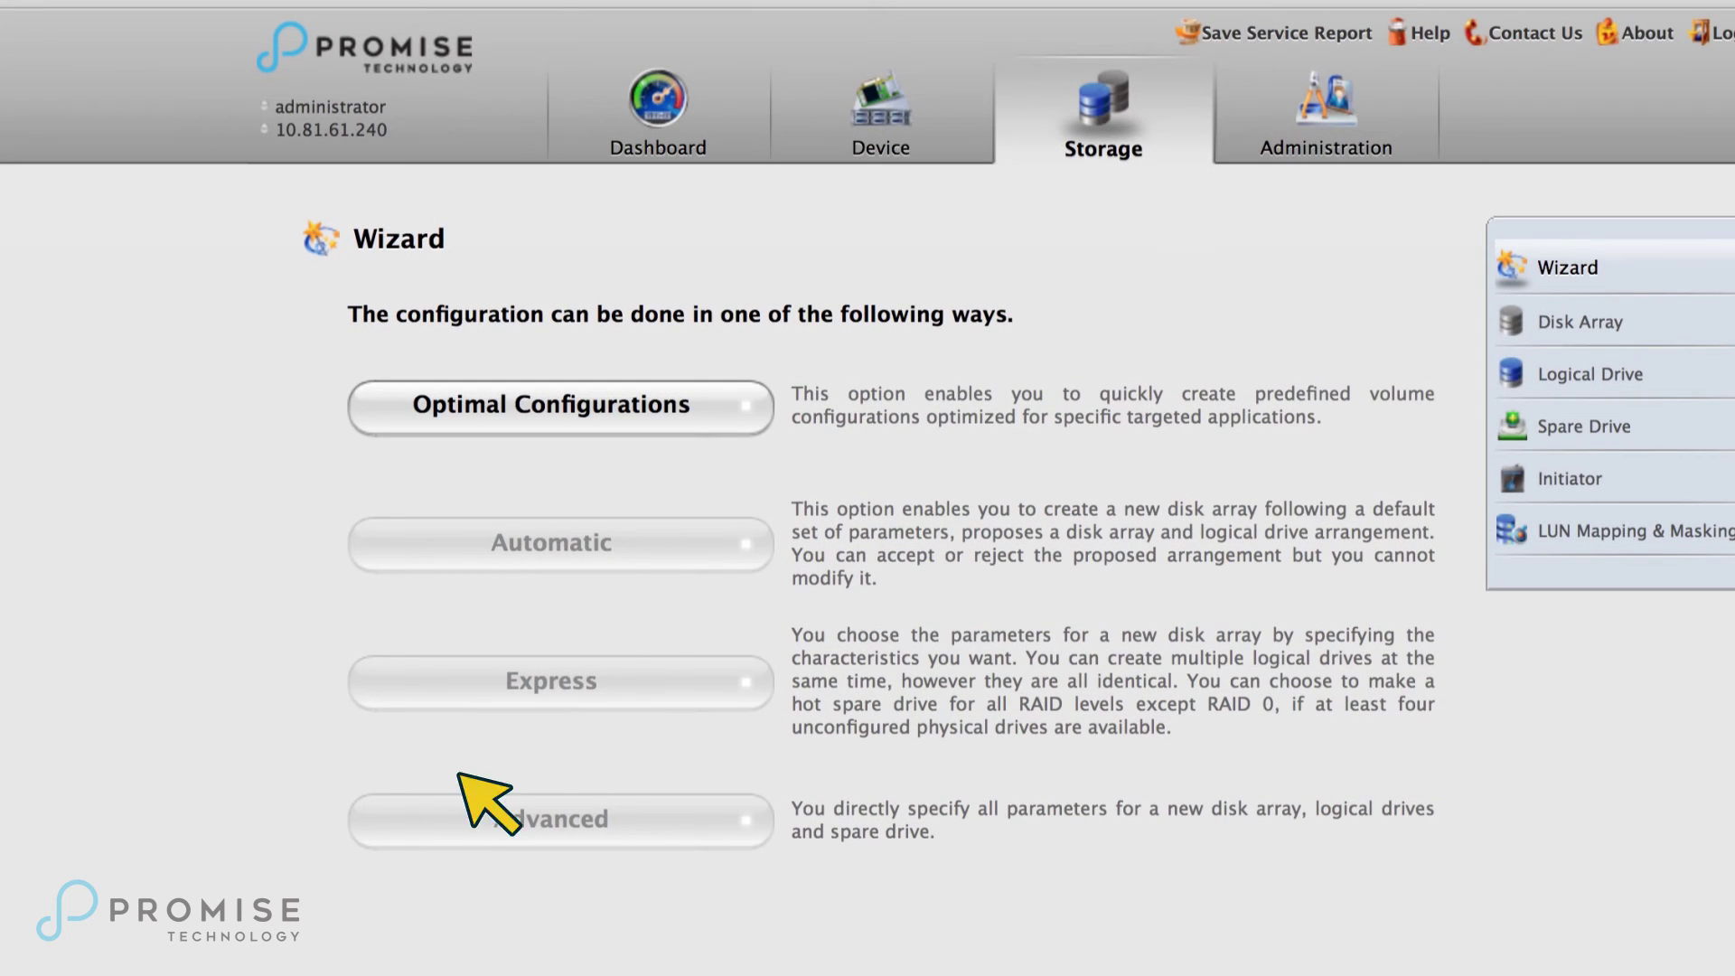
pyautogui.click(1098, 119)
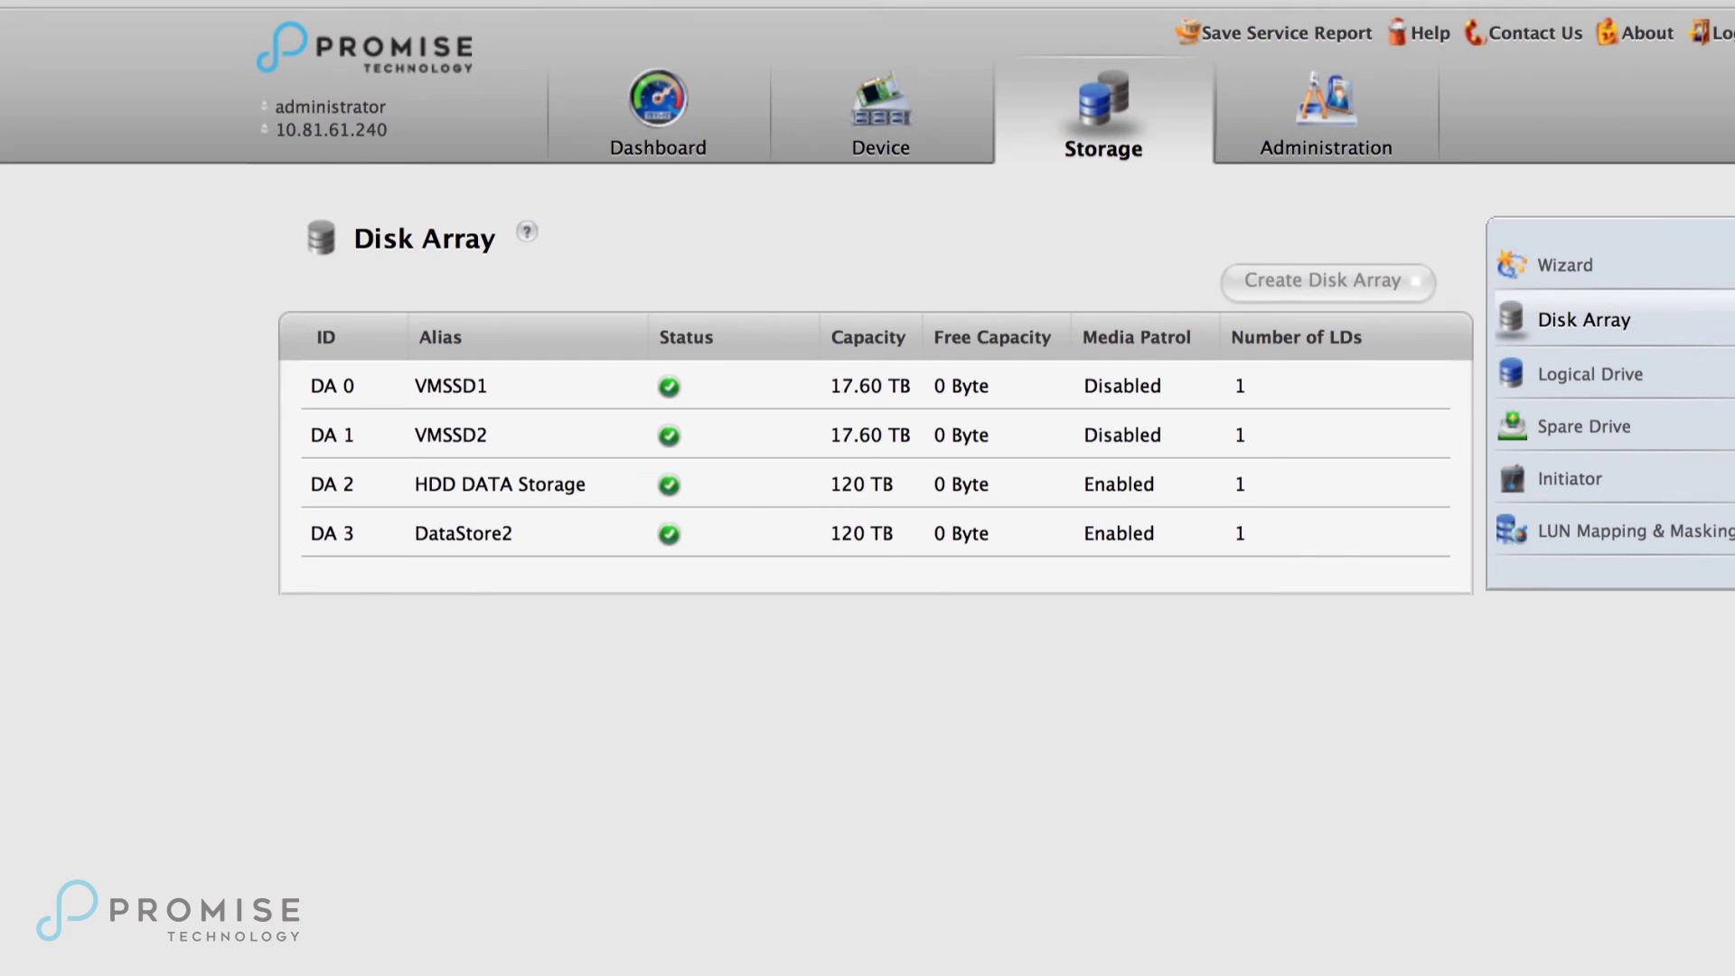